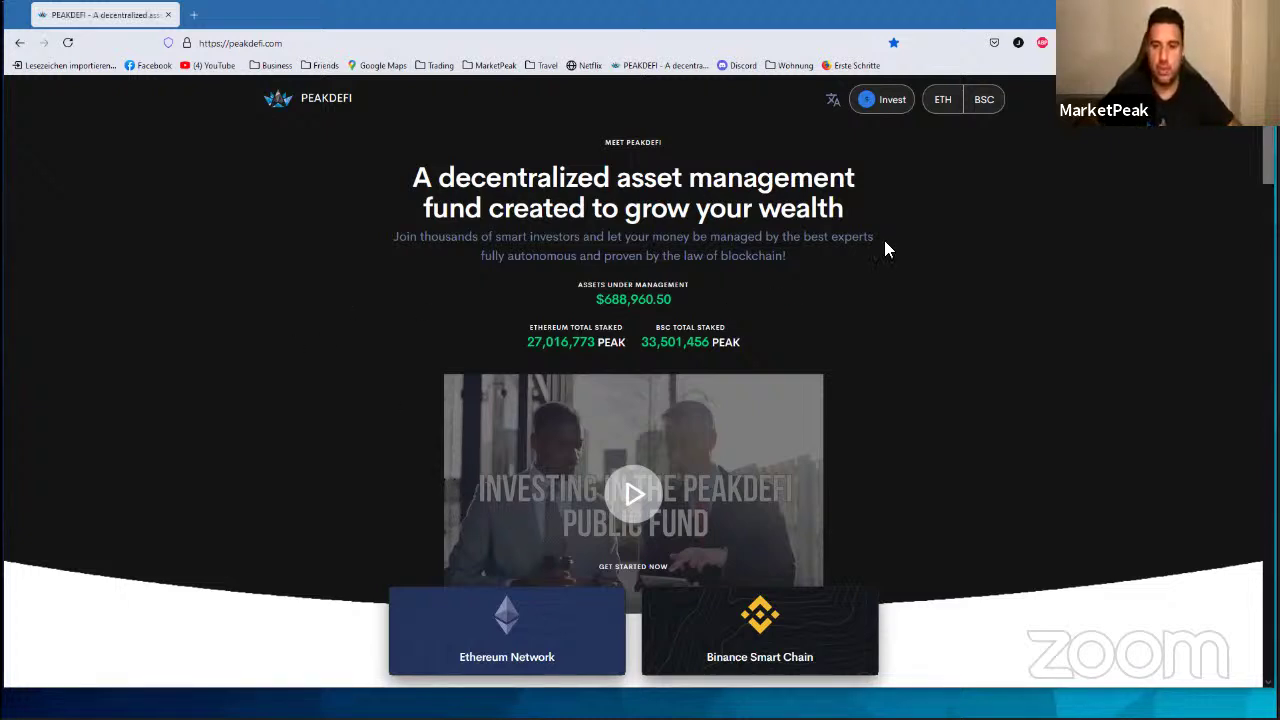
Step: Open the Ethereum investor portal and examine the active stake's staked amount, remaining lock-up, claimable rewards, total rewards and total PEAK
{"action": "left_click", "coordinate": [936, 108]}
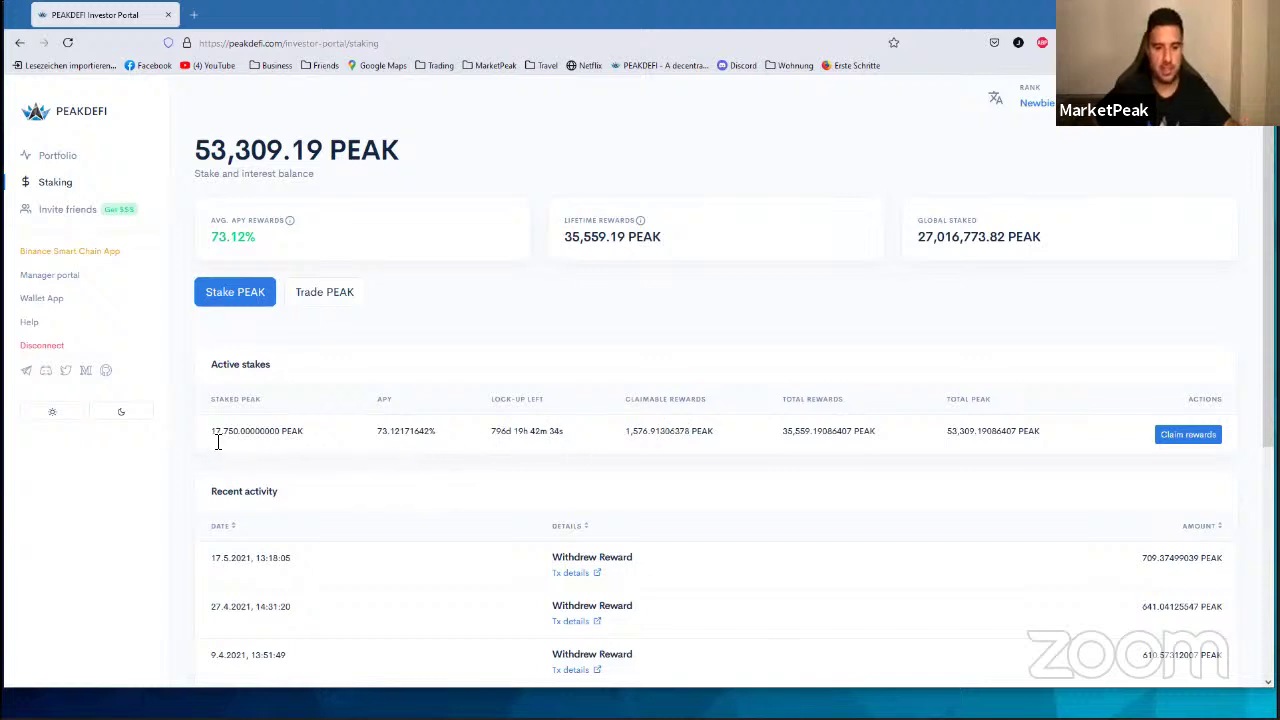
{"action": "left_click_drag", "start_coordinate": [211, 432], "coordinate": [245, 437]}
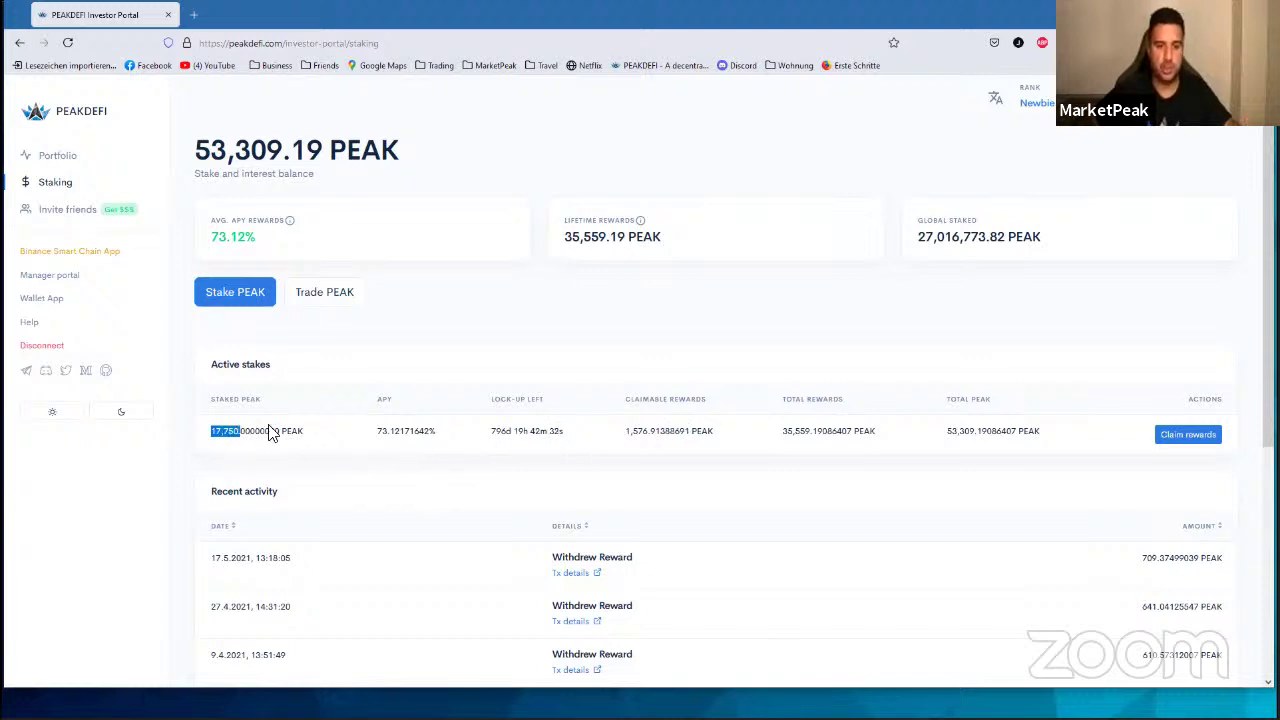
{"action": "left_click", "coordinate": [303, 432]}
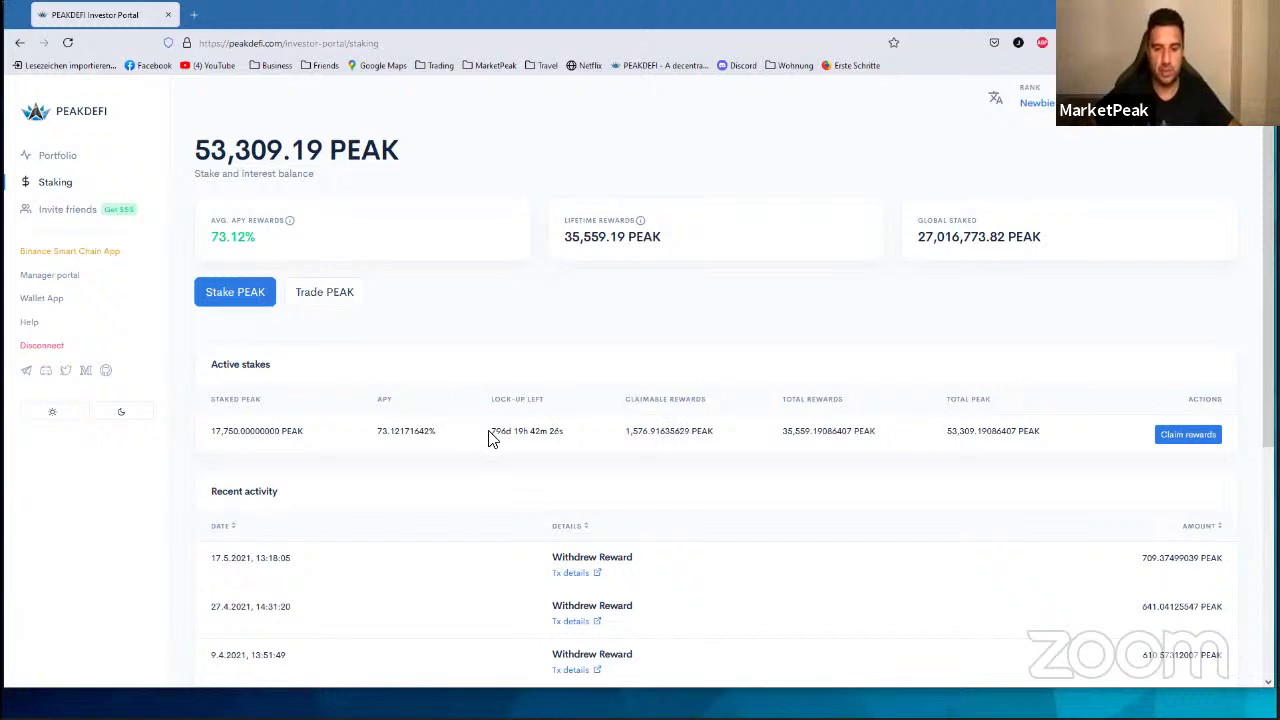
{"action": "left_click_drag", "start_coordinate": [493, 437], "coordinate": [517, 435]}
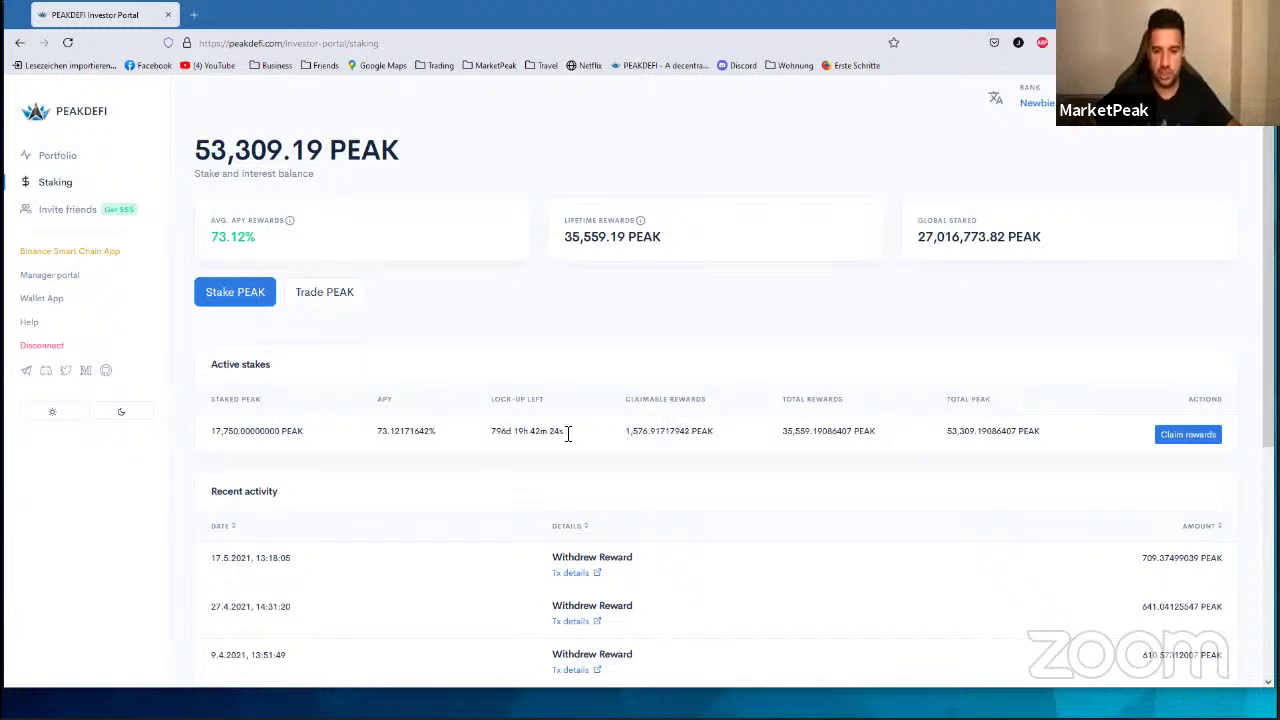
{"action": "left_click_drag", "start_coordinate": [624, 434], "coordinate": [737, 442]}
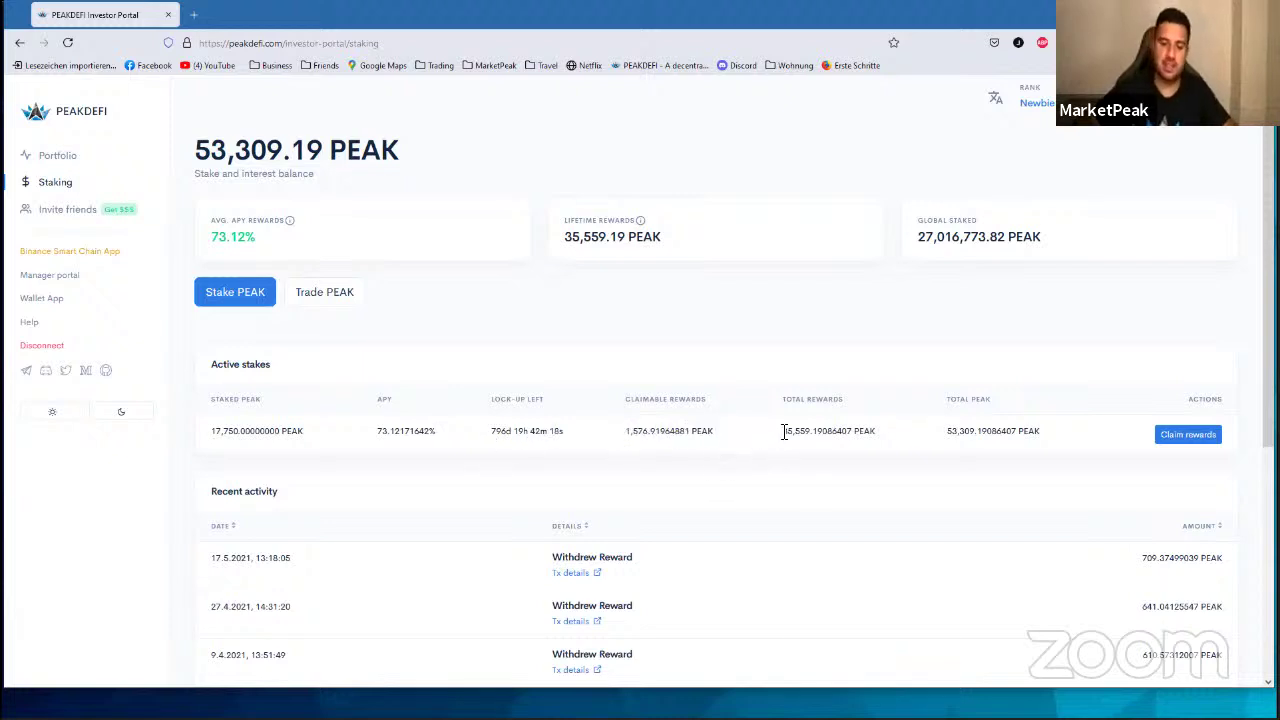
{"action": "left_click_drag", "start_coordinate": [783, 431], "coordinate": [830, 432]}
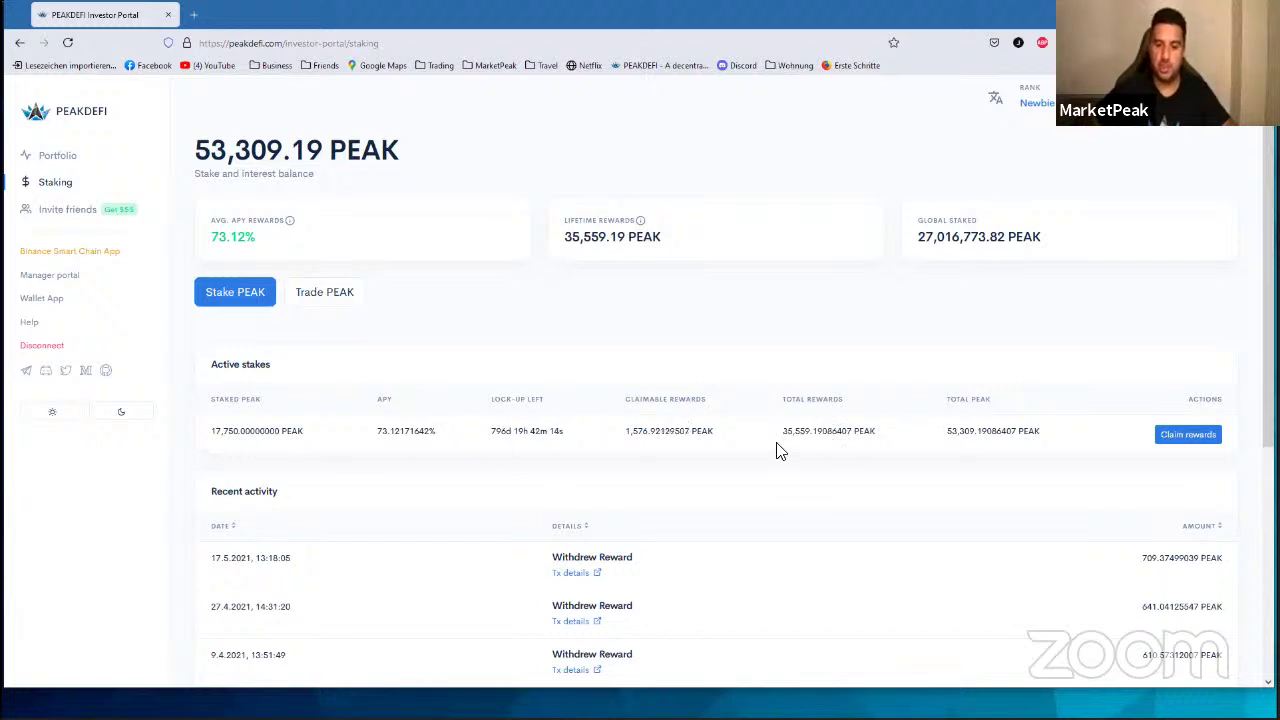
{"action": "left_click_drag", "start_coordinate": [950, 436], "coordinate": [1046, 432]}
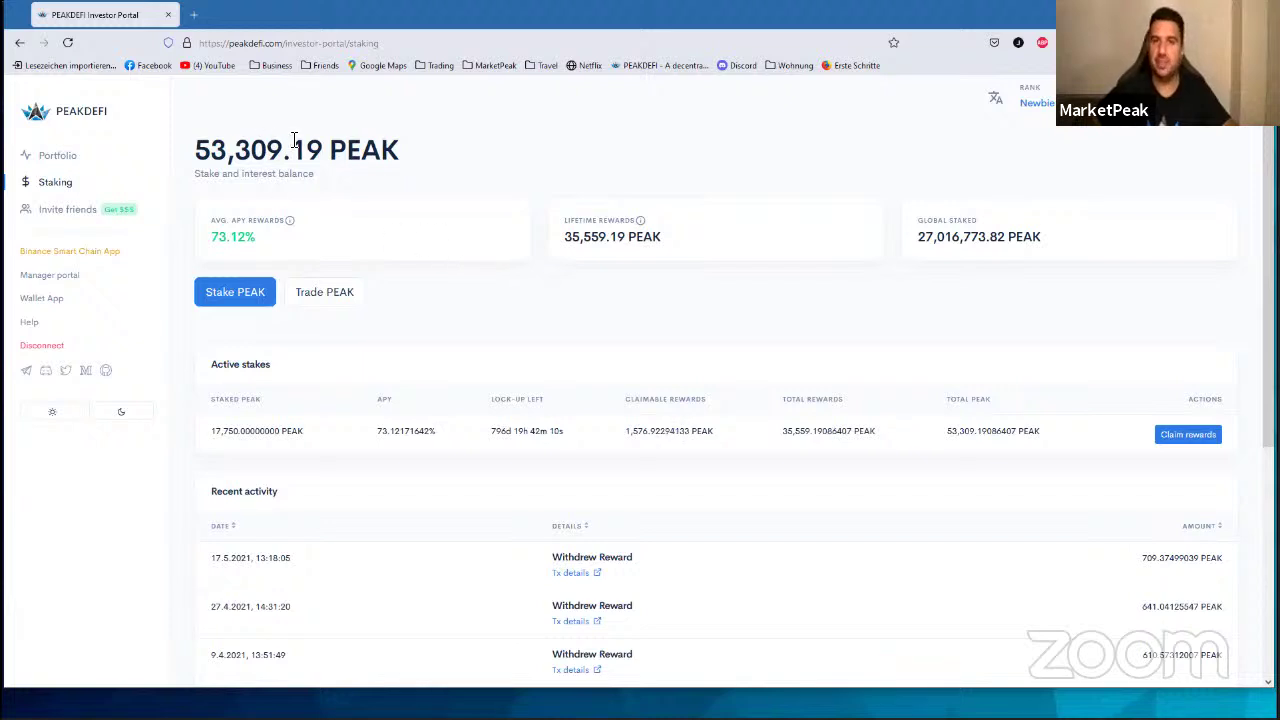
Step: Open the fund from the portfolio and look through its holdings, performance figures and fund details
{"action": "left_click", "coordinate": [50, 163]}
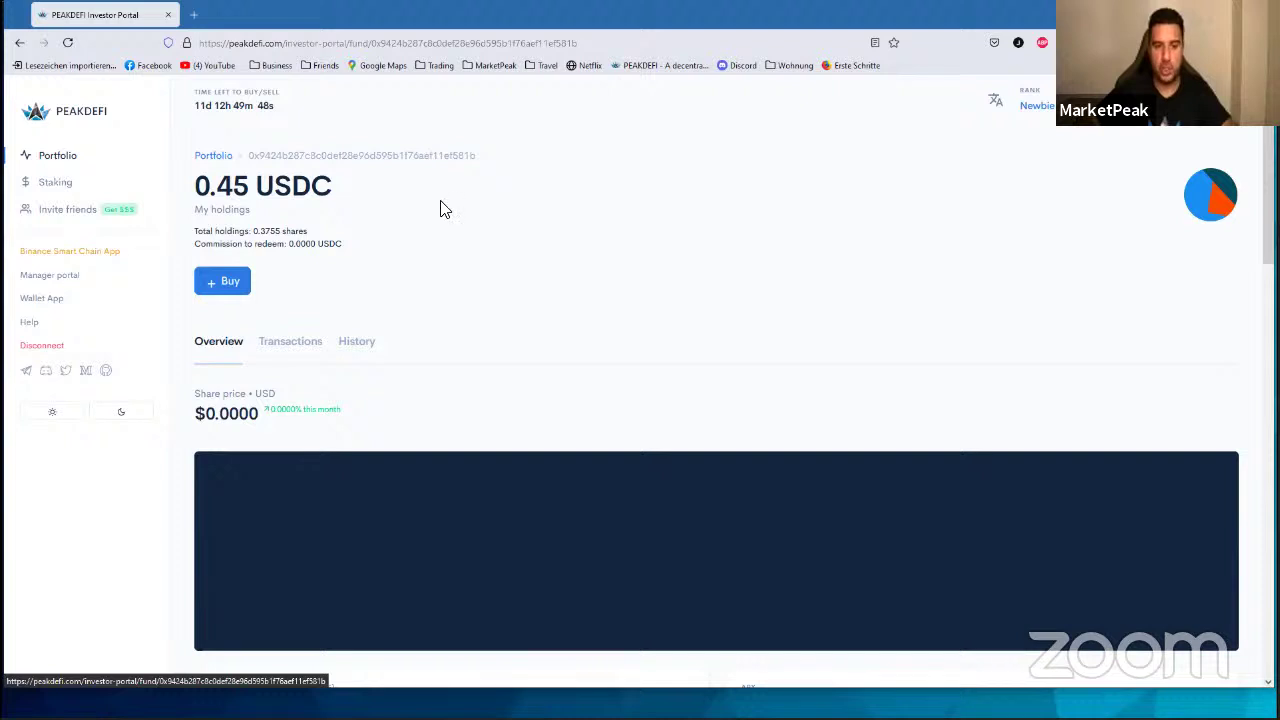
{"action": "scroll", "coordinate": [440, 215], "scroll_direction": "down", "scroll_amount": 5}
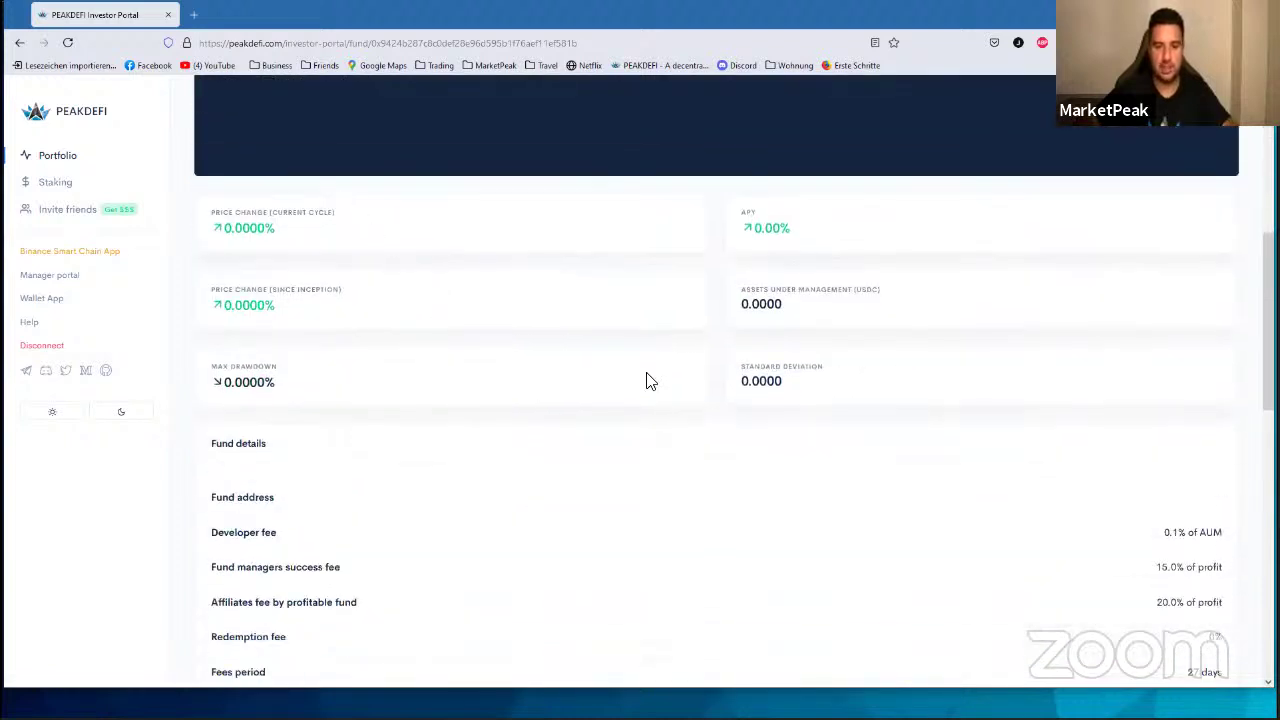
{"action": "scroll", "coordinate": [648, 380], "scroll_direction": "up", "scroll_amount": 3}
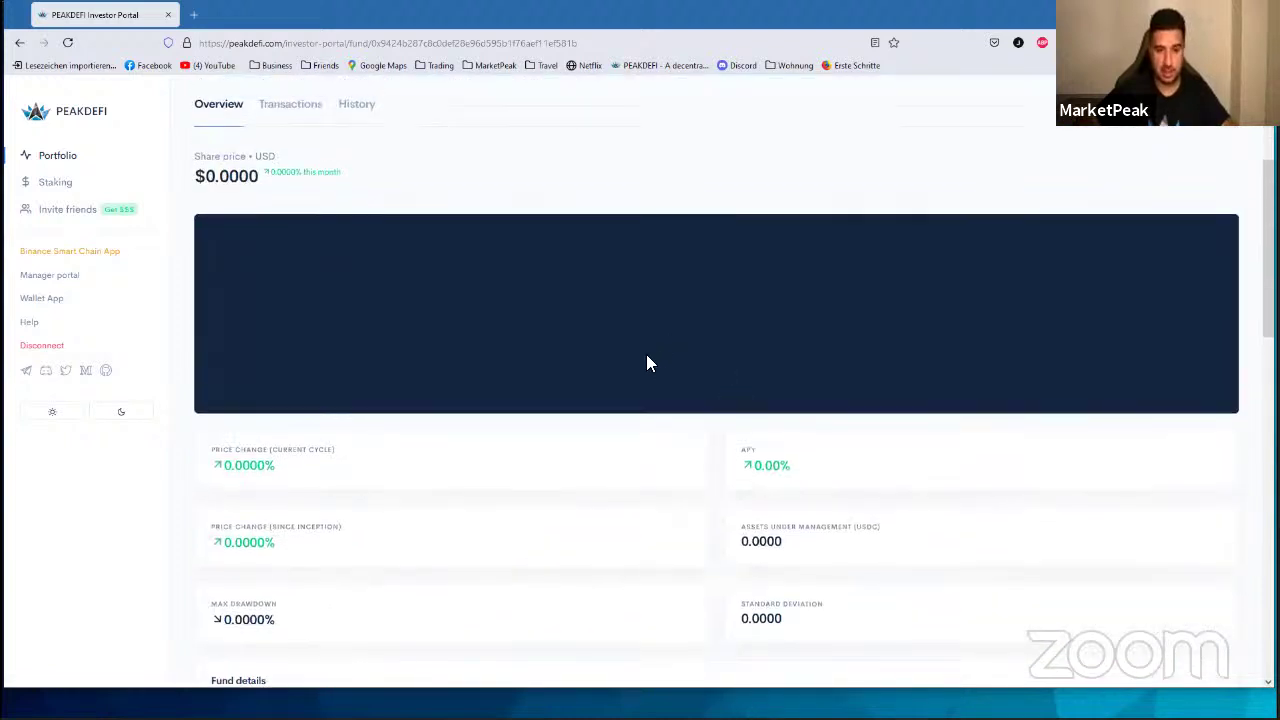
{"action": "scroll", "coordinate": [540, 375], "scroll_direction": "up", "scroll_amount": 2}
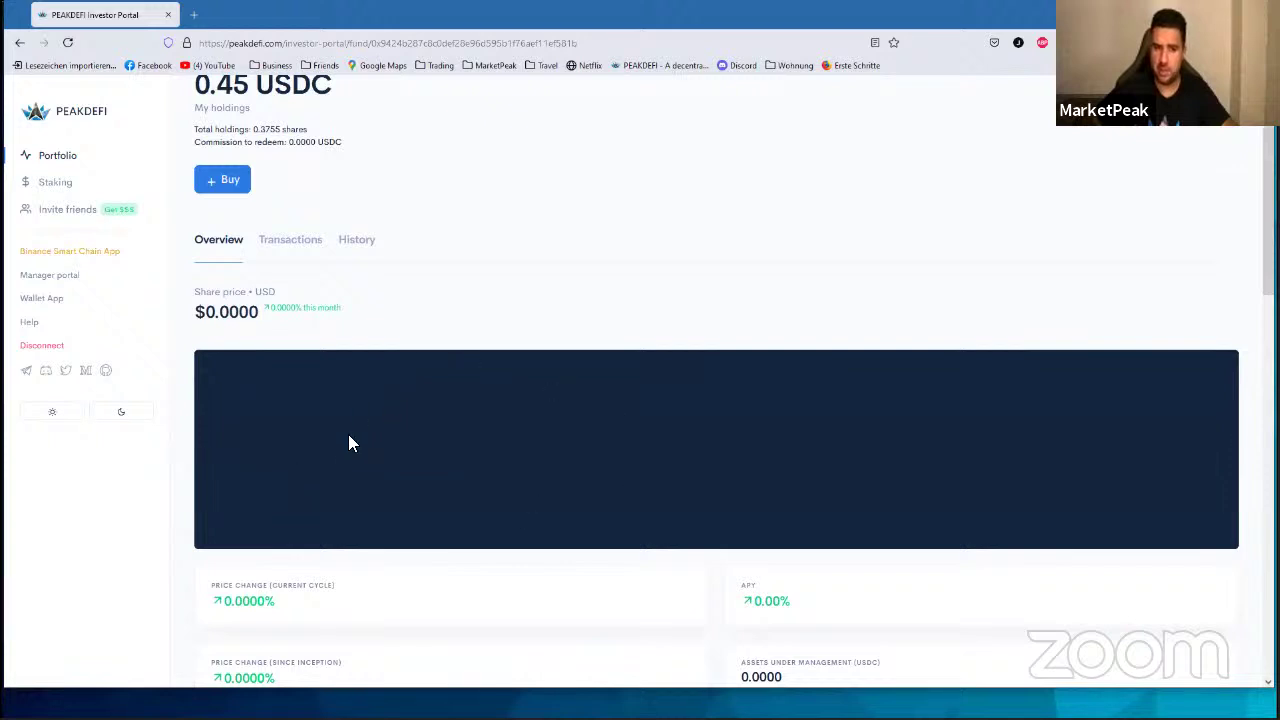
{"action": "scroll", "coordinate": [474, 411], "scroll_direction": "up", "scroll_amount": 1}
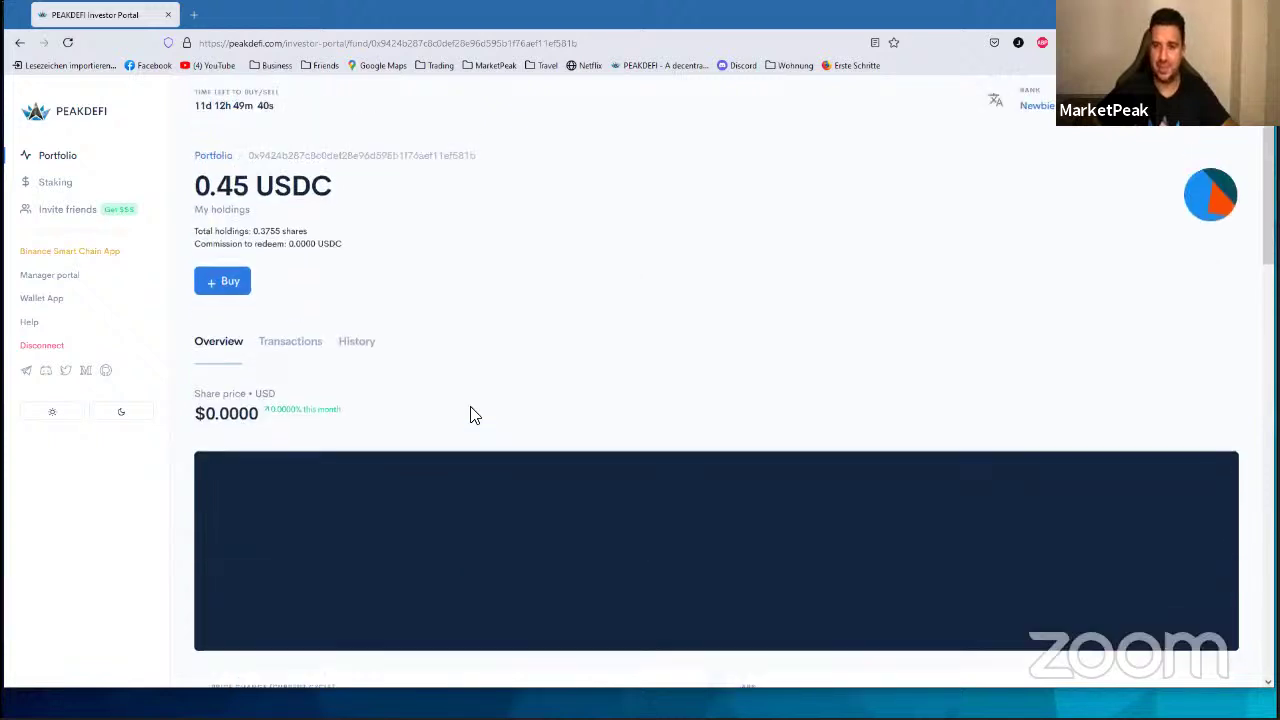
{"action": "scroll", "coordinate": [306, 475], "scroll_direction": "down", "scroll_amount": 2}
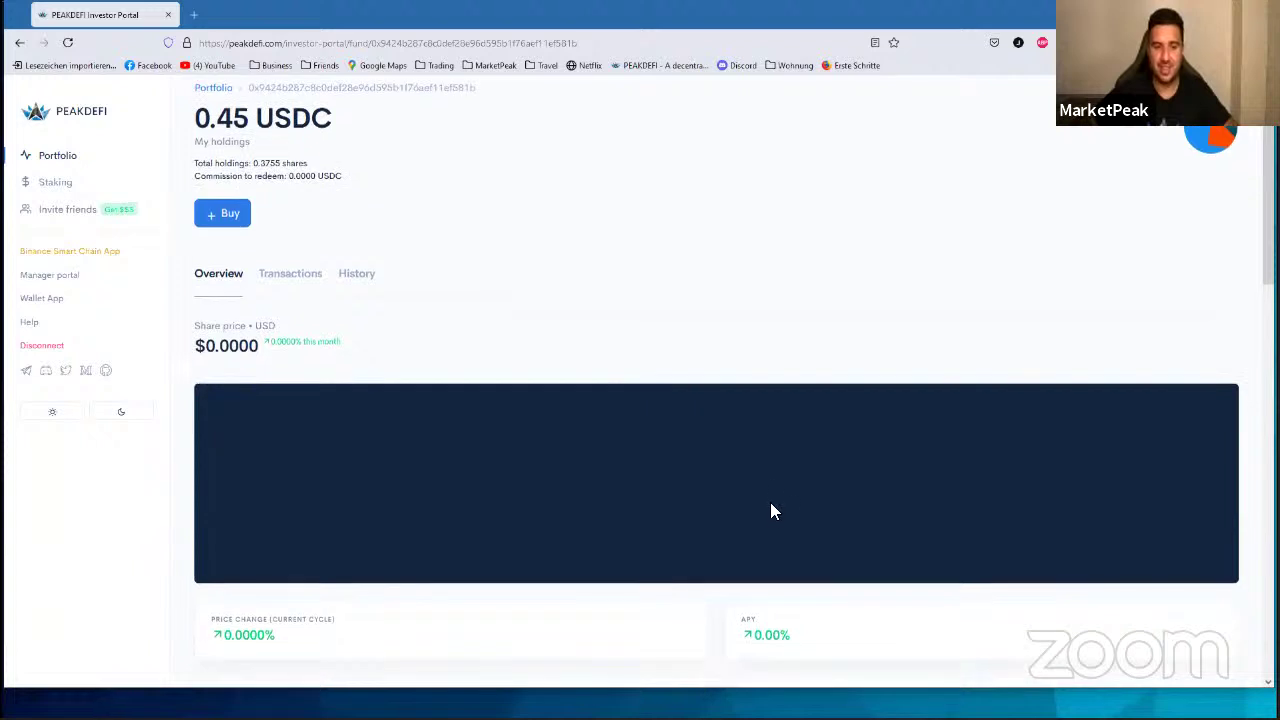
{"action": "scroll", "coordinate": [776, 500], "scroll_direction": "down", "scroll_amount": 3}
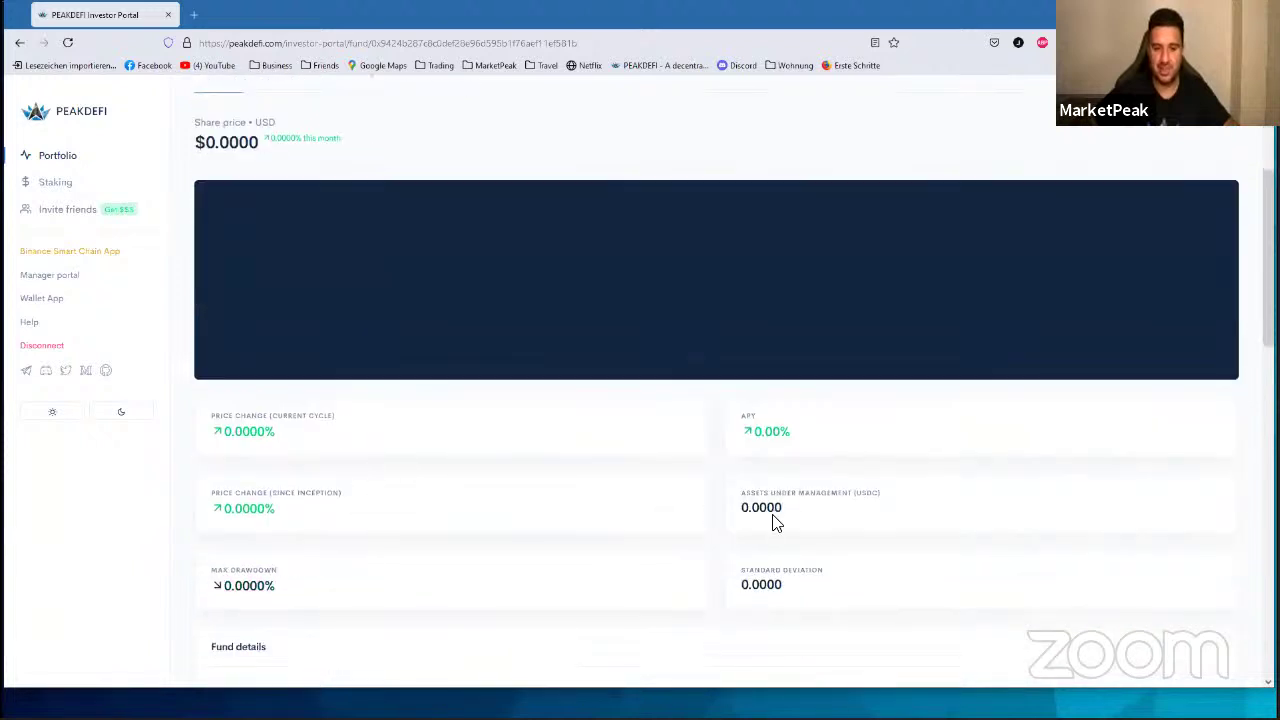
{"action": "scroll", "coordinate": [700, 500], "scroll_direction": "down", "scroll_amount": 1}
{"action": "scroll", "coordinate": [900, 455], "scroll_direction": "down", "scroll_amount": 1}
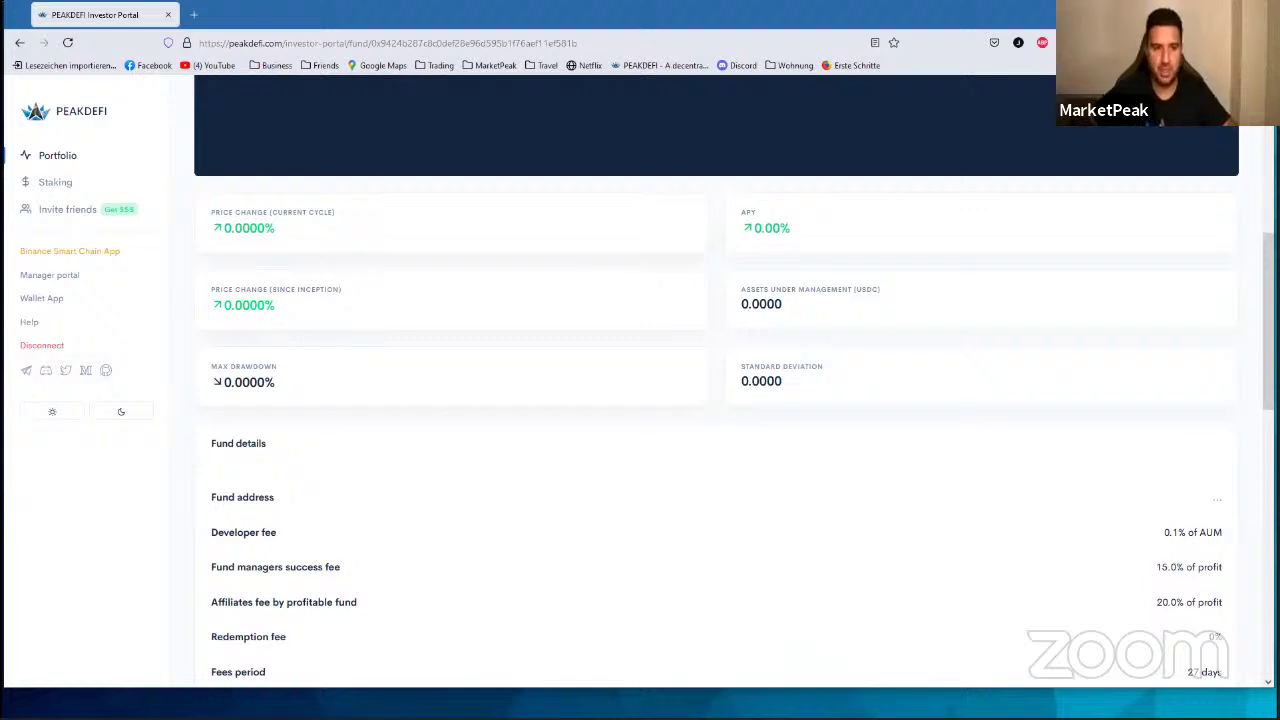
Step: Reload the fund page and examine the share price and its chart in the overview
{"action": "left_click", "coordinate": [67, 42]}
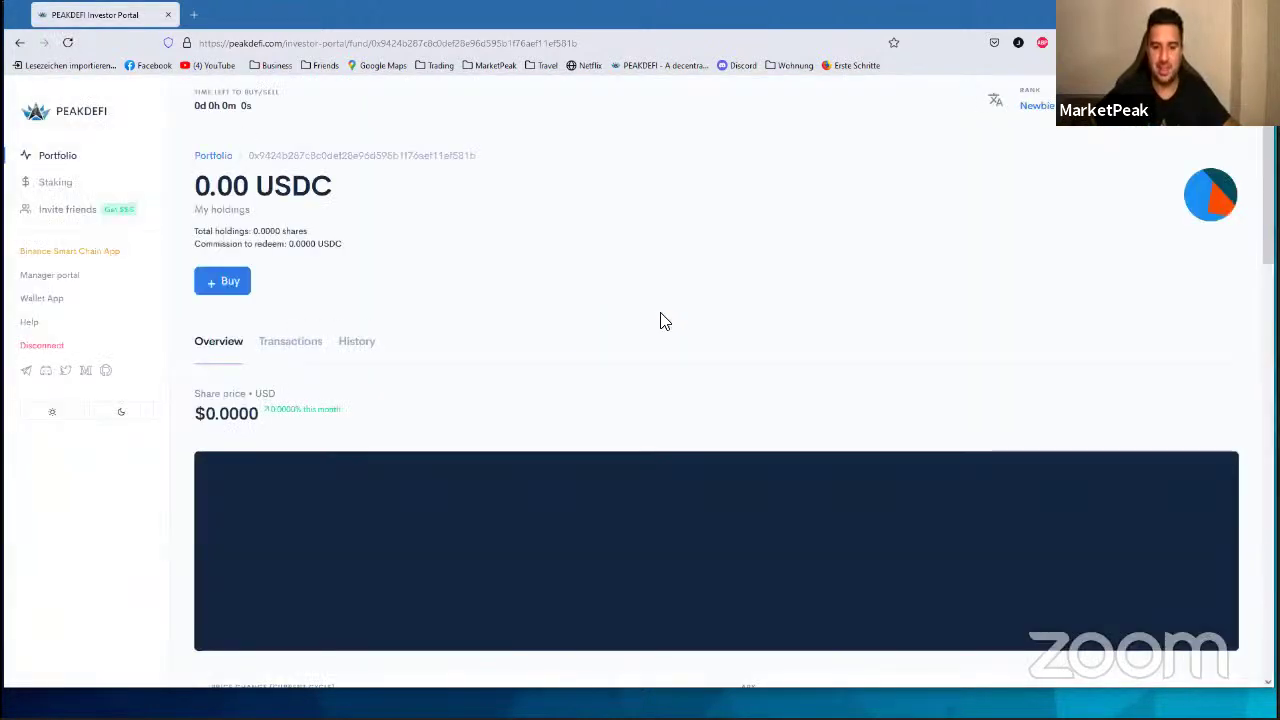
{"action": "scroll", "coordinate": [469, 246], "scroll_direction": "down", "scroll_amount": 2}
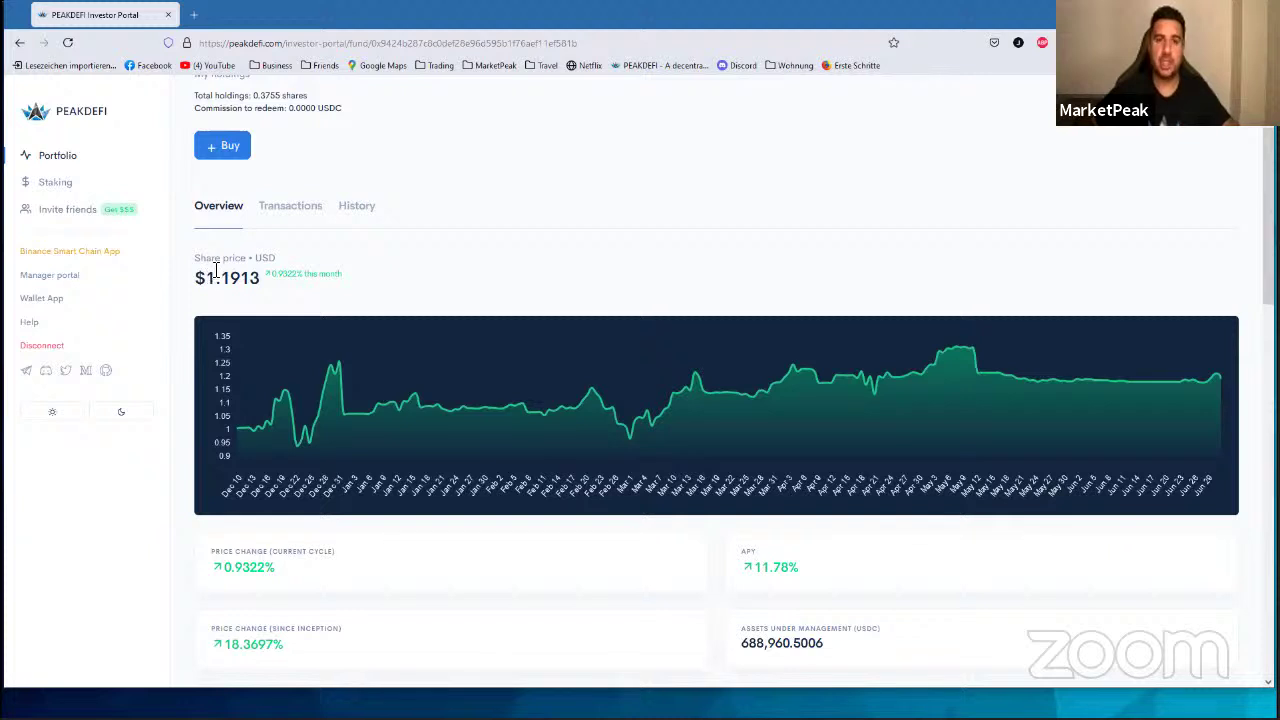
{"action": "left_click_drag", "start_coordinate": [222, 283], "coordinate": [254, 283]}
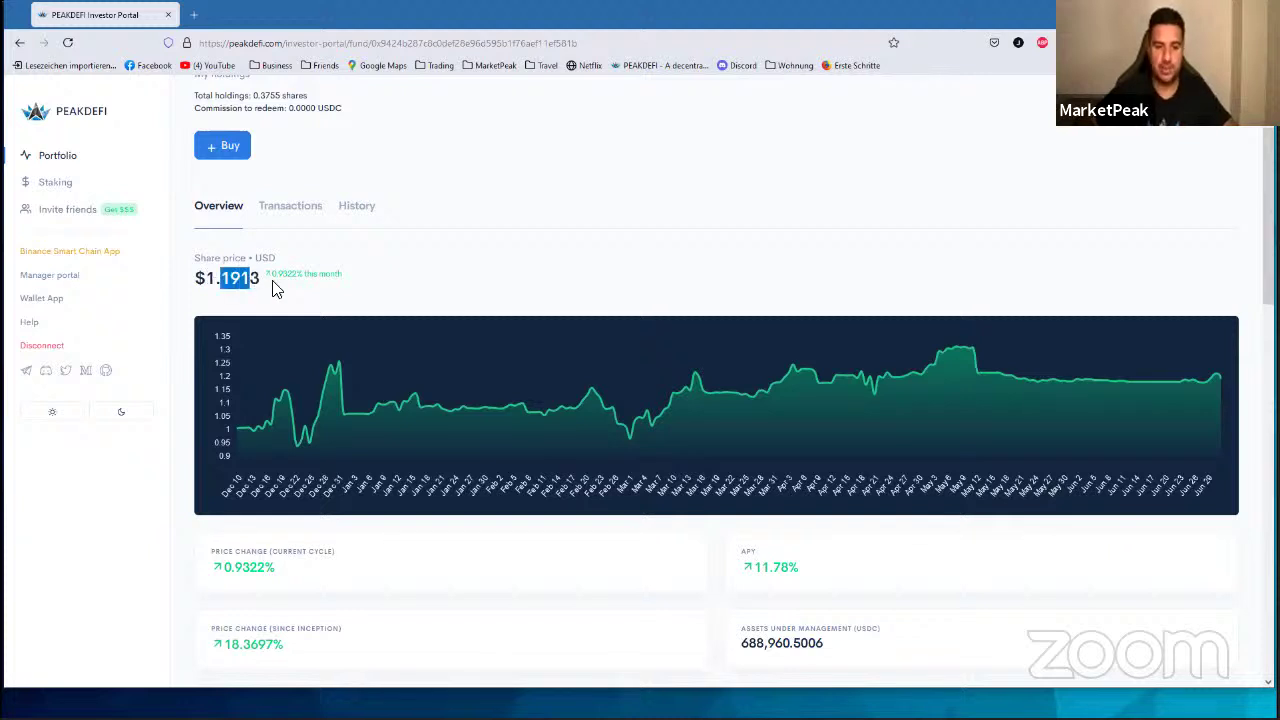
{"action": "left_click", "coordinate": [428, 286]}
{"action": "scroll", "coordinate": [449, 293], "scroll_direction": "up", "scroll_amount": 2}
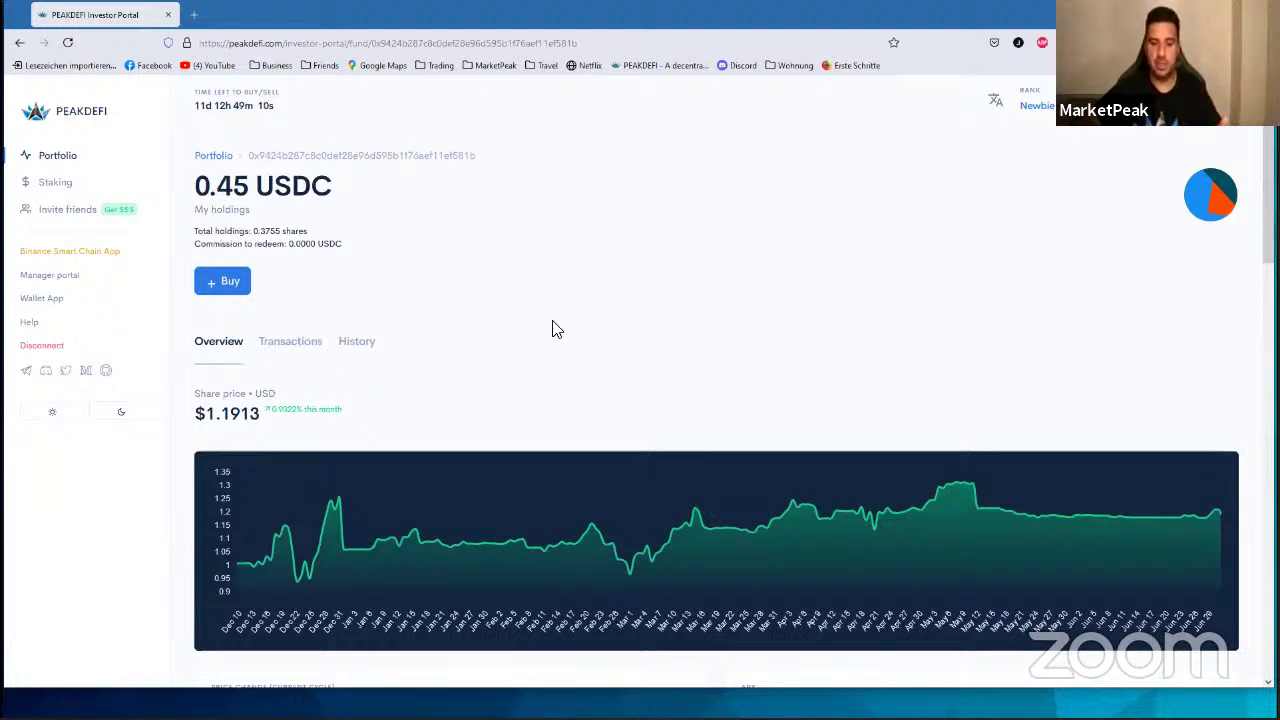
Step: Open the purchase form for fund shares and reset the amount to pay to 0
{"action": "left_click", "coordinate": [230, 285]}
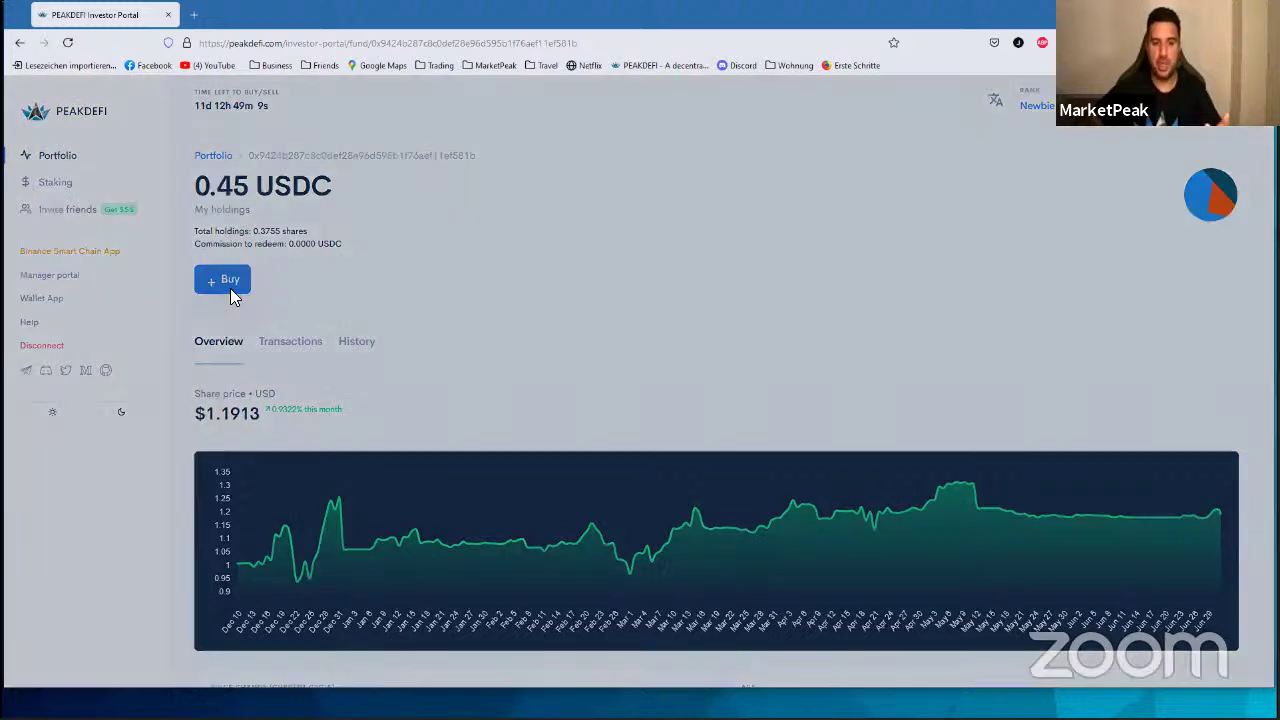
{"action": "left_click", "coordinate": [243, 190]}
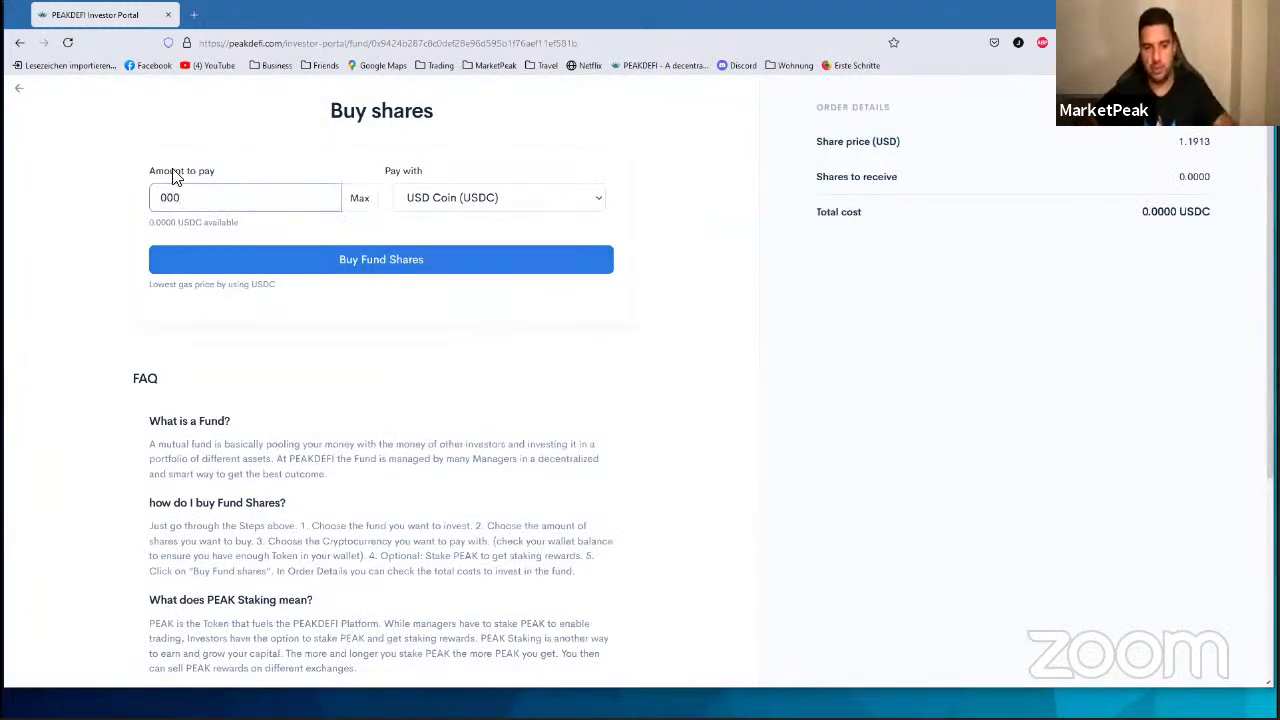
{"action": "key", "text": "BackSpace"}
{"action": "key", "text": "BackSpace"}
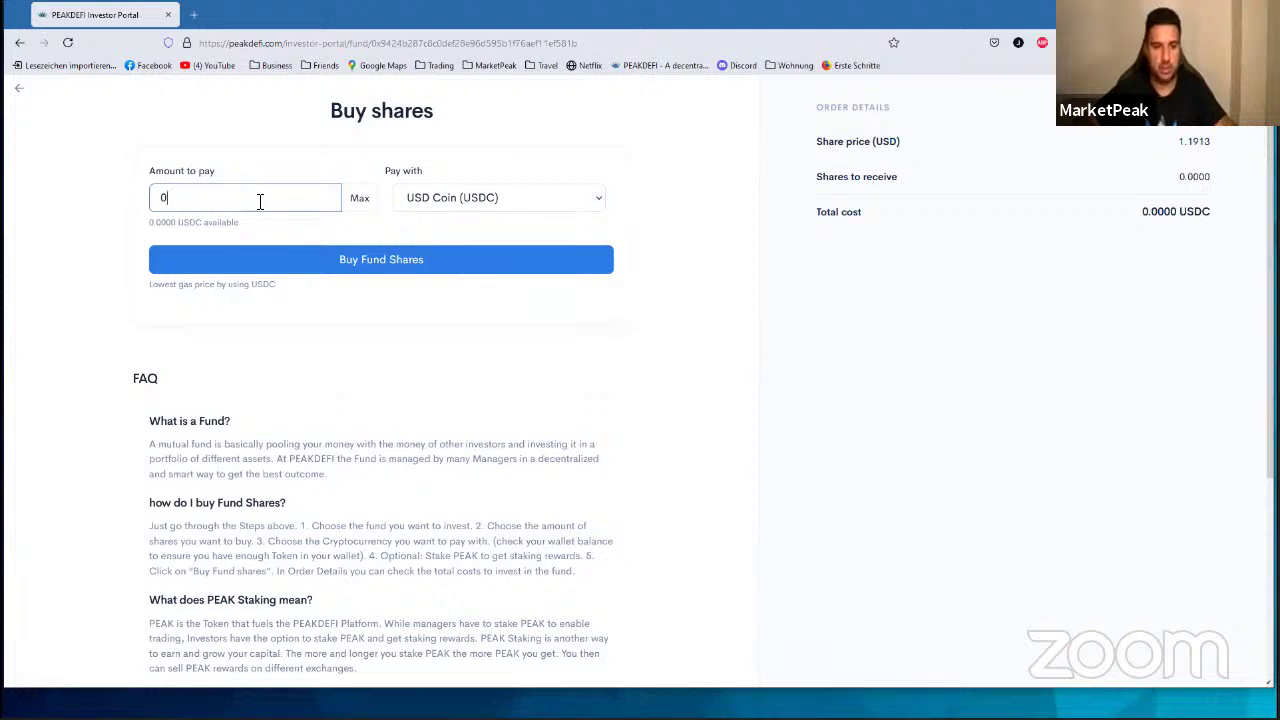
{"action": "key", "text": "BackSpace"}
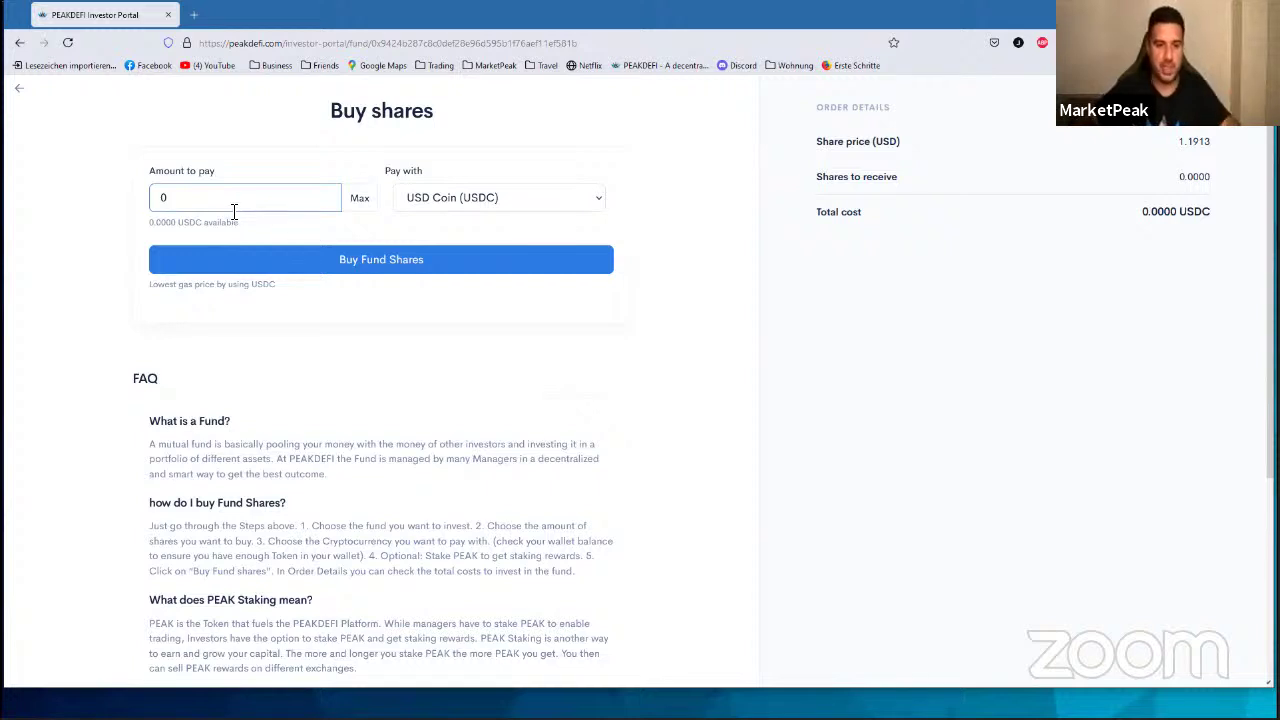
{"action": "left_click", "coordinate": [172, 225]}
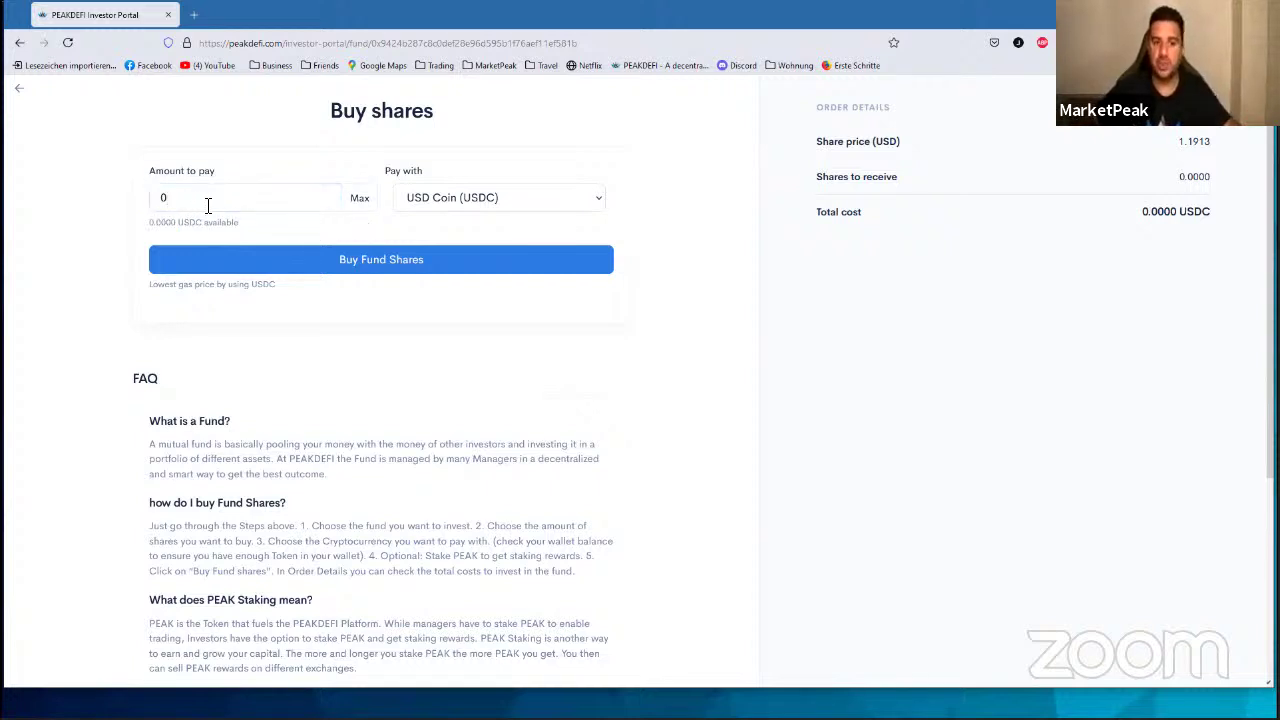
Step: Check which currencies can be used for payment, and examine the shares to receive and total cost in the order details
{"action": "left_click", "coordinate": [511, 204]}
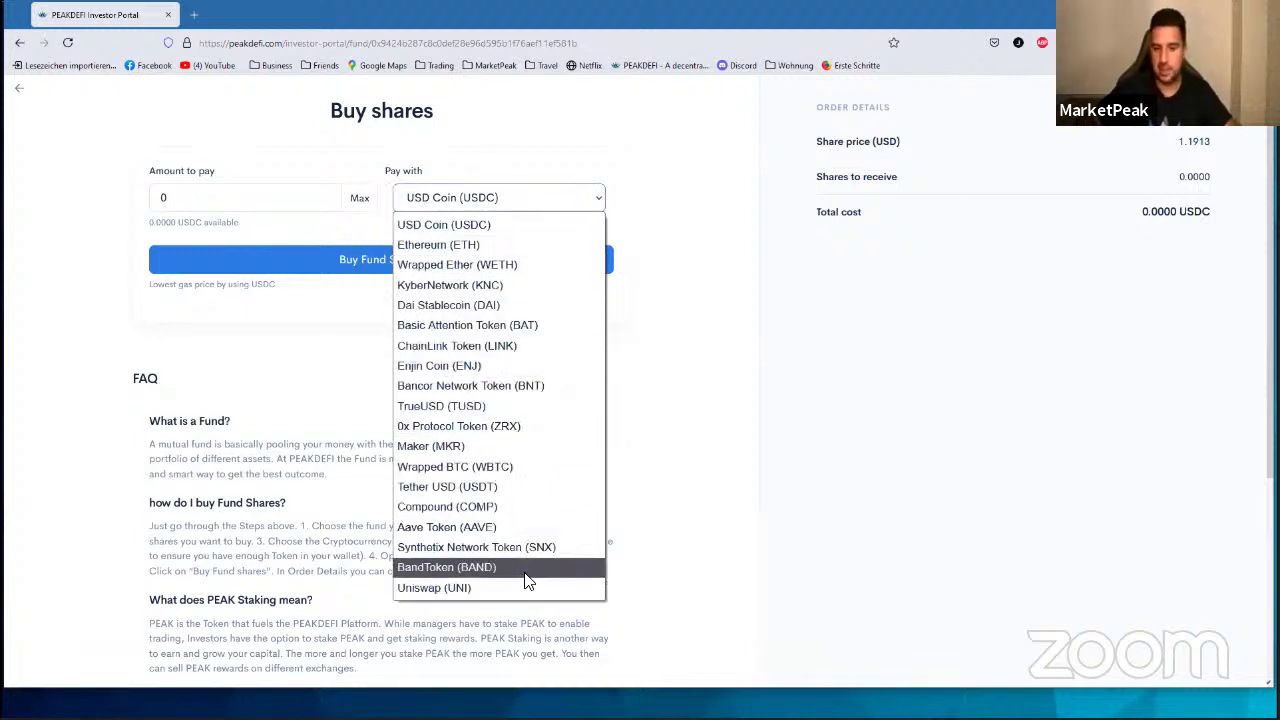
{"action": "left_click", "coordinate": [680, 170]}
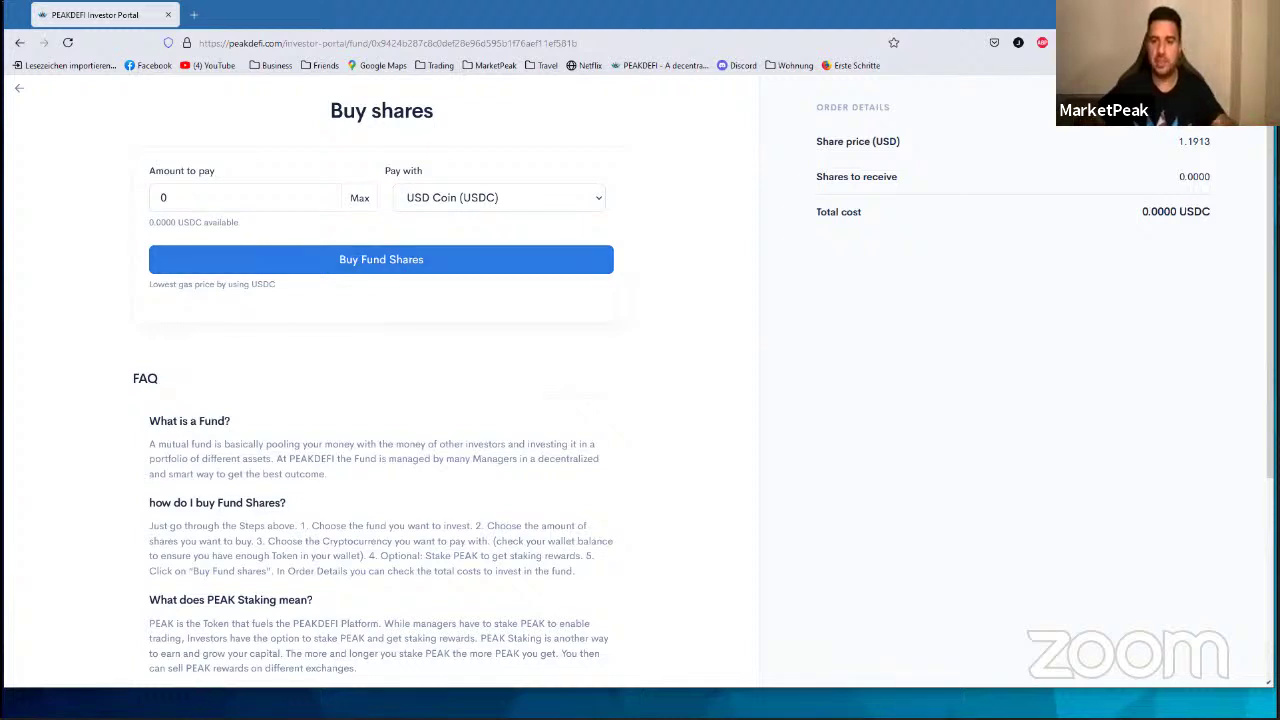
{"action": "double_click", "coordinate": [1200, 180]}
{"action": "left_click", "coordinate": [1000, 231]}
{"action": "double_click", "coordinate": [1155, 213]}
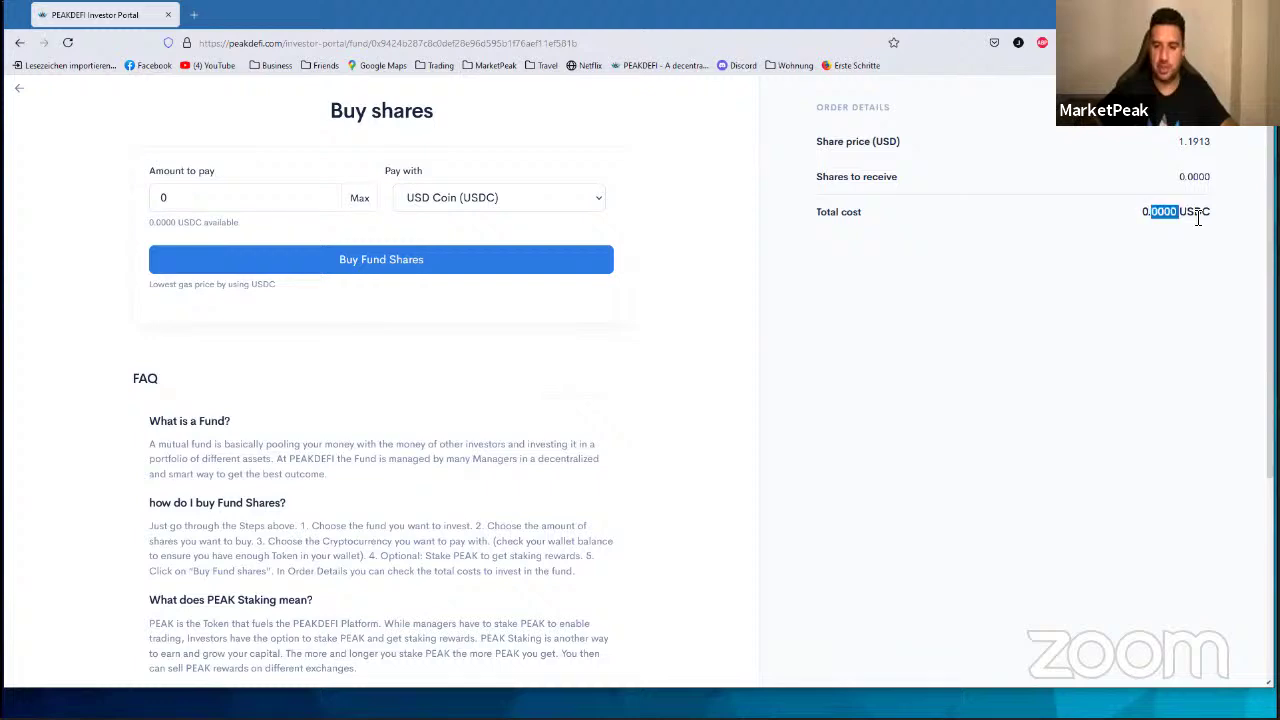
{"action": "left_click", "coordinate": [1082, 231]}
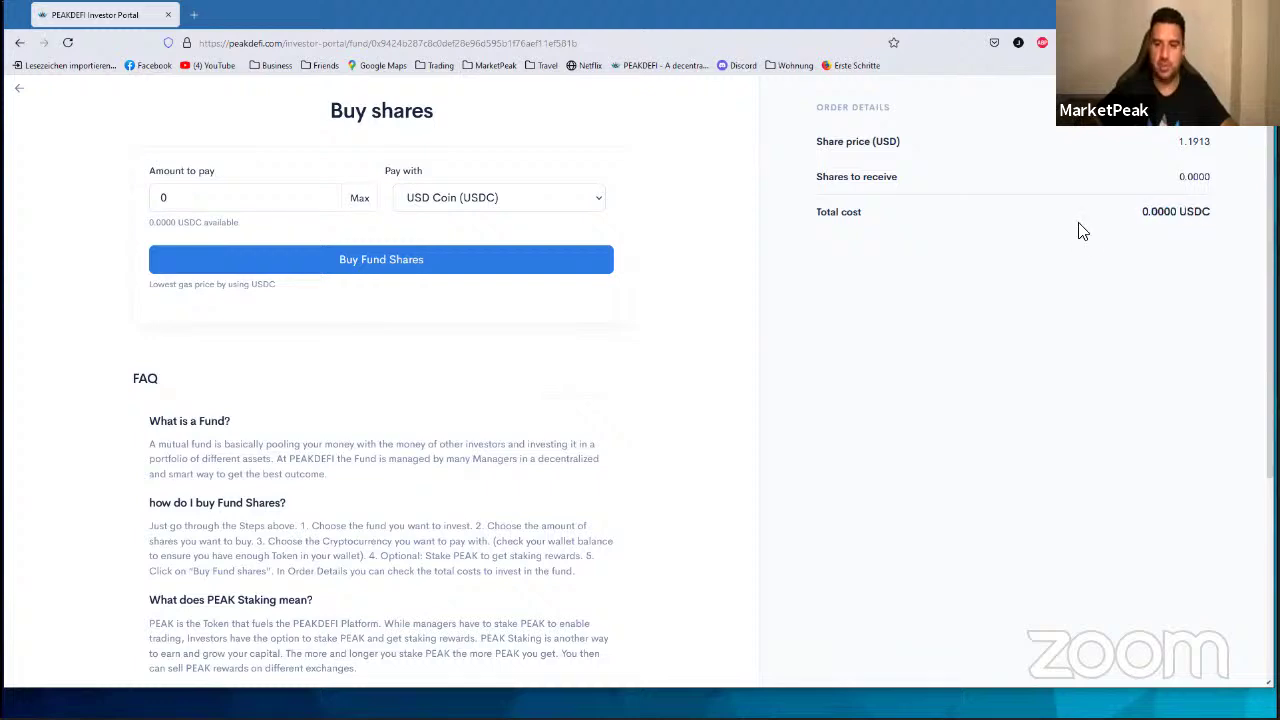
Step: Leave the purchase form and return to the fund overview to examine the price chart and current share price
{"action": "left_click", "coordinate": [20, 92]}
{"action": "scroll", "coordinate": [700, 400], "scroll_direction": "down", "scroll_amount": 2}
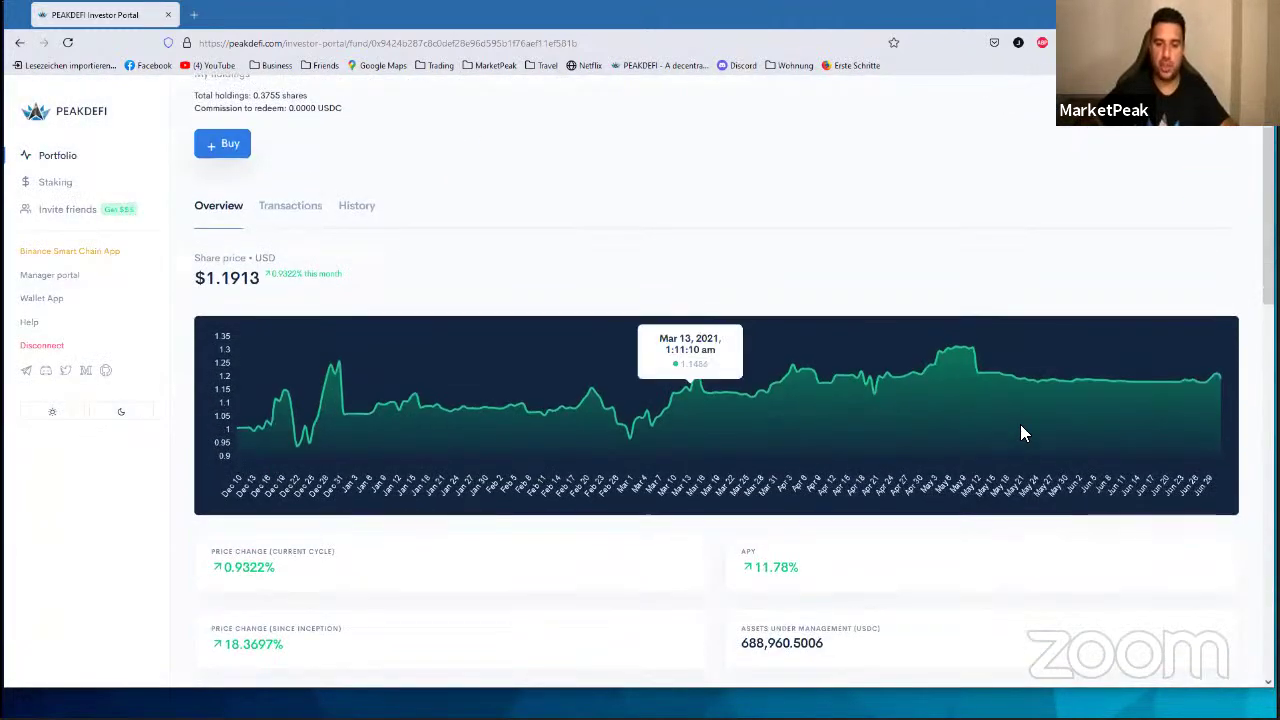
{"action": "scroll", "coordinate": [1020, 432], "scroll_direction": "up", "scroll_amount": 2}
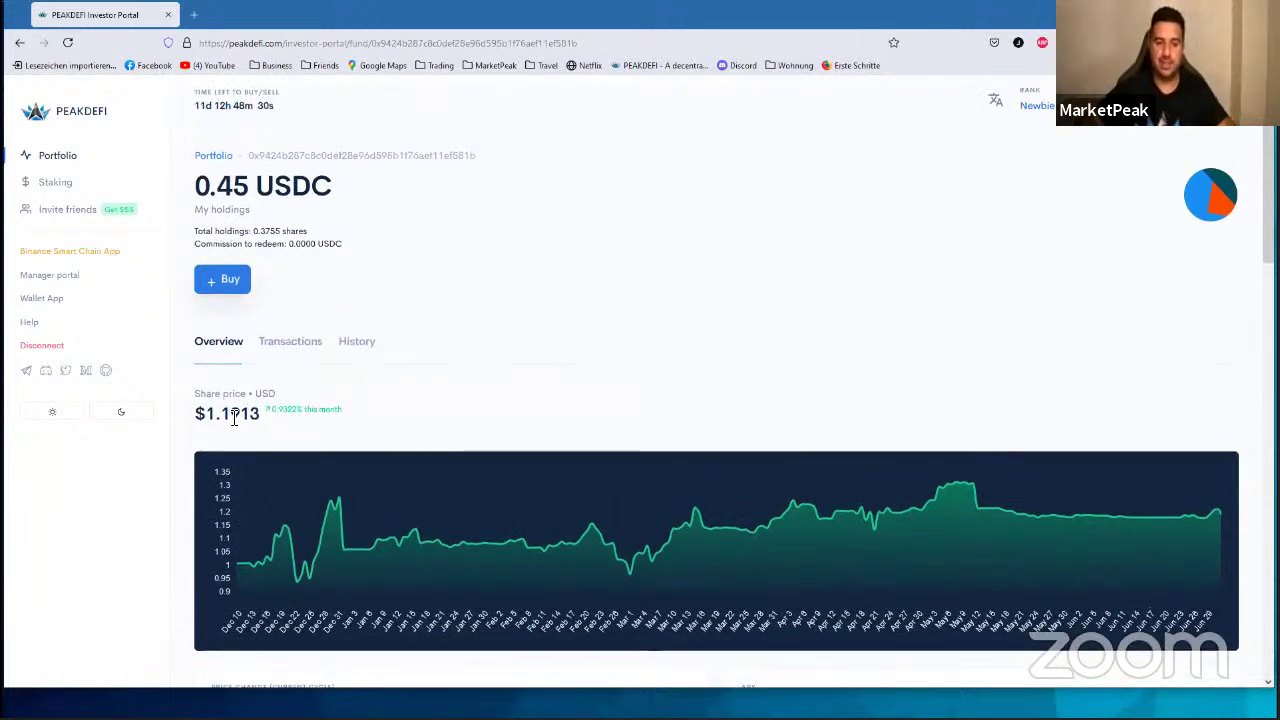
{"action": "left_click_drag", "start_coordinate": [212, 419], "coordinate": [266, 419]}
{"action": "left_click", "coordinate": [266, 419]}
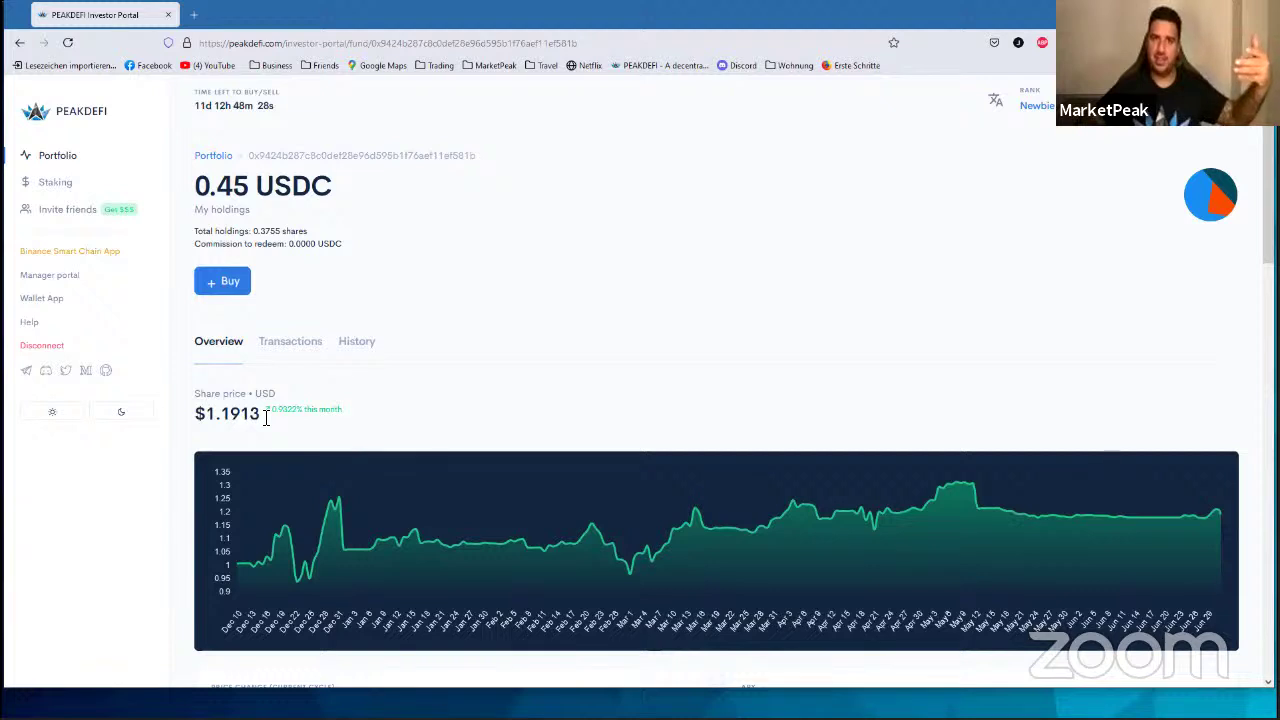
Step: Open the fund's history and examine the monthly returns for December 2020 and January to June 2021
{"action": "left_click", "coordinate": [360, 352]}
{"action": "scroll", "coordinate": [611, 300], "scroll_direction": "down", "scroll_amount": 2}
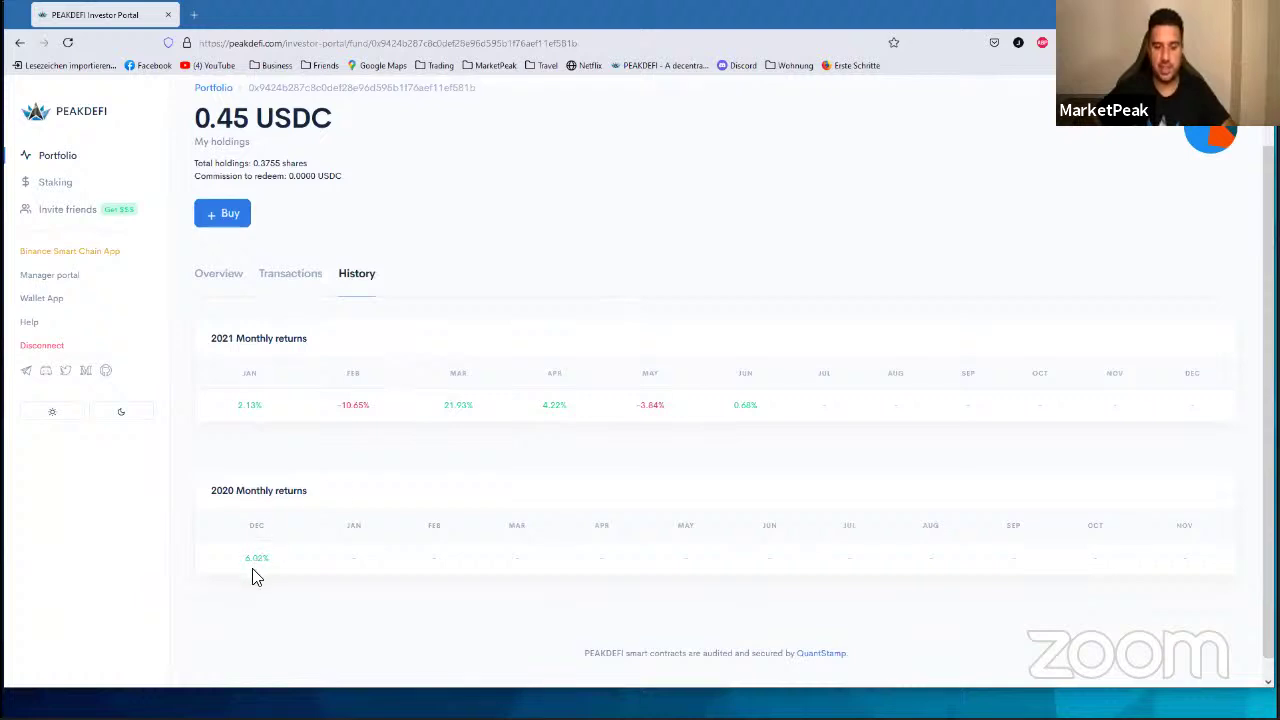
{"action": "left_click_drag", "start_coordinate": [251, 557], "coordinate": [323, 560]}
{"action": "left_click", "coordinate": [321, 562]}
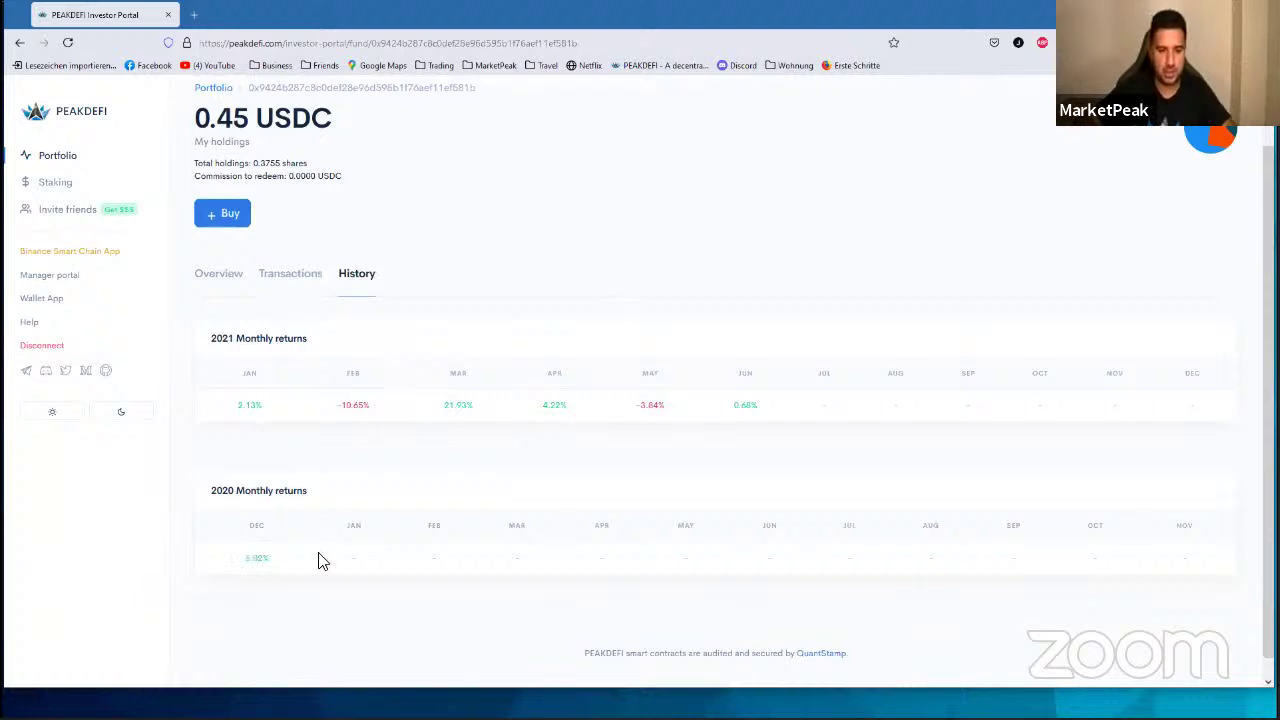
{"action": "left_click_drag", "start_coordinate": [233, 410], "coordinate": [480, 408]}
{"action": "left_click", "coordinate": [271, 409]}
{"action": "left_click", "coordinate": [392, 414]}
{"action": "left_click", "coordinate": [390, 417]}
{"action": "left_click", "coordinate": [480, 408]}
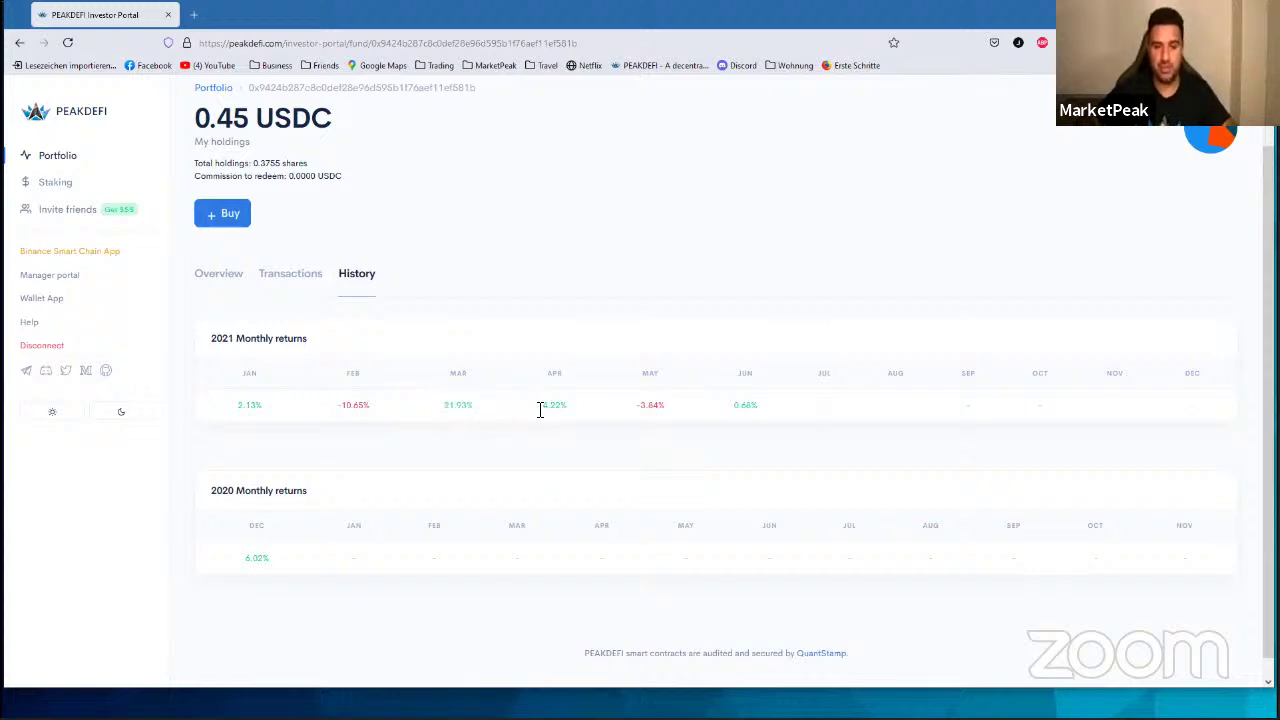
{"action": "left_click_drag", "start_coordinate": [729, 409], "coordinate": [776, 417]}
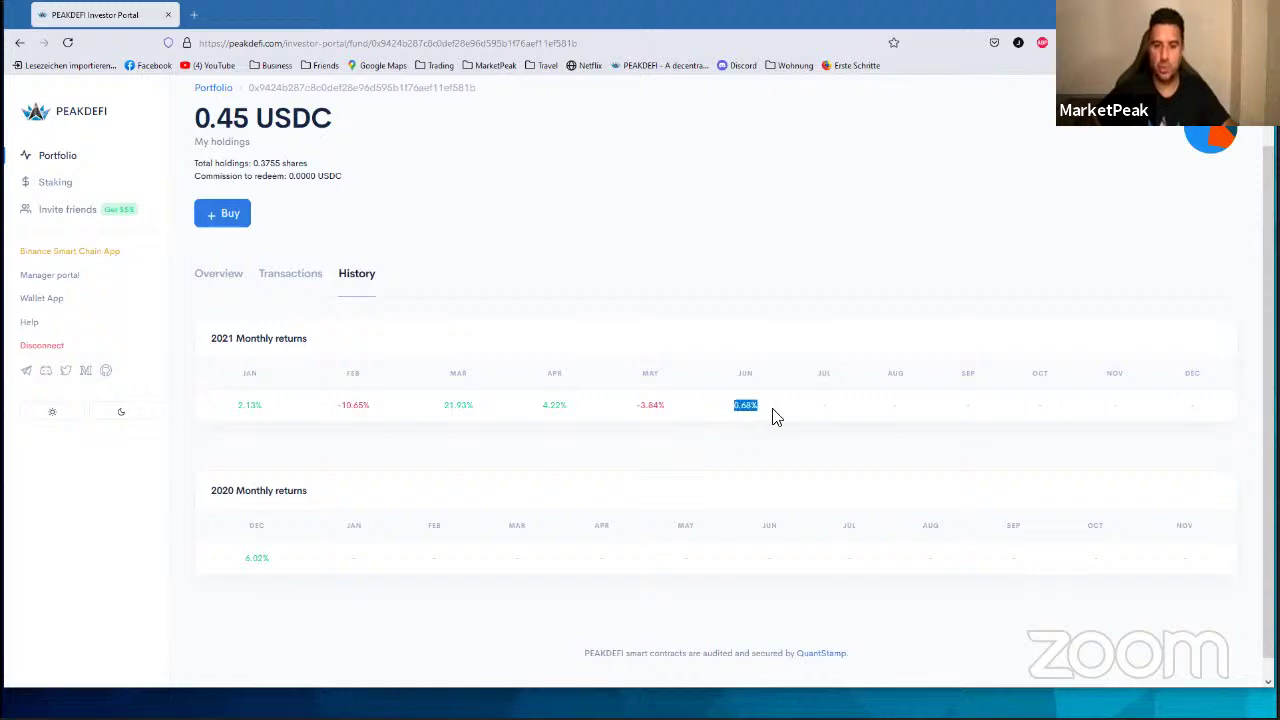
Step: Examine the June and February 2021 monthly returns in the fund's history
{"action": "left_click", "coordinate": [750, 408]}
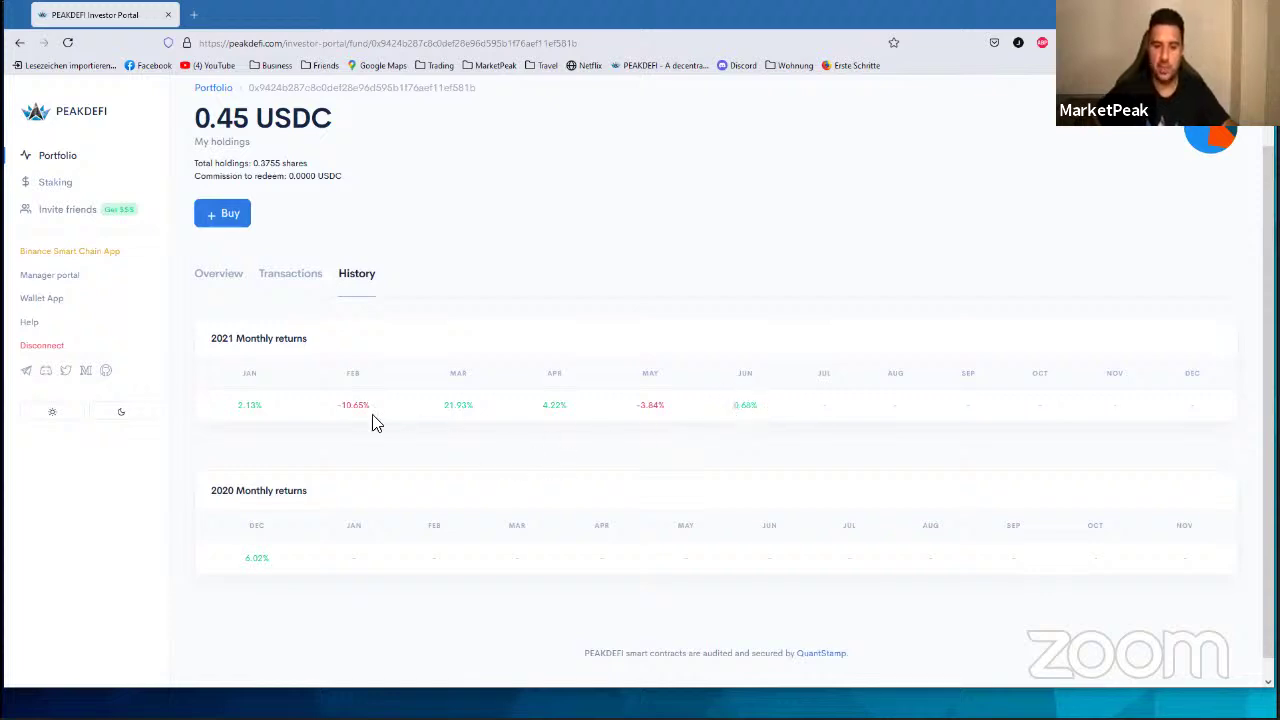
{"action": "scroll", "coordinate": [510, 465], "scroll_direction": "up", "scroll_amount": 1}
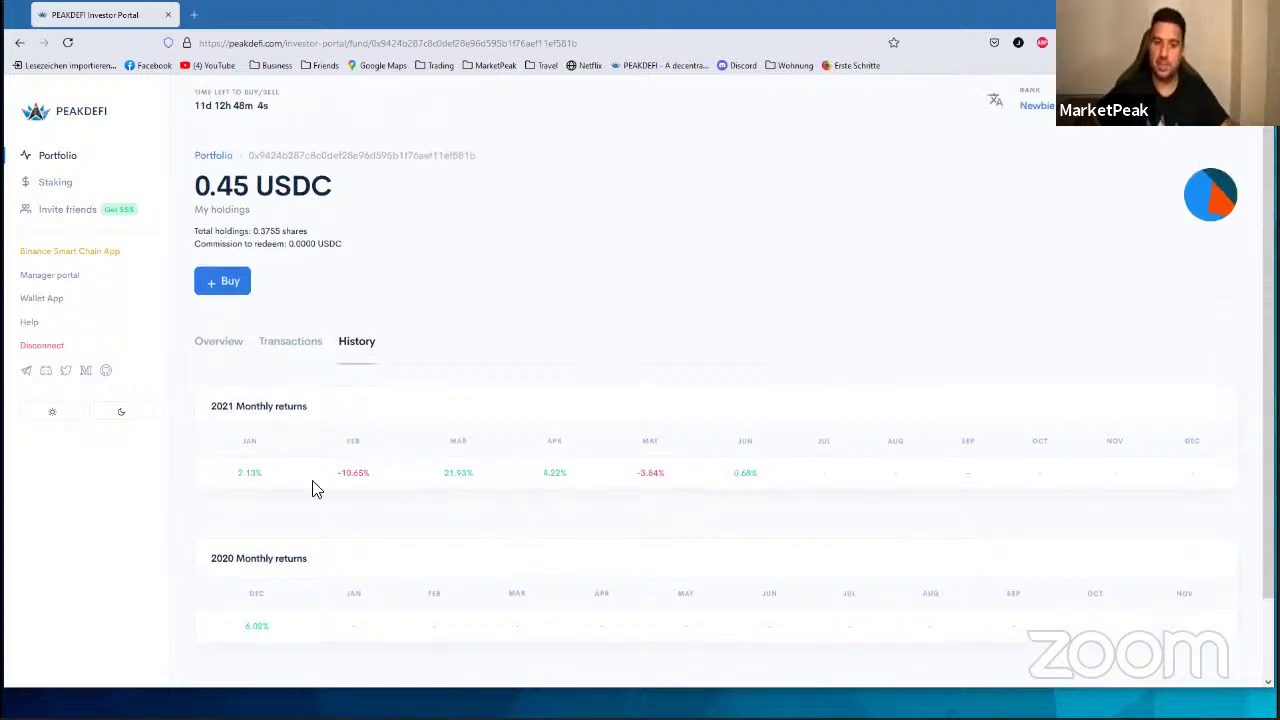
{"action": "triple_click", "coordinate": [385, 474]}
{"action": "left_click", "coordinate": [395, 477]}
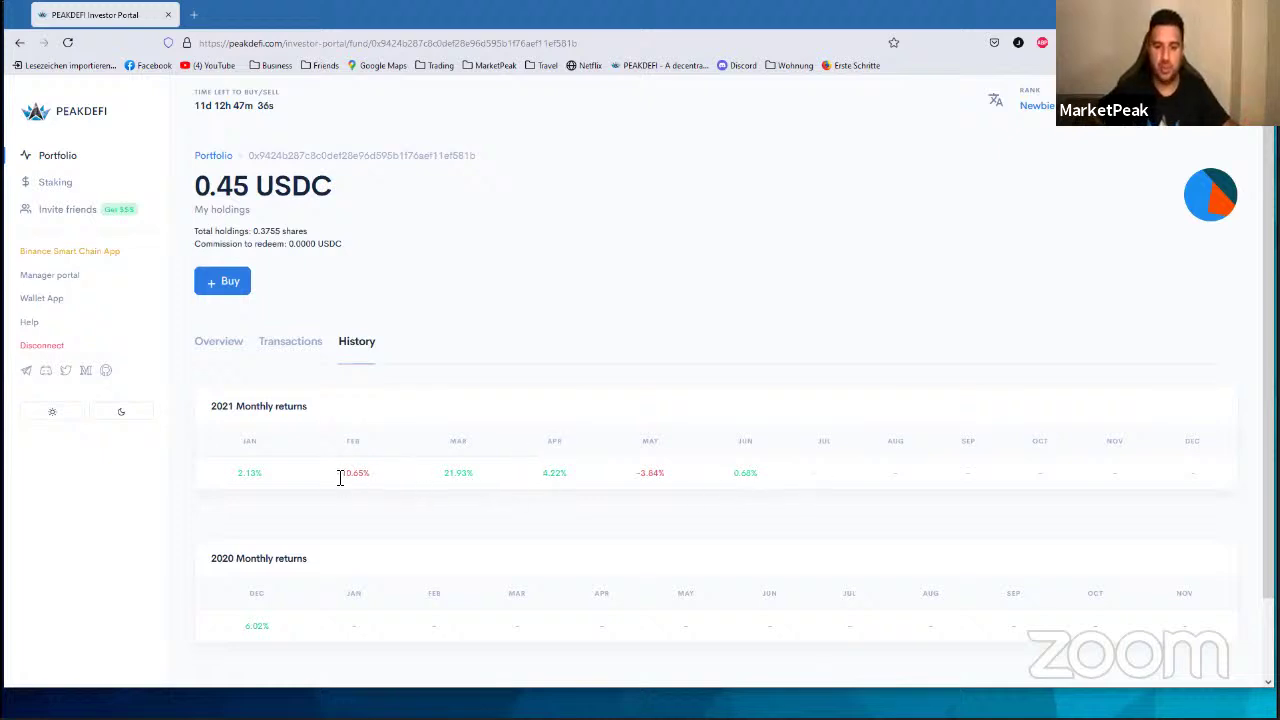
{"action": "left_click_drag", "start_coordinate": [338, 475], "coordinate": [394, 480]}
{"action": "left_click", "coordinate": [387, 481]}
{"action": "left_click", "coordinate": [395, 482]}
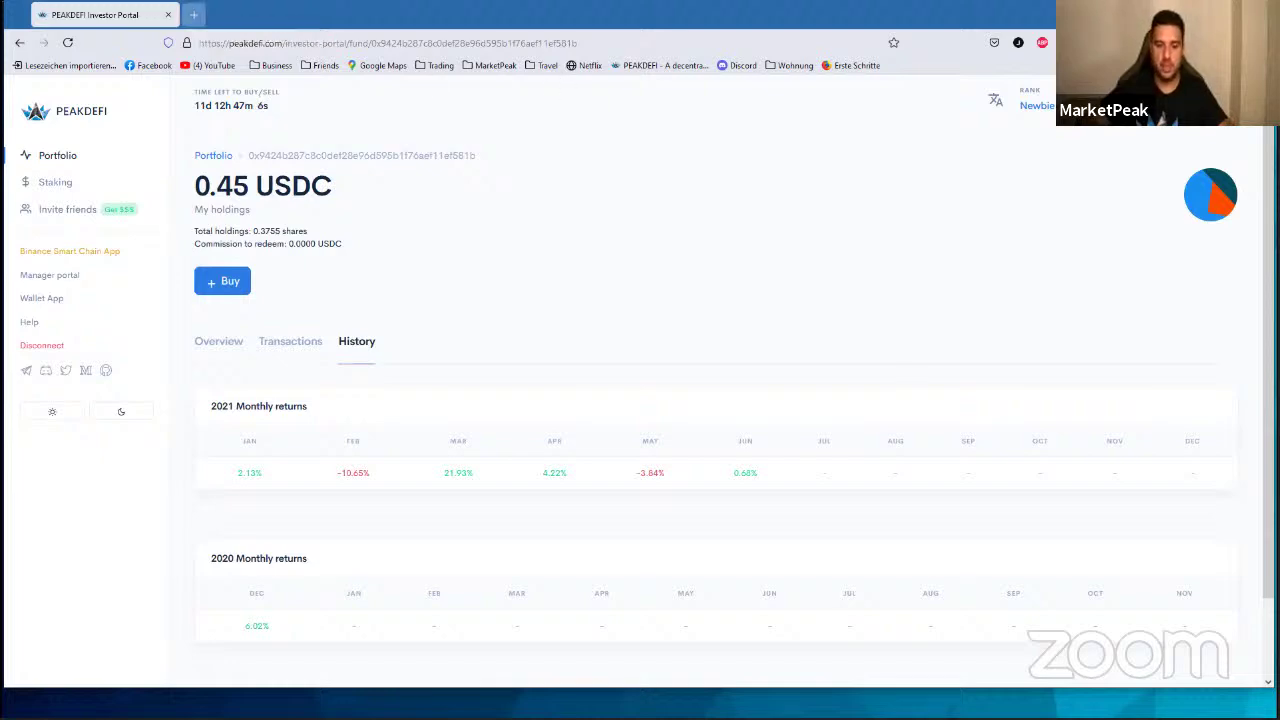
Step: Load peakdefi.com in a new browser tab and open the Quantstamp security audit linked from the site
{"action": "left_click", "coordinate": [194, 15]}
{"action": "type", "text": "peakdefi.com/"}
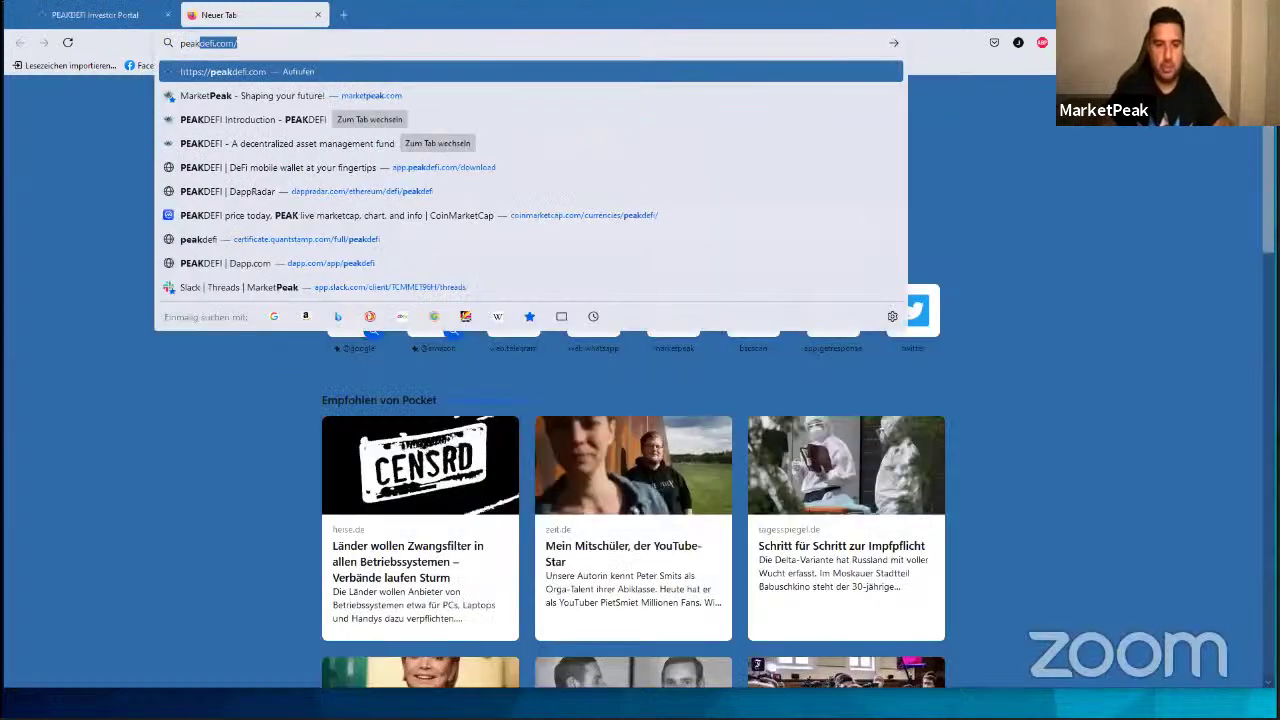
{"action": "key", "text": "Return"}
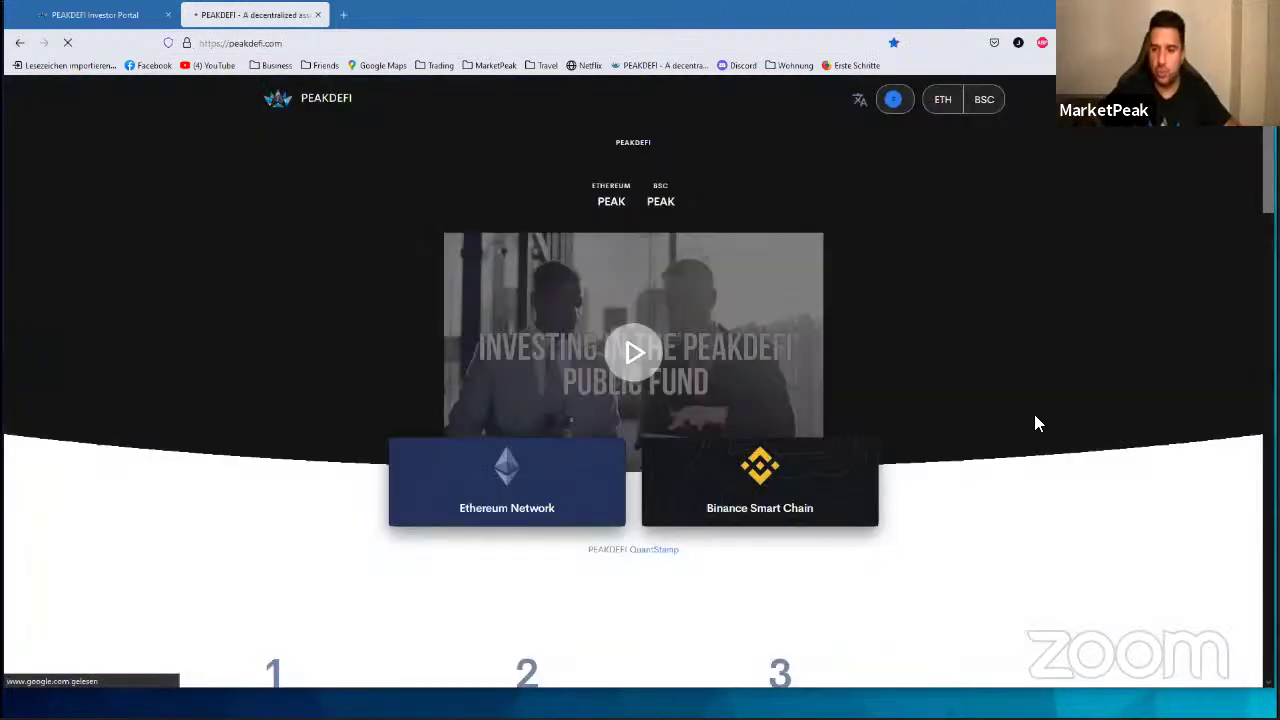
{"action": "scroll", "coordinate": [1010, 395], "scroll_direction": "down", "scroll_amount": 3}
{"action": "scroll", "coordinate": [1005, 392], "scroll_direction": "down", "scroll_amount": 15}
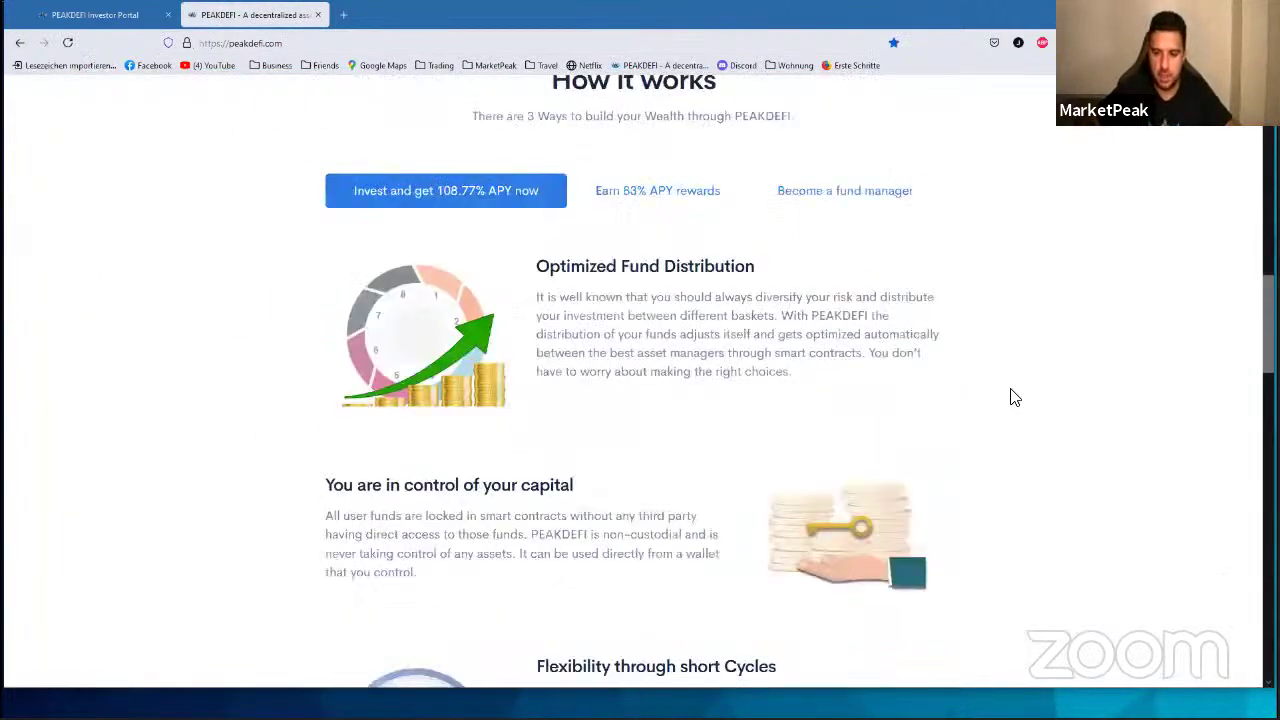
{"action": "scroll", "coordinate": [1010, 395], "scroll_direction": "down", "scroll_amount": 10}
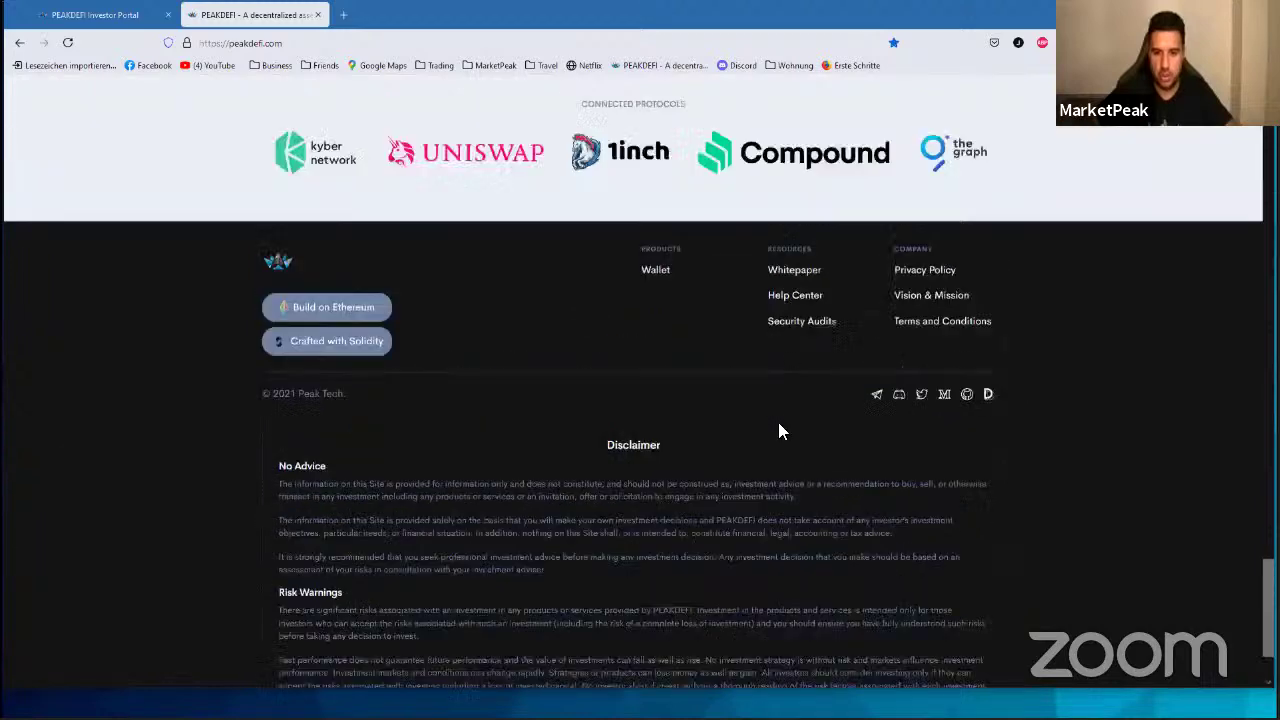
{"action": "left_click", "coordinate": [795, 352]}
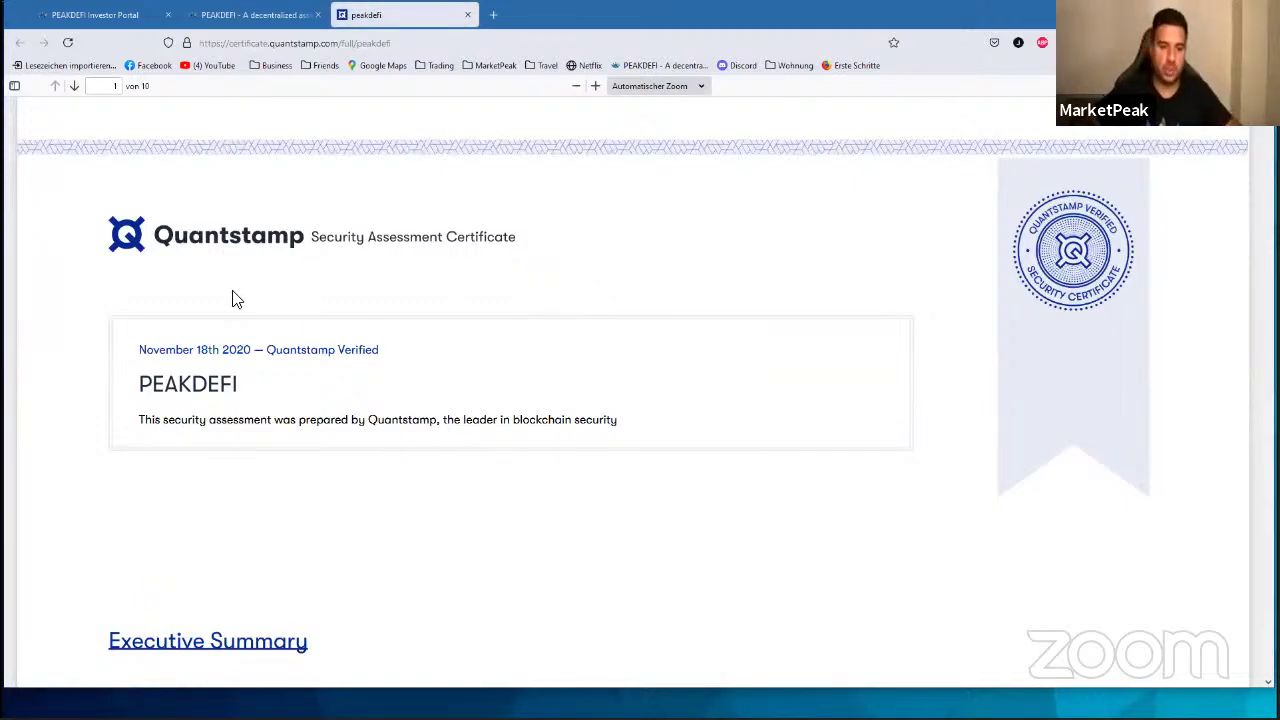
Step: Examine the Quantstamp certificate's executive summary and the file signatures in its appendix, and return to the PEAKDEFI title on page 1
{"action": "scroll", "coordinate": [300, 355], "scroll_direction": "down", "scroll_amount": 5}
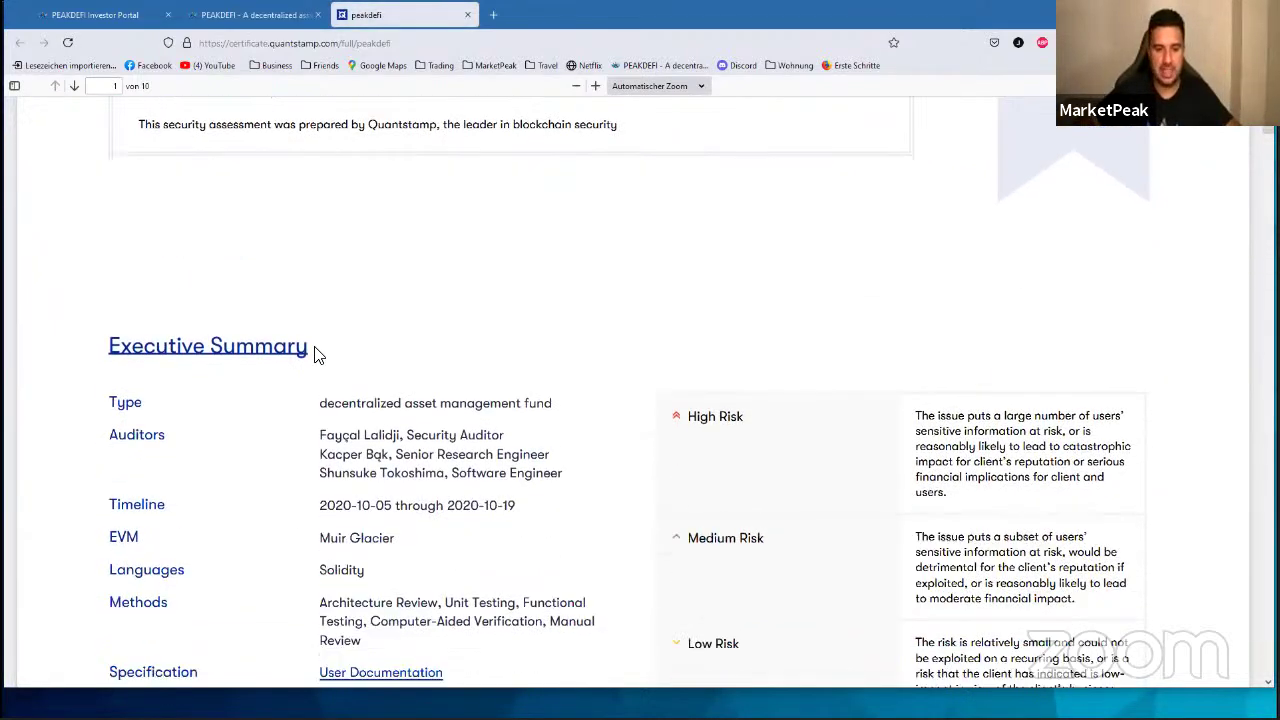
{"action": "scroll", "coordinate": [714, 371], "scroll_direction": "down", "scroll_amount": 2}
{"action": "scroll", "coordinate": [838, 333], "scroll_direction": "down", "scroll_amount": 2}
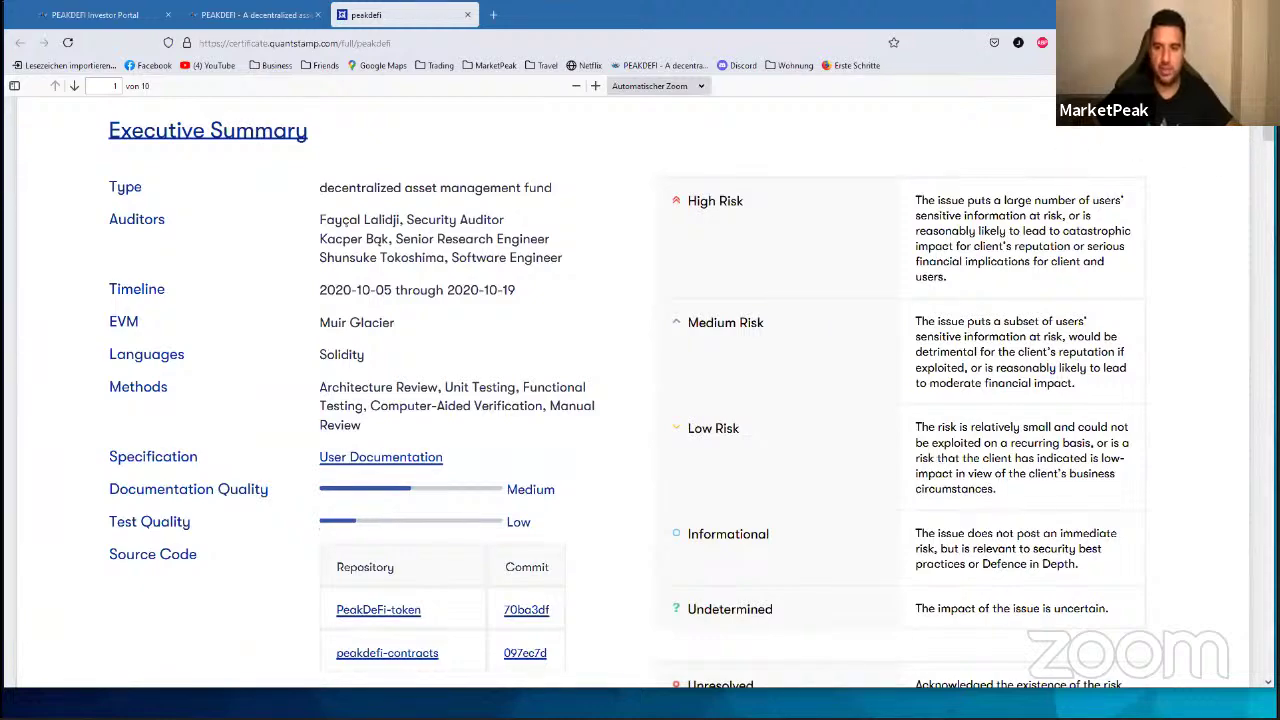
{"action": "left_click_drag", "start_coordinate": [1268, 135], "coordinate": [1254, 573]}
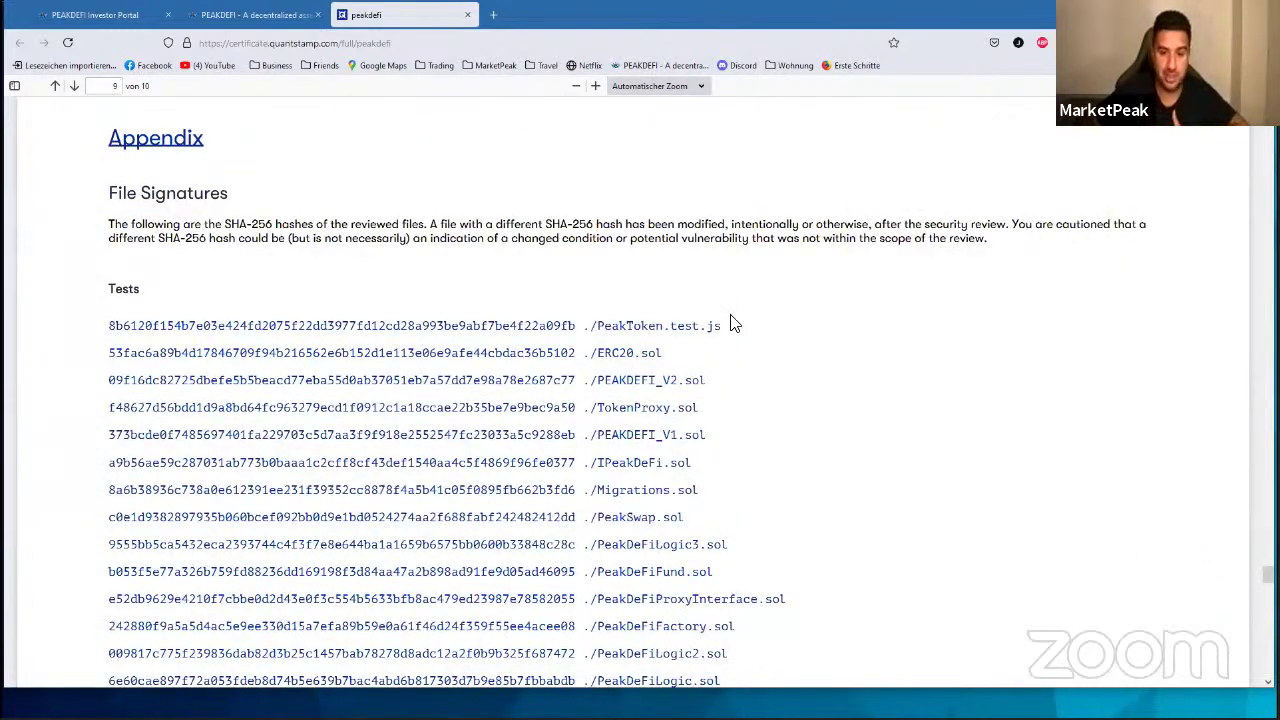
{"action": "left_click_drag", "start_coordinate": [671, 325], "coordinate": [1046, 403]}
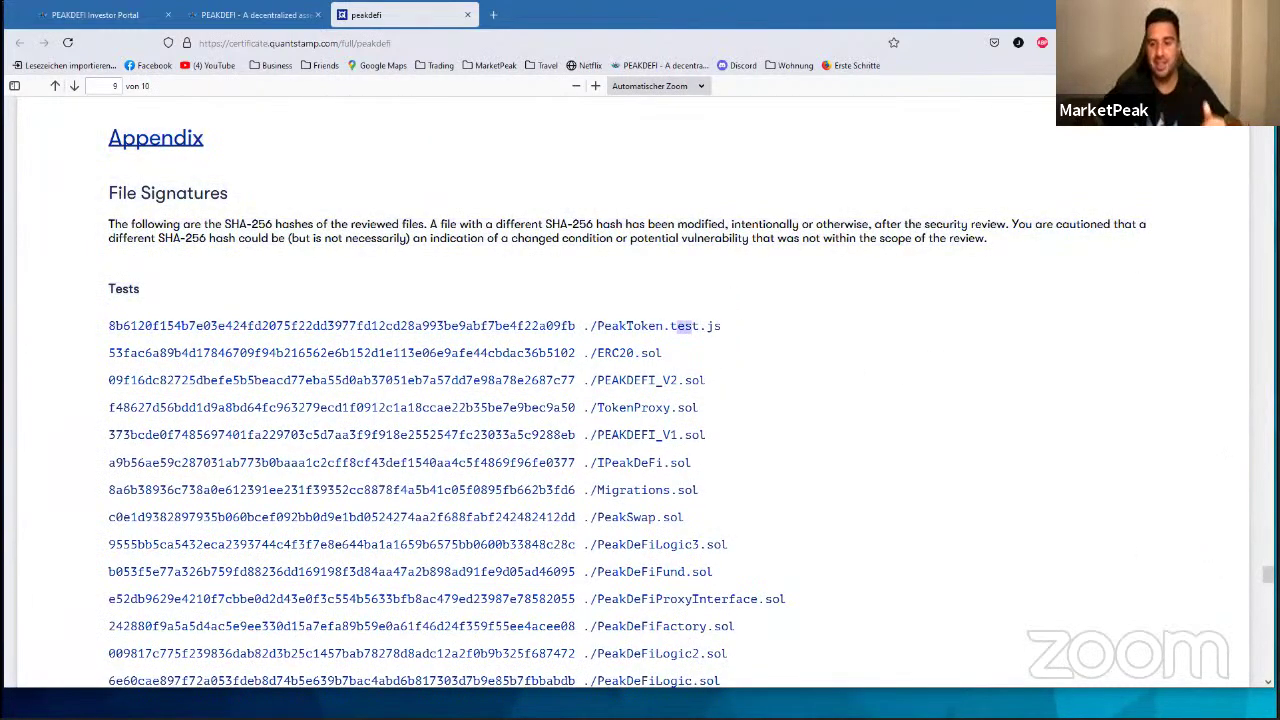
{"action": "left_click_drag", "start_coordinate": [1268, 573], "coordinate": [1234, 134]}
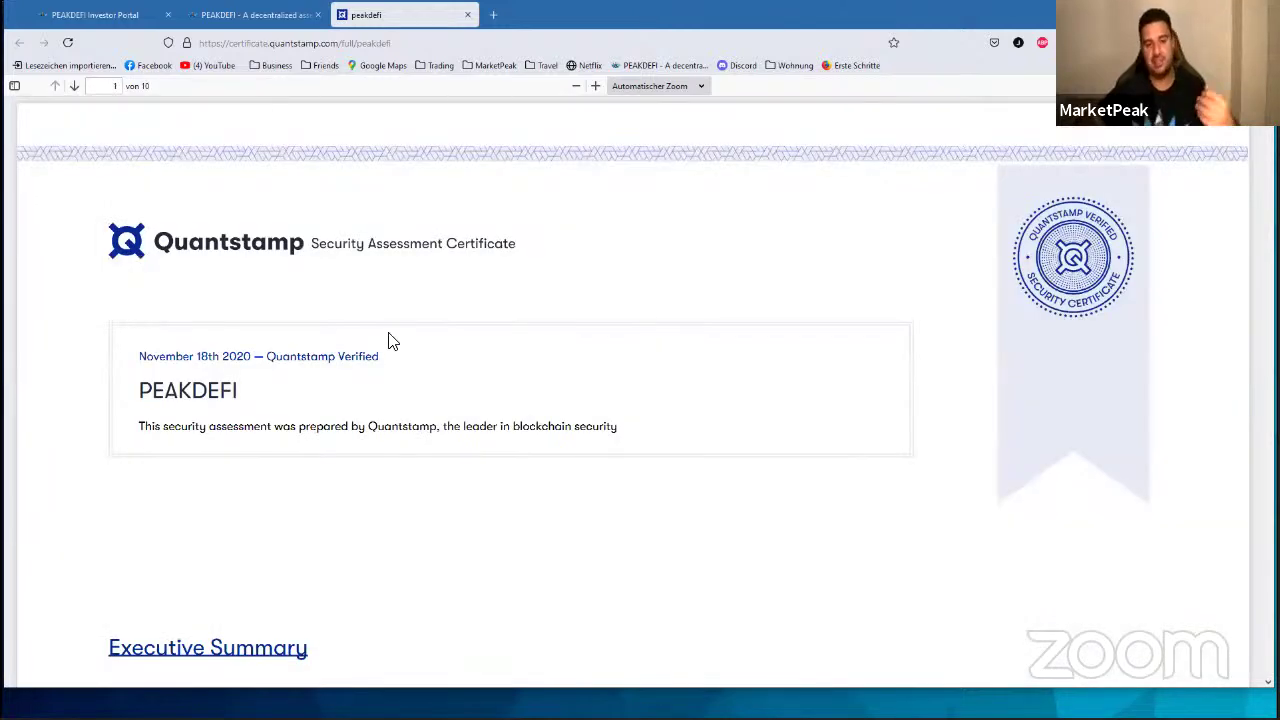
{"action": "left_click_drag", "start_coordinate": [140, 386], "coordinate": [300, 401]}
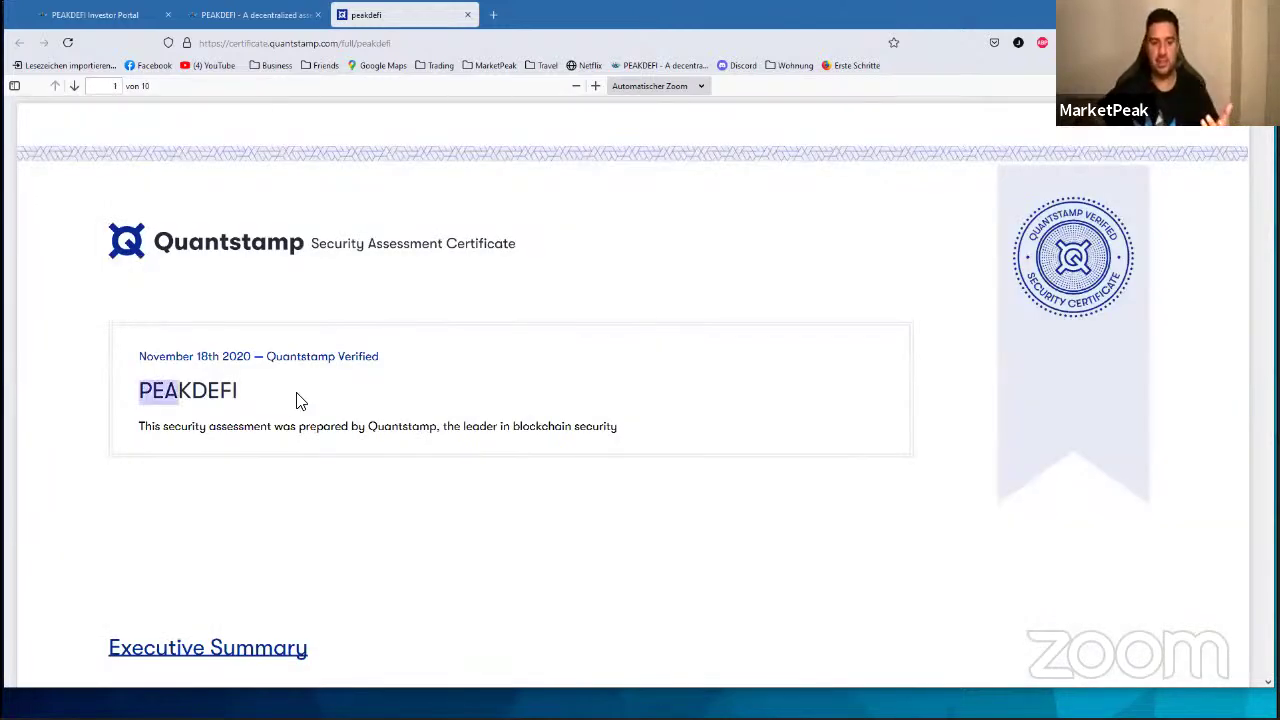
{"action": "left_click", "coordinate": [296, 402]}
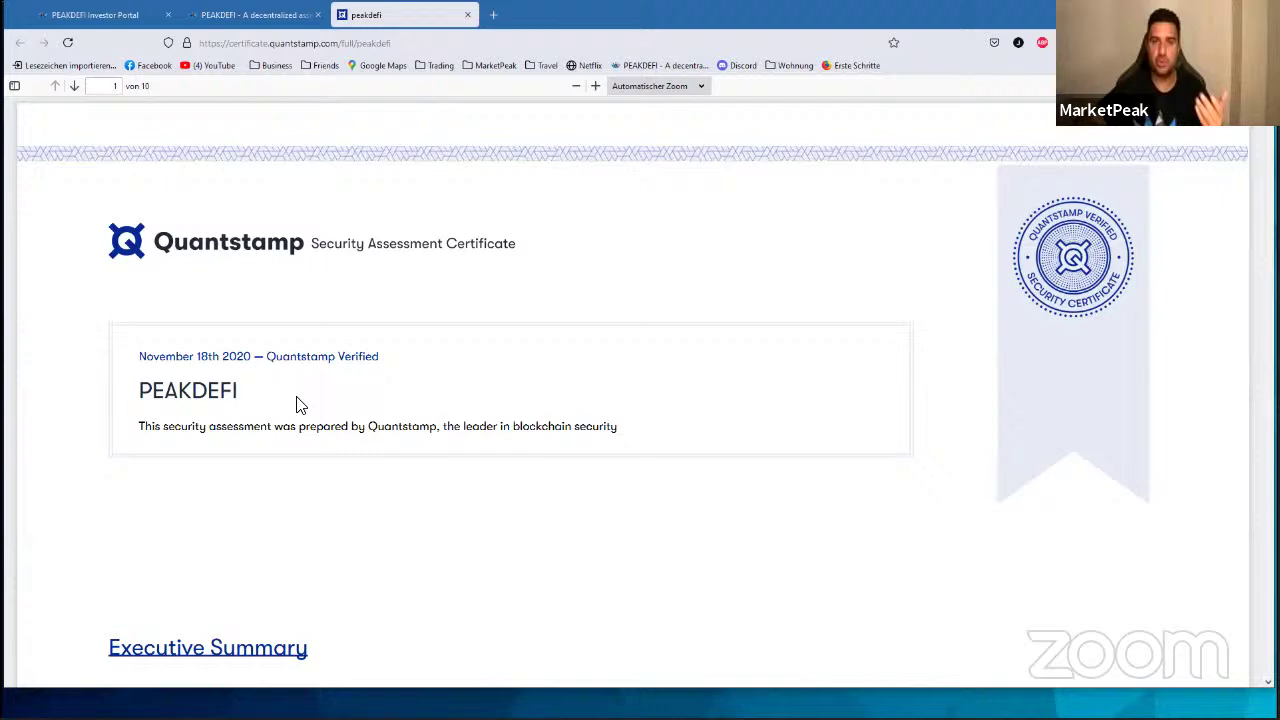
Step: Load the CoinMarketCap website in a new browser tab
{"action": "left_click", "coordinate": [503, 22]}
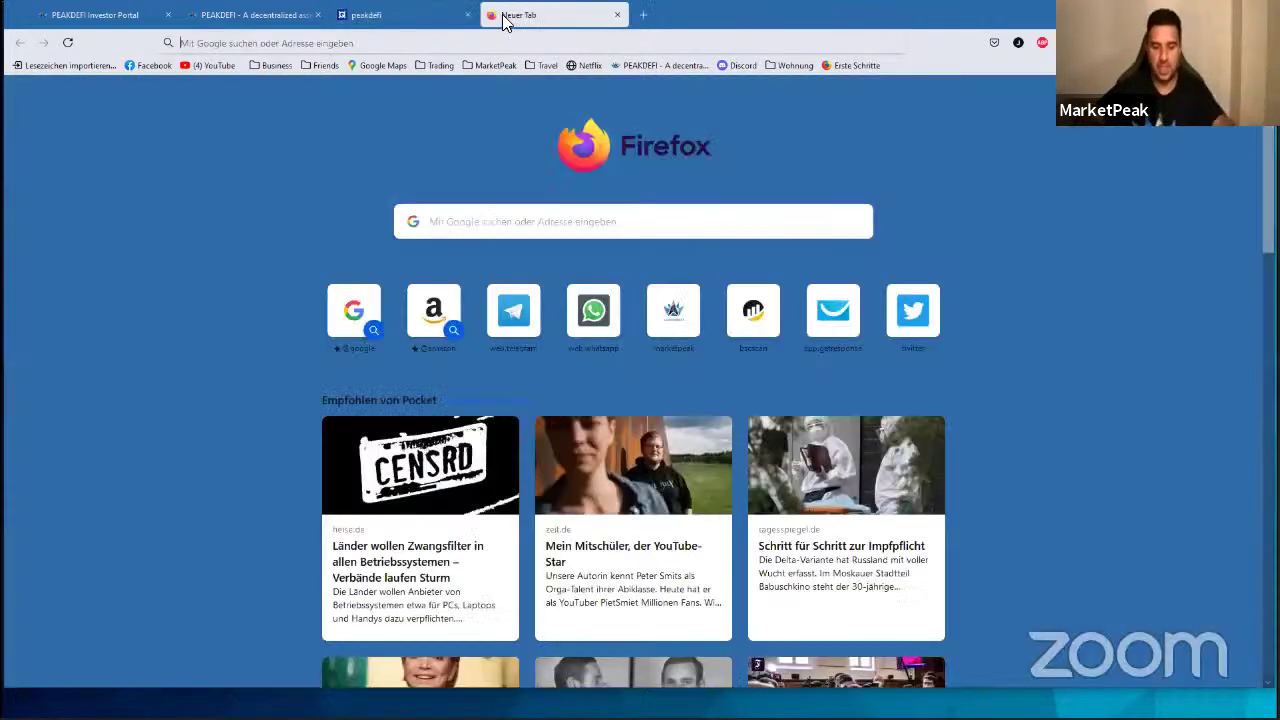
{"action": "type", "text": "coinmarketcap"}
{"action": "key", "text": "Return"}
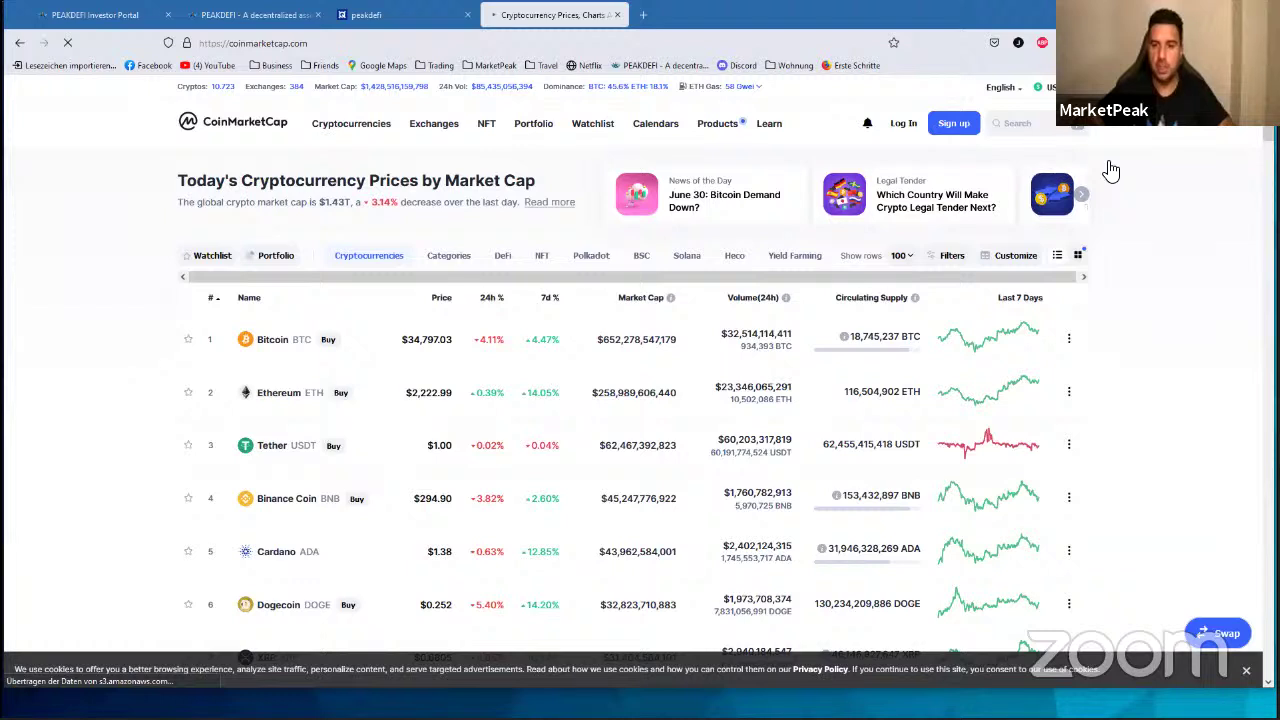
Step: Search CoinMarketCap for peakdefi and open the Quantstamp audit linked on the PEAKDEFI token page
{"action": "left_click", "coordinate": [1033, 124]}
{"action": "type", "text": "peak"}
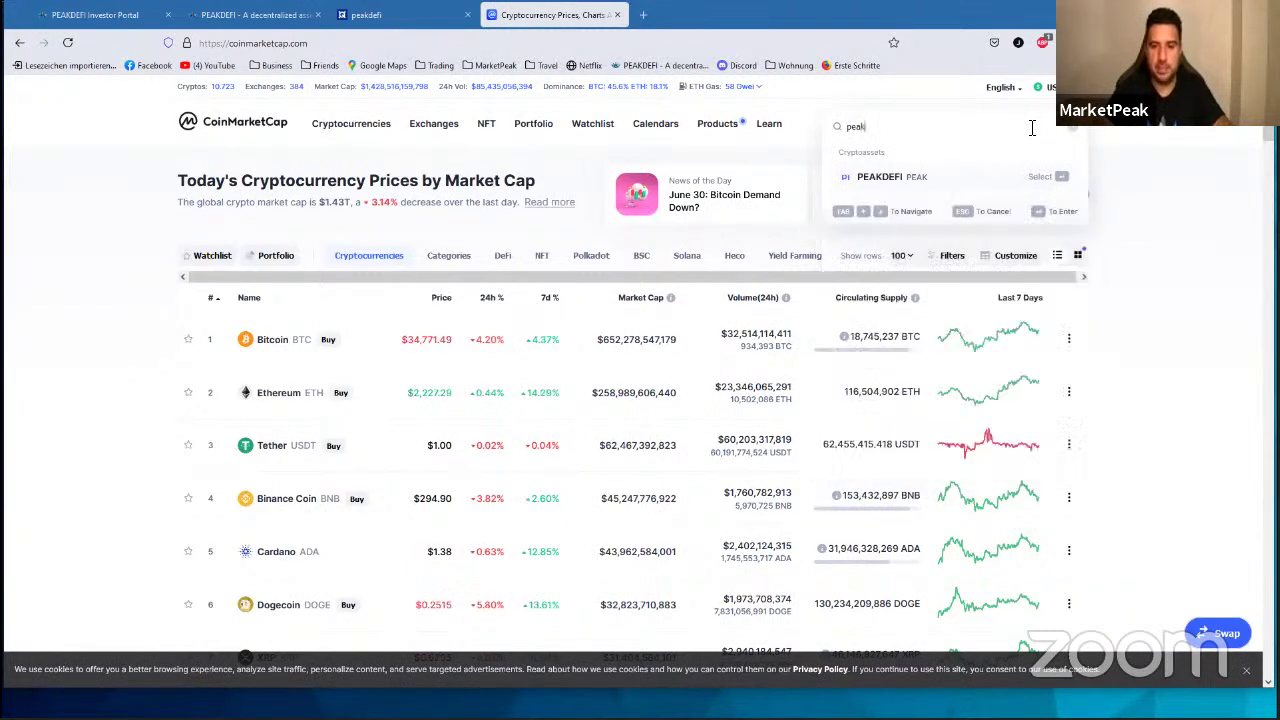
{"action": "type", "text": "defi"}
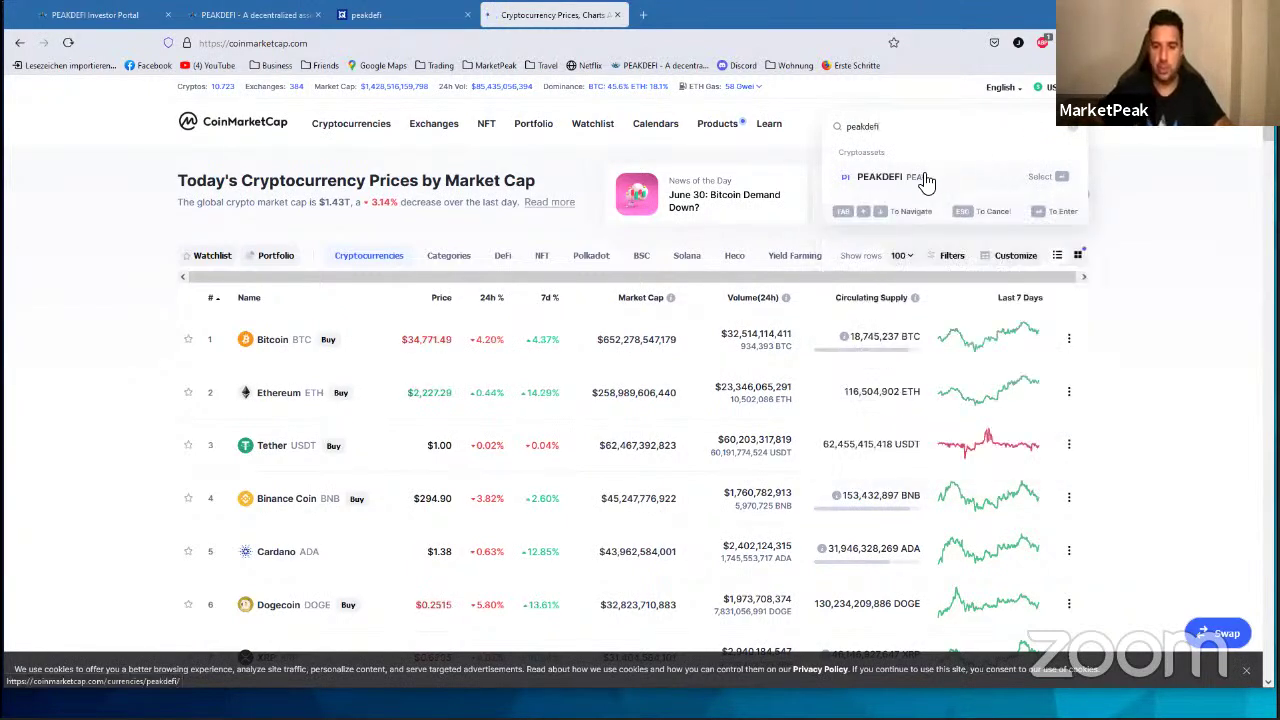
{"action": "left_click", "coordinate": [926, 180]}
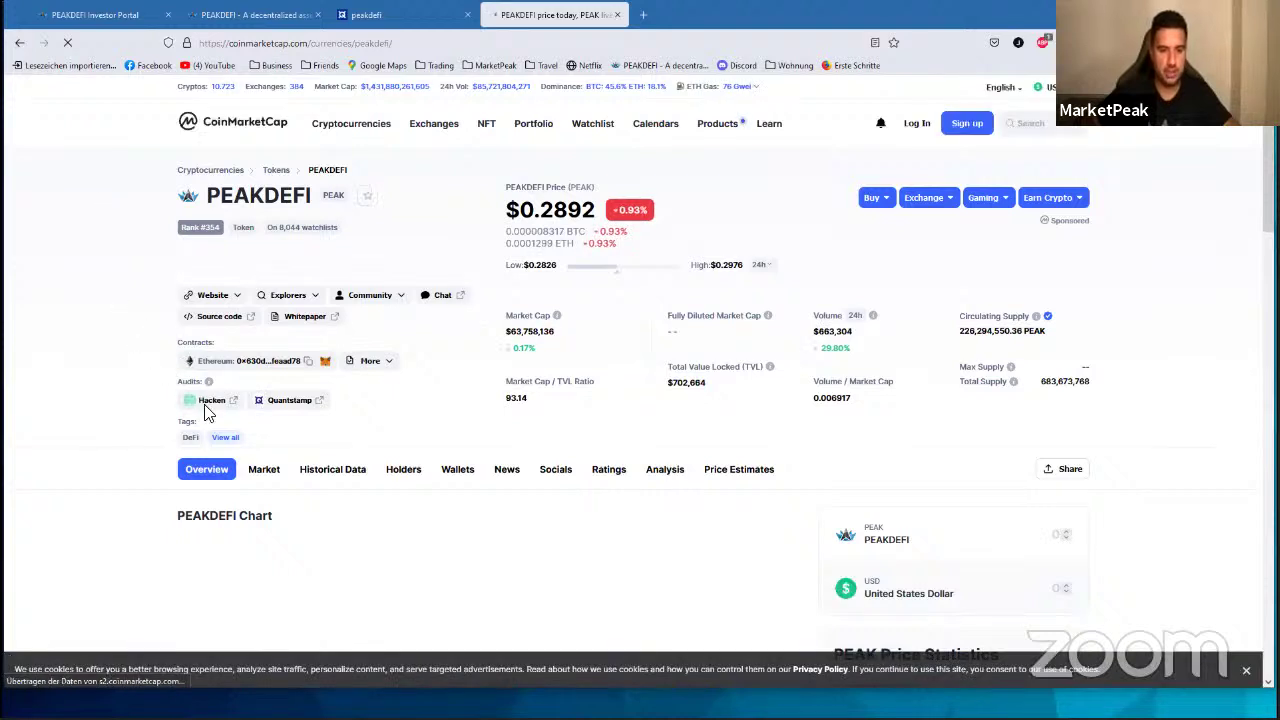
{"action": "mouse_move", "coordinate": [207, 382]}
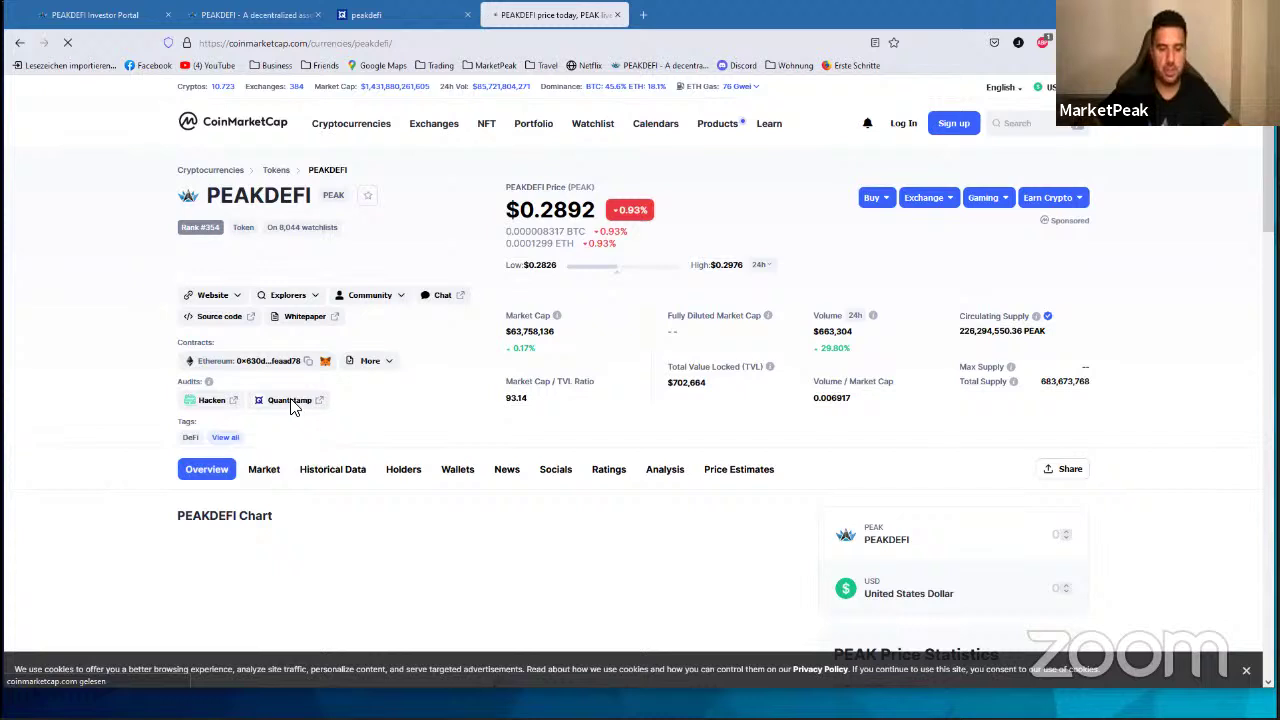
{"action": "left_click", "coordinate": [291, 402]}
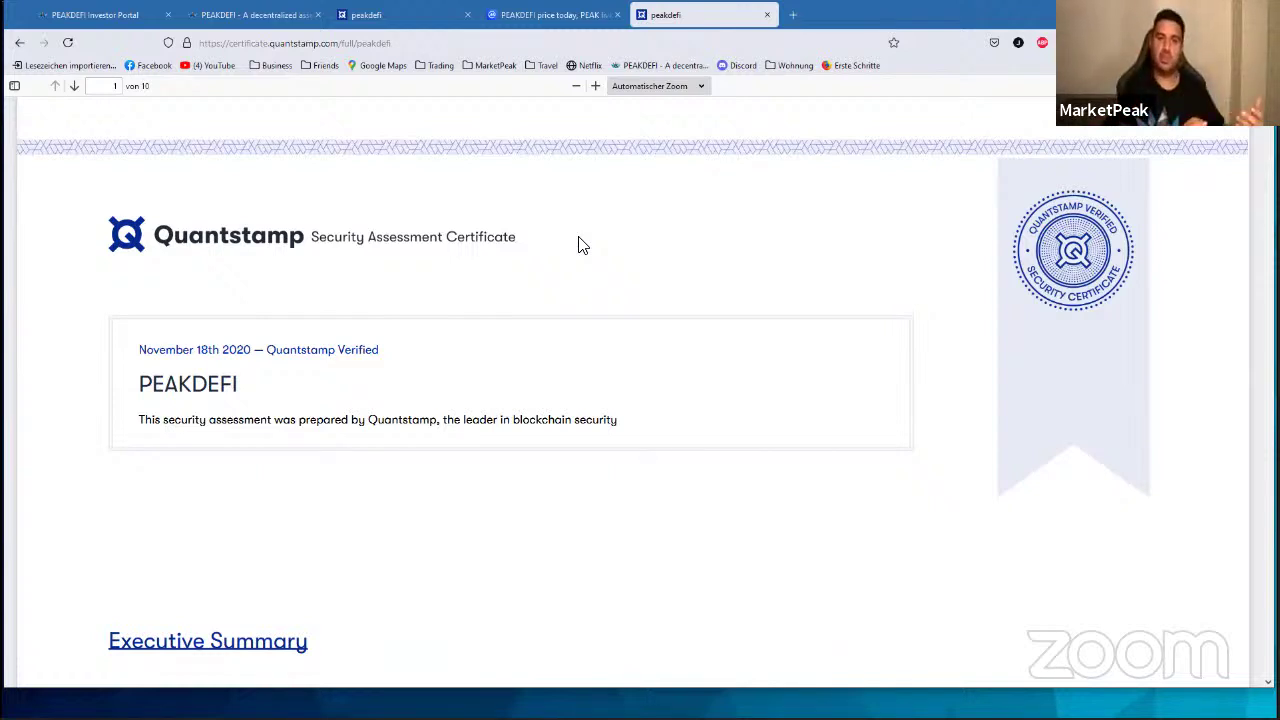
Step: Return to the PEAKDEFI Investor Portal and examine the fund's 2020 and 2021 monthly returns again
{"action": "left_click", "coordinate": [80, 20]}
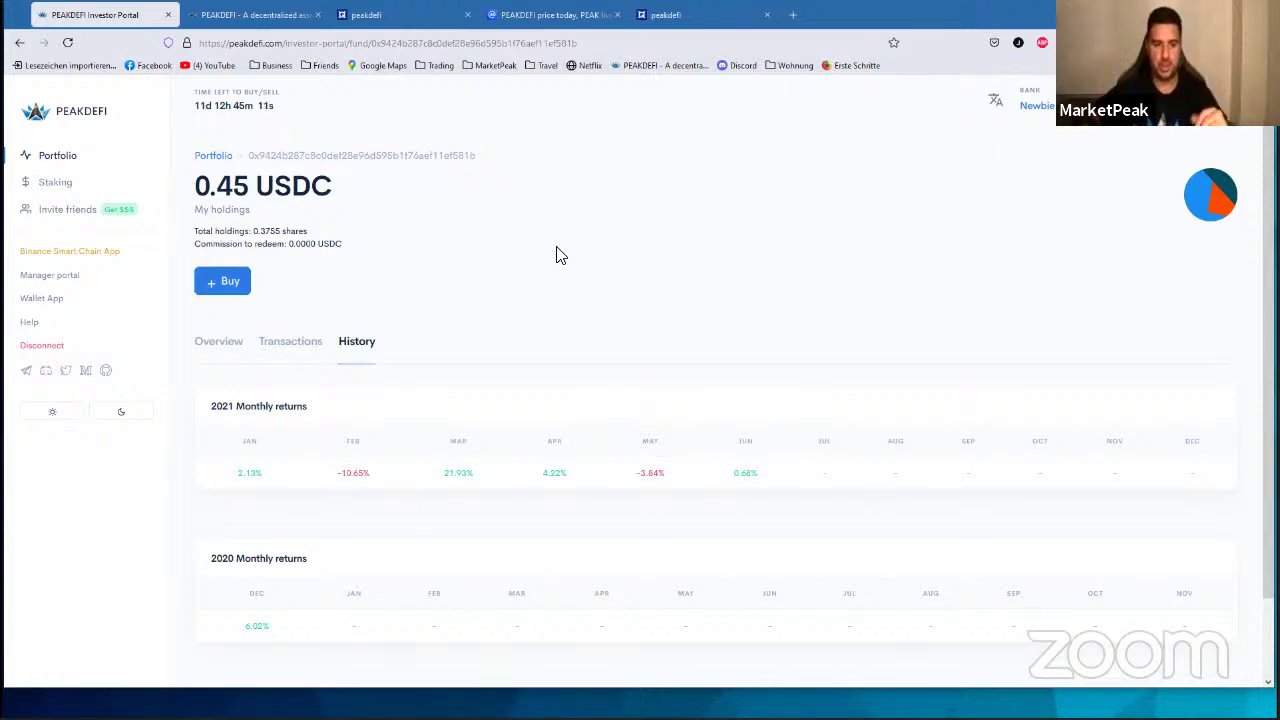
{"action": "scroll", "coordinate": [430, 340], "scroll_direction": "down", "scroll_amount": 2}
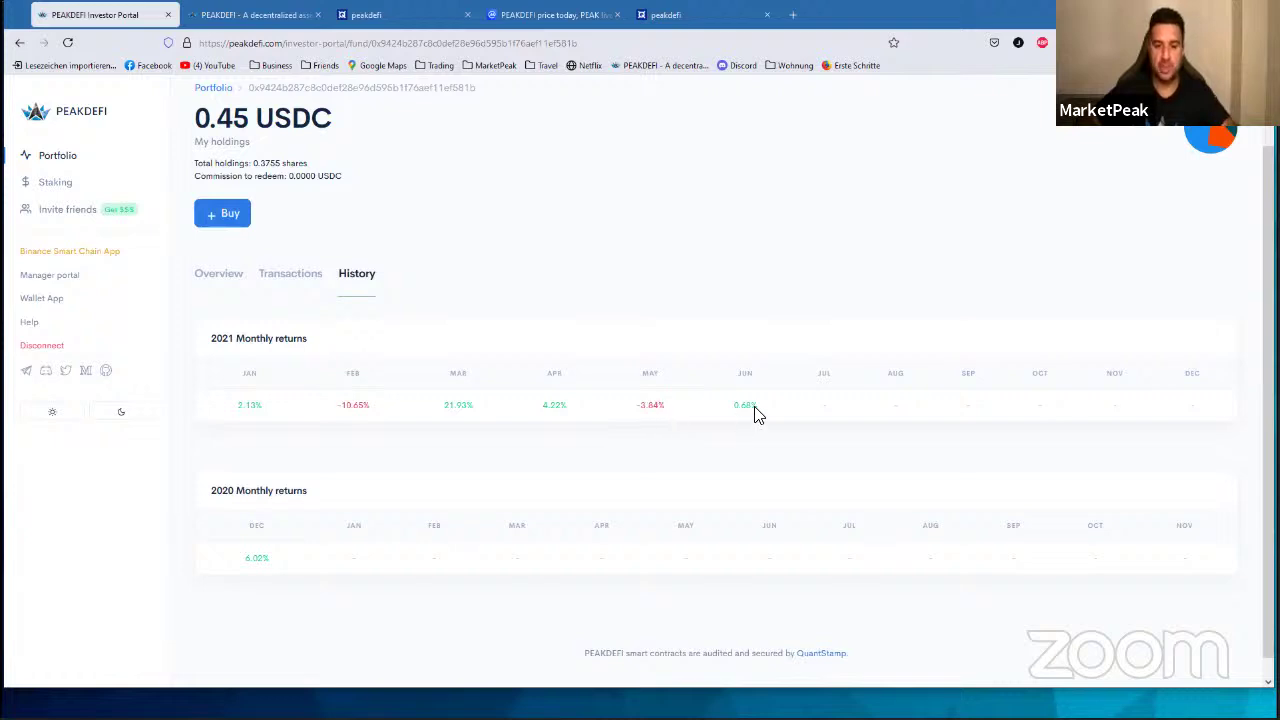
{"action": "scroll", "coordinate": [754, 411], "scroll_direction": "up", "scroll_amount": 1}
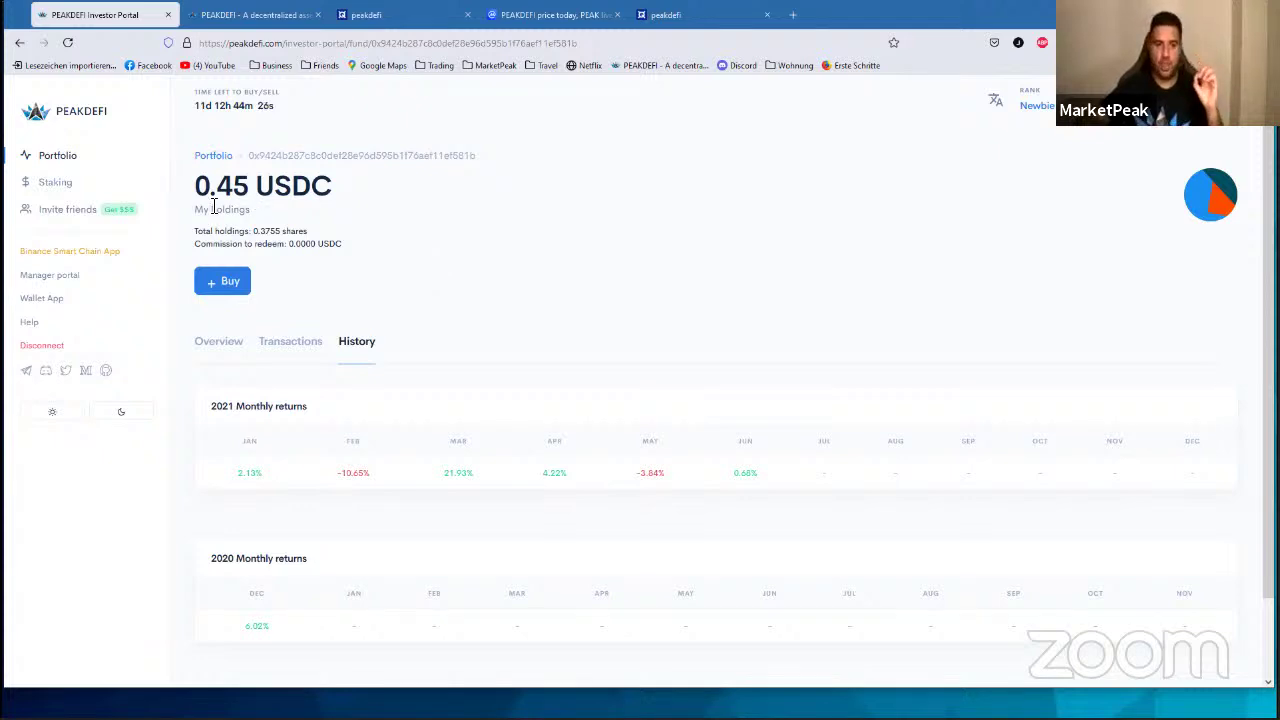
Step: Show the fund's overview and examine the share price chart, performance figures and fund details including the fees
{"action": "left_click", "coordinate": [246, 343]}
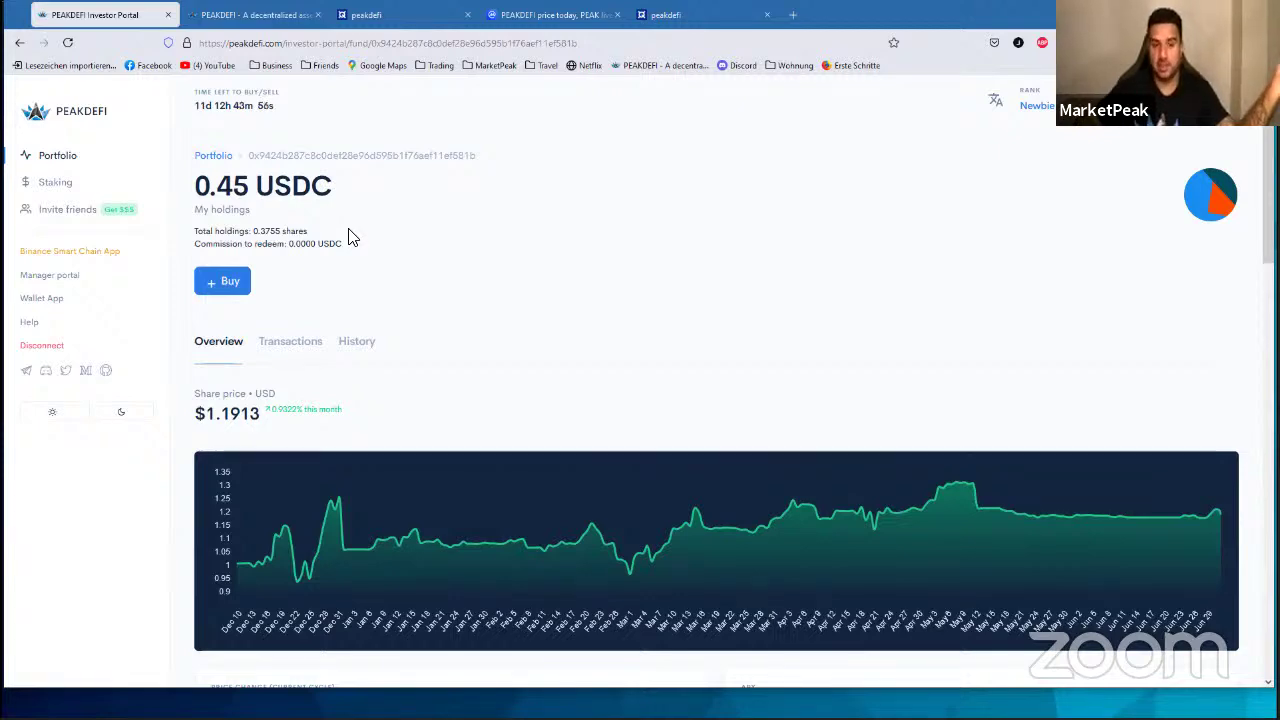
{"action": "scroll", "coordinate": [468, 279], "scroll_direction": "down", "scroll_amount": 2}
{"action": "scroll", "coordinate": [488, 265], "scroll_direction": "down", "scroll_amount": 2}
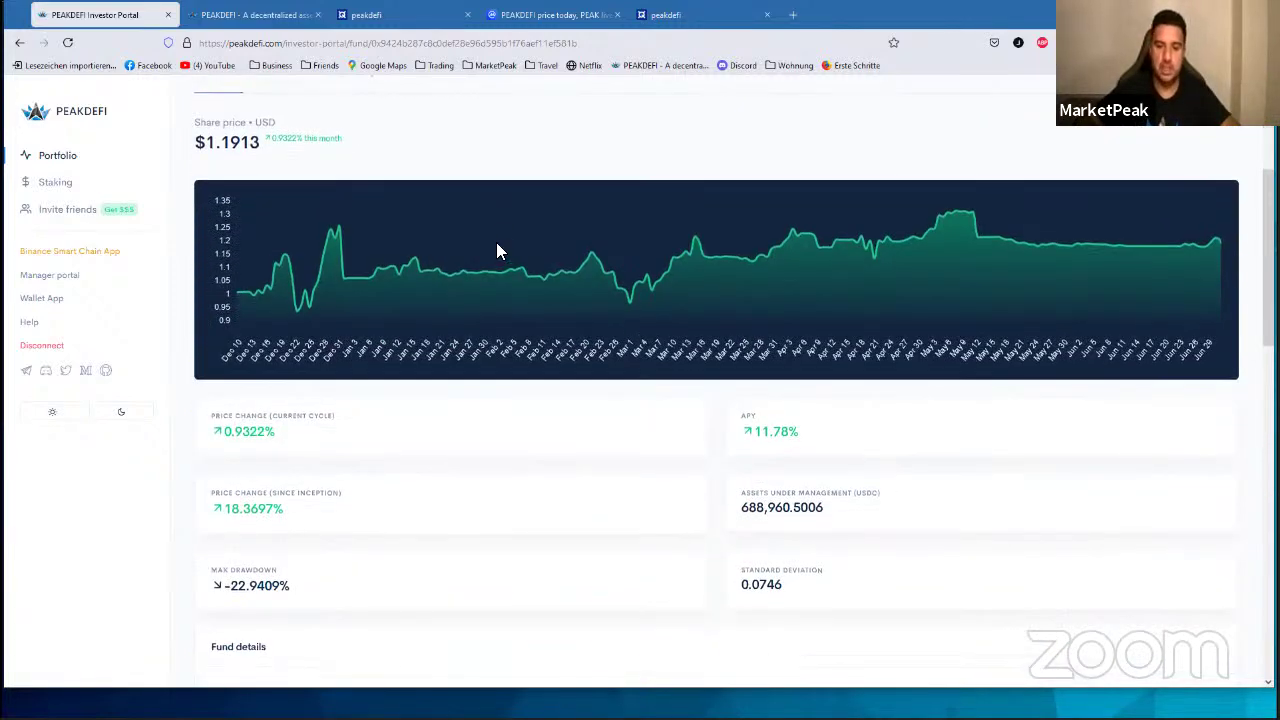
{"action": "scroll", "coordinate": [680, 300], "scroll_direction": "down", "scroll_amount": 2}
{"action": "scroll", "coordinate": [640, 330], "scroll_direction": "down", "scroll_amount": 2}
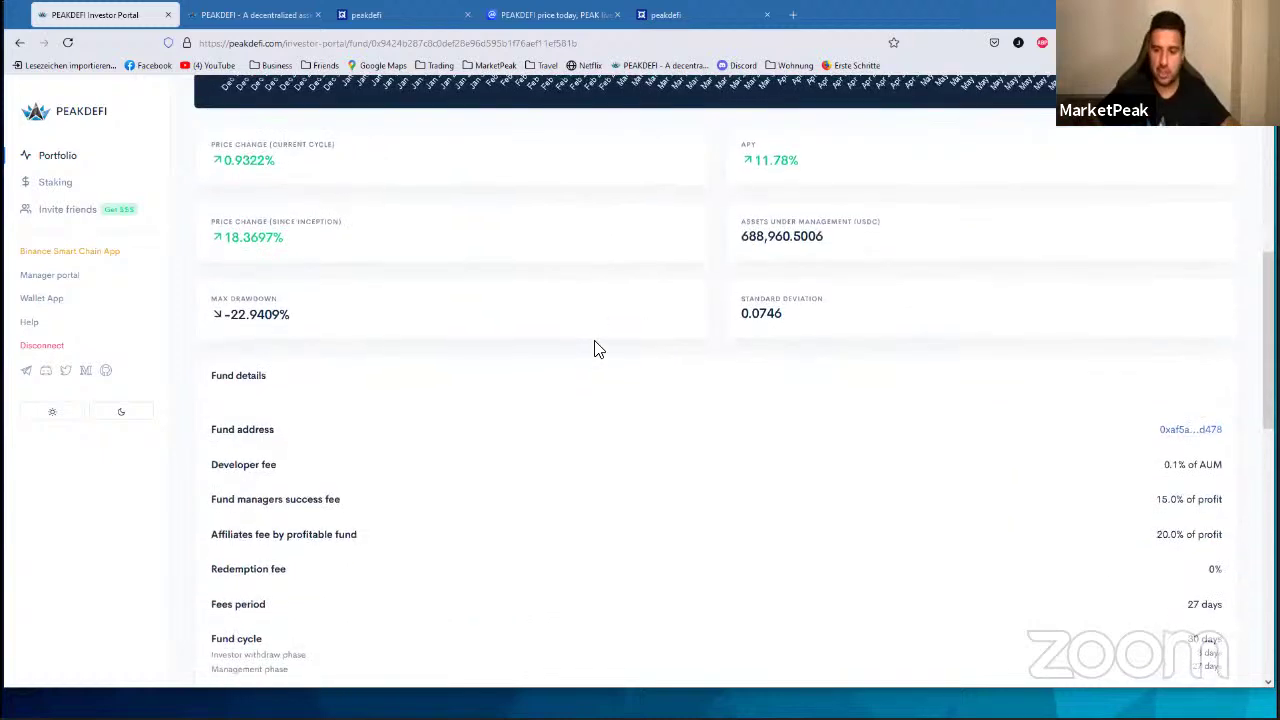
{"action": "scroll", "coordinate": [491, 357], "scroll_direction": "down", "scroll_amount": 1}
Step: Open the fund address on Etherscan and examine the contract's latest ERC-20 token transfers
{"action": "left_click", "coordinate": [1207, 370]}
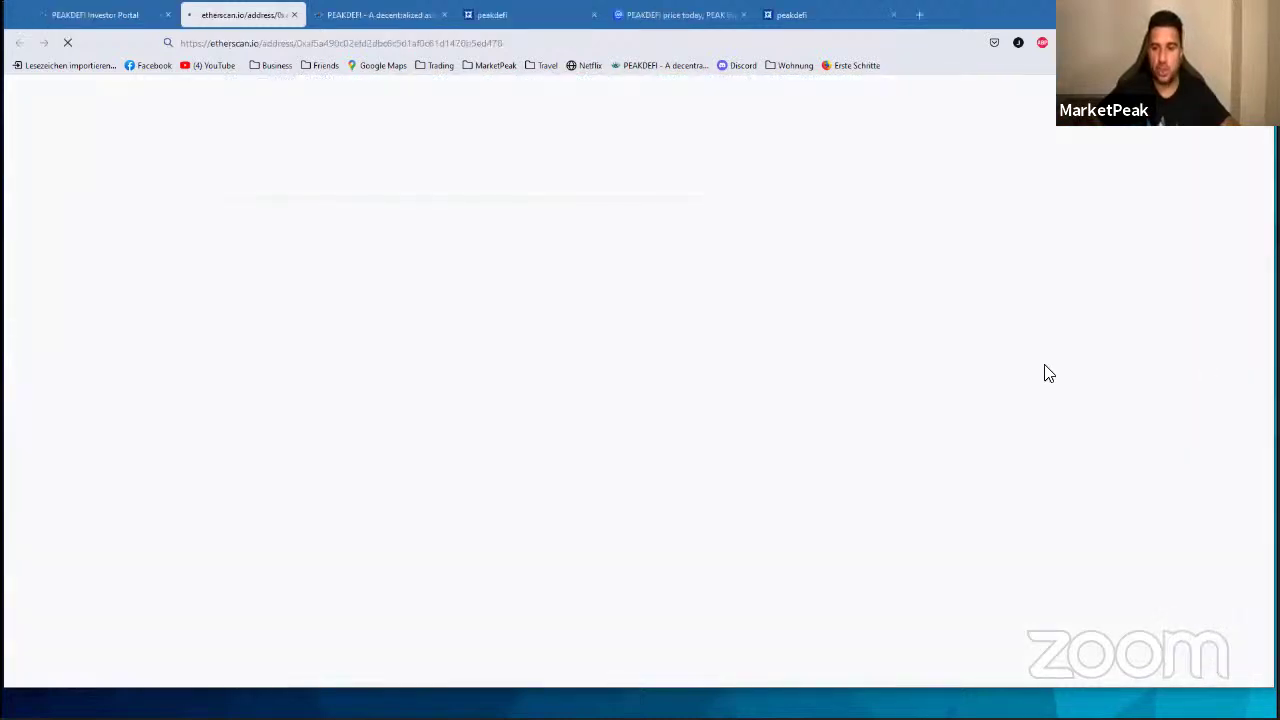
{"action": "left_click", "coordinate": [103, 14]}
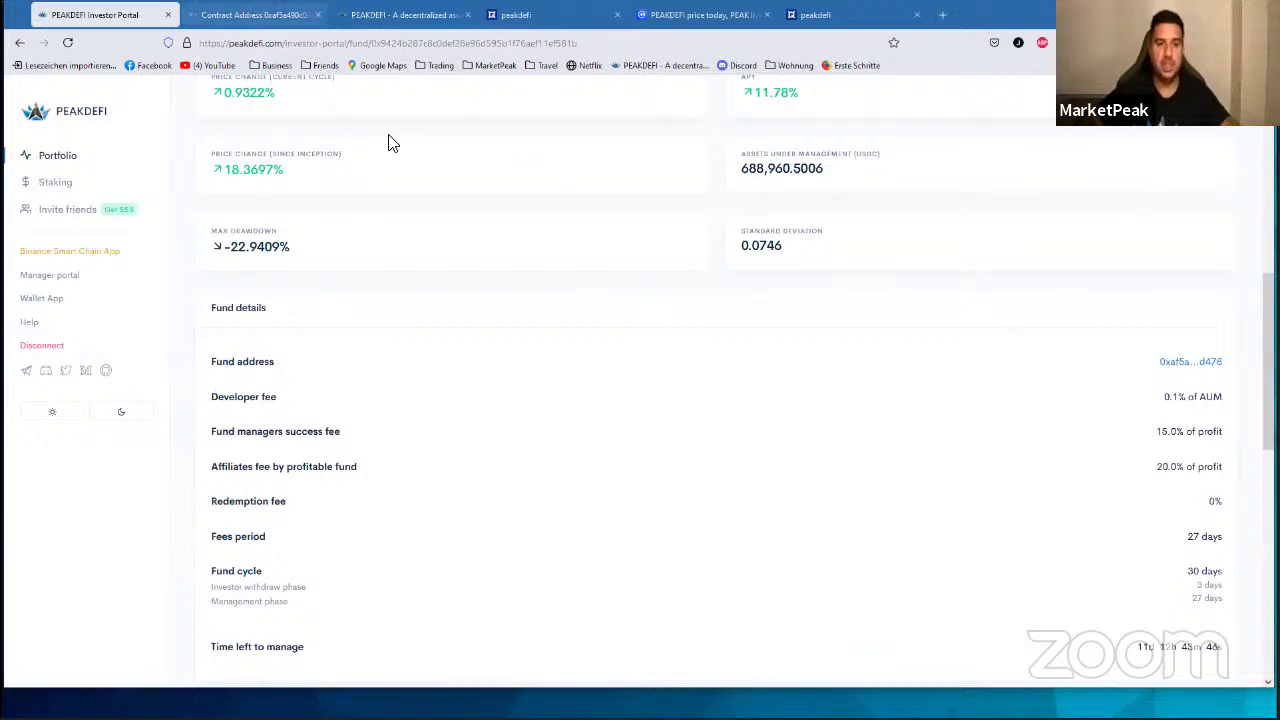
{"action": "key", "text": "ctrl+Tab"}
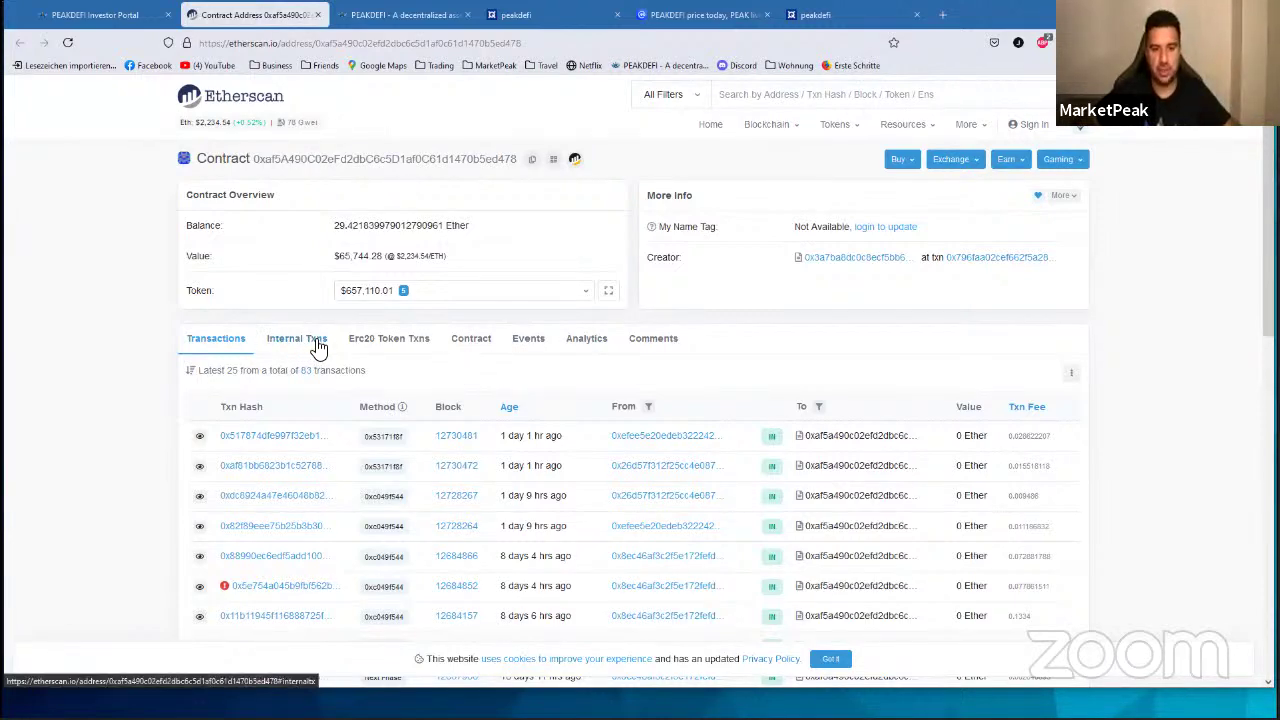
{"action": "left_click", "coordinate": [385, 340]}
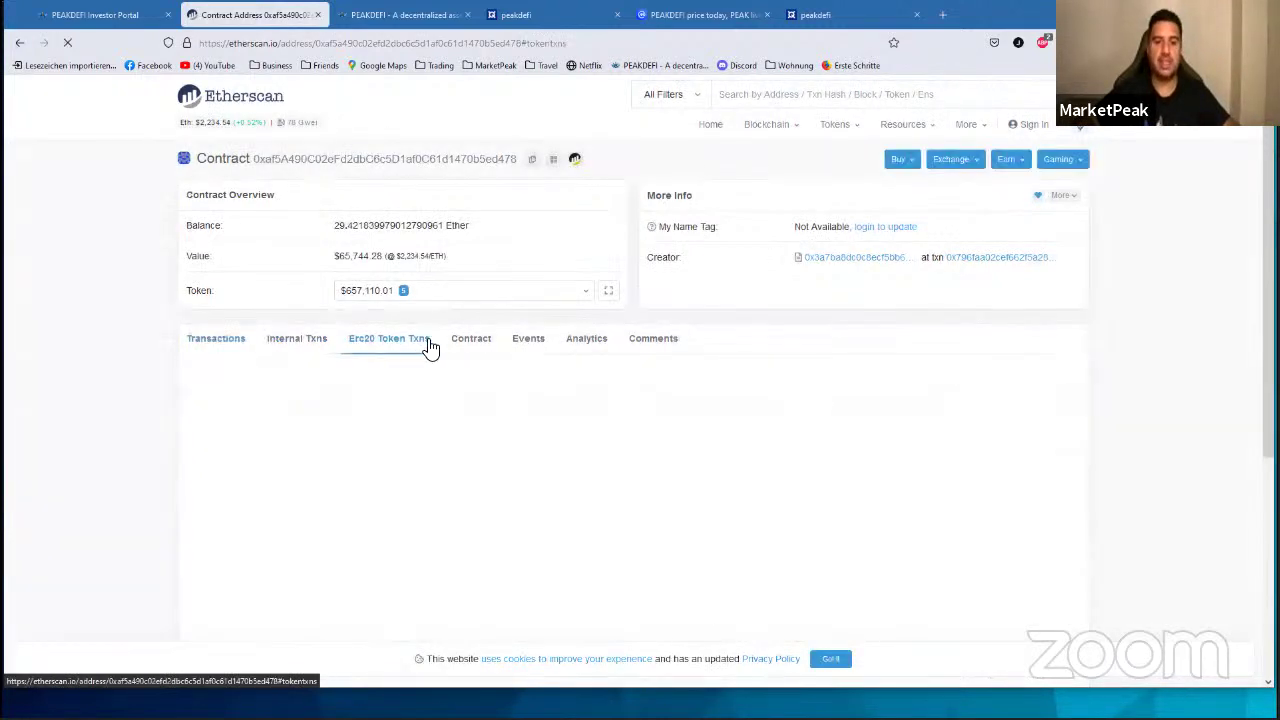
{"action": "scroll", "coordinate": [836, 318], "scroll_direction": "down", "scroll_amount": 1}
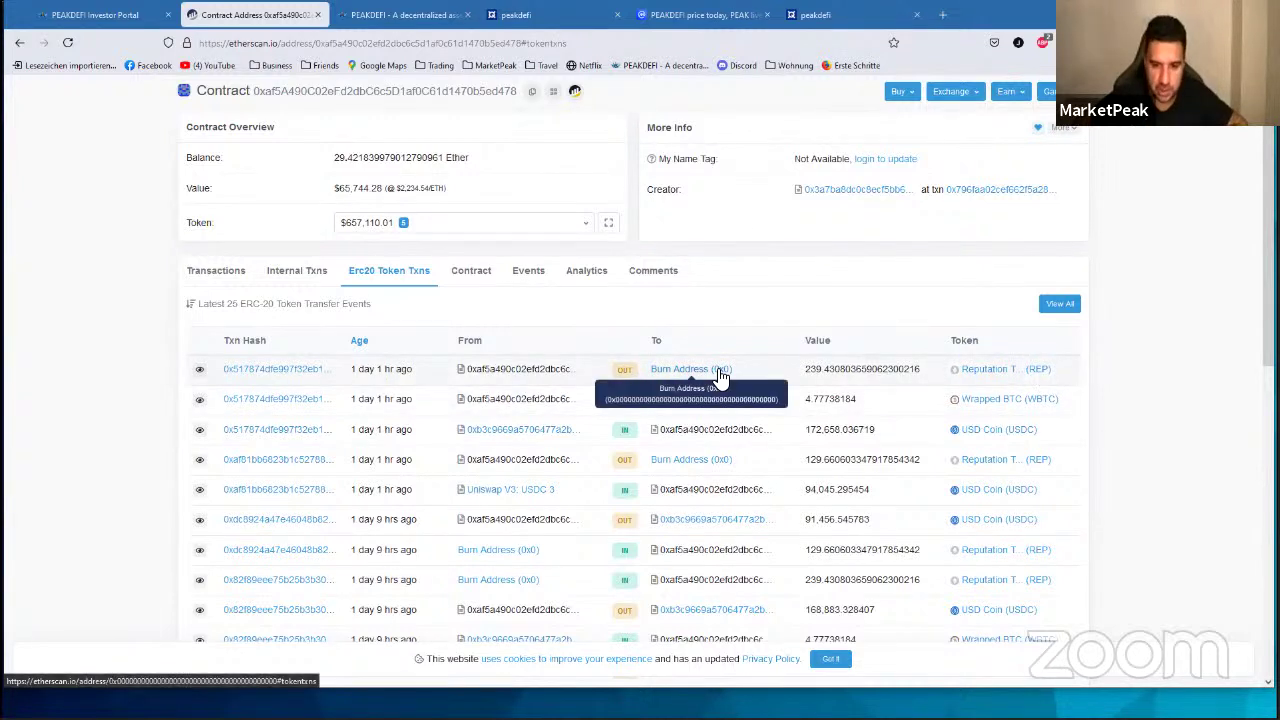
{"action": "scroll", "coordinate": [791, 300], "scroll_direction": "down", "scroll_amount": 2}
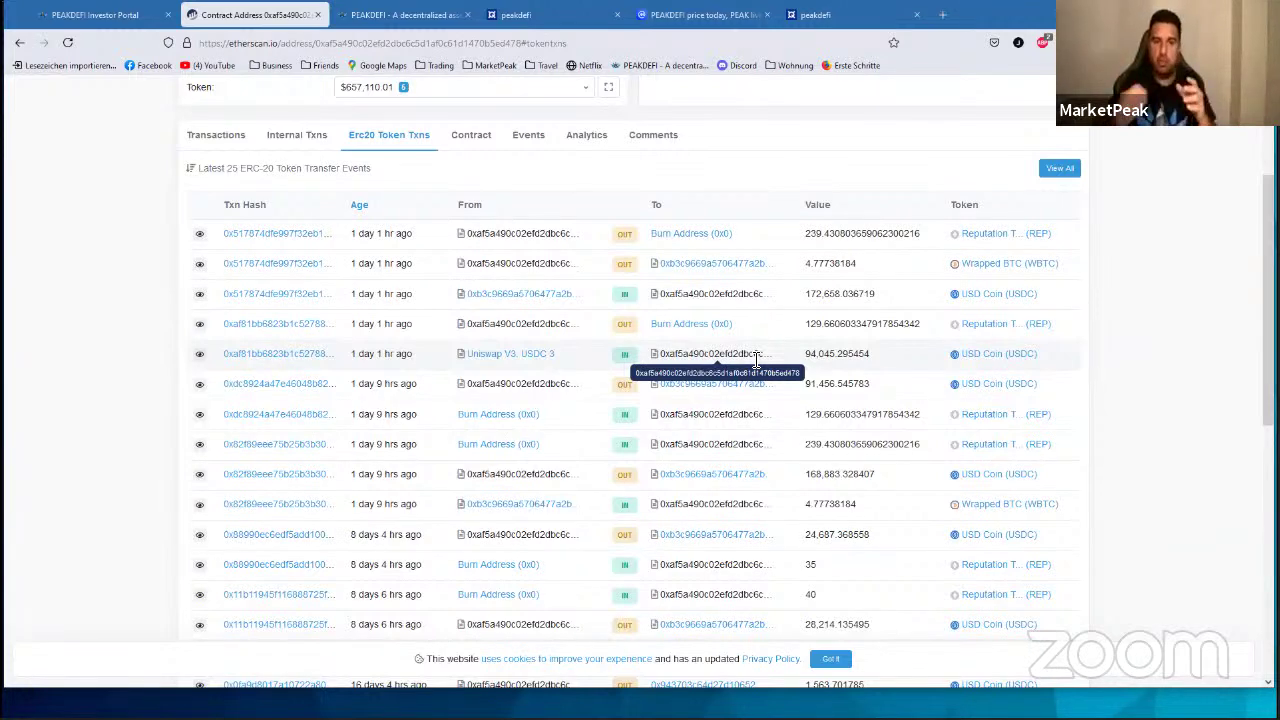
Step: Return to the PEAKDEFI Investor Portal and examine the fund's share price chart on the overview
{"action": "left_click", "coordinate": [71, 16]}
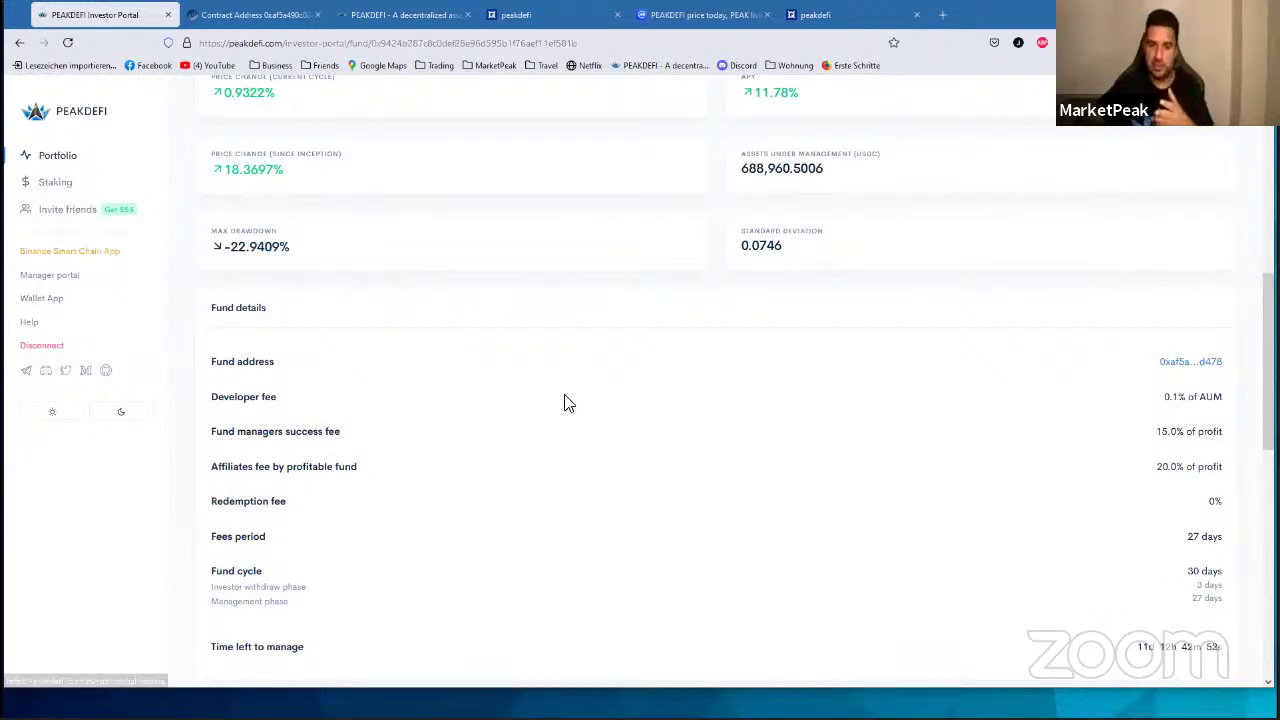
{"action": "scroll", "coordinate": [208, 114], "scroll_direction": "up", "scroll_amount": 5}
{"action": "scroll", "coordinate": [202, 290], "scroll_direction": "up", "scroll_amount": 1}
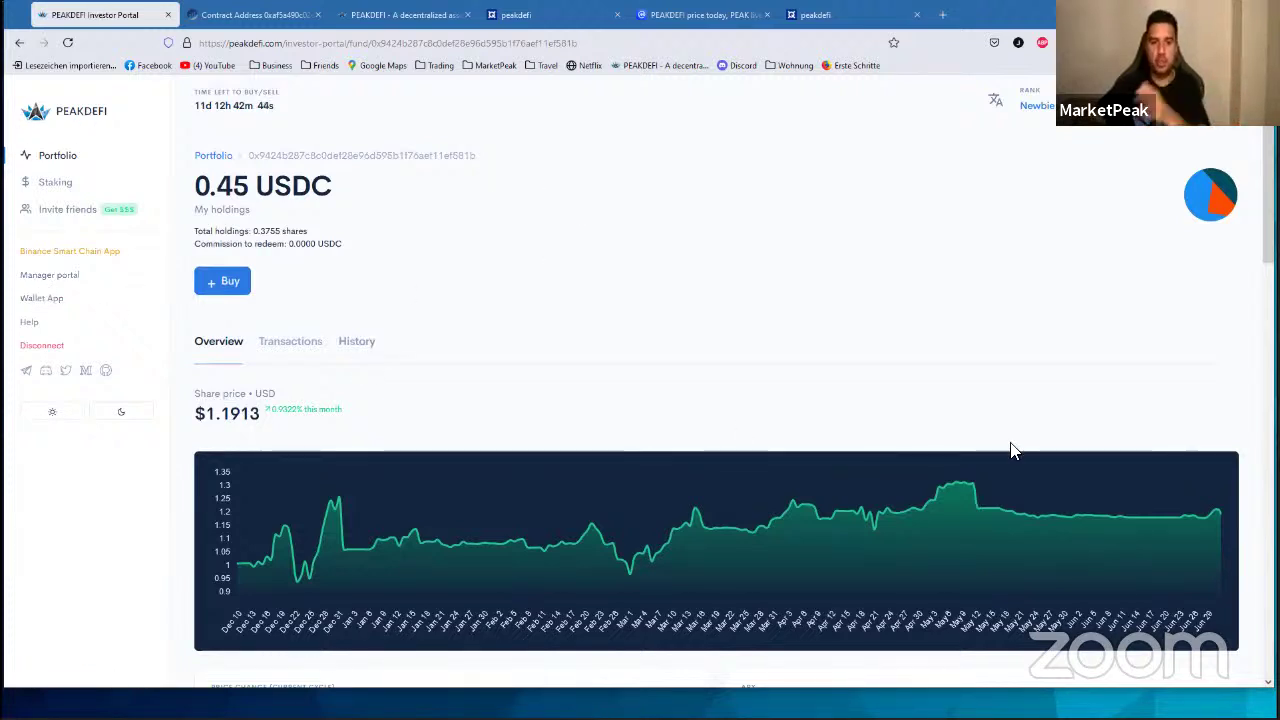
Step: Switch back to Etherscan and review the fund contract's ERC-20 token transfers, including the Reputation Token burns, and its contract overview
{"action": "left_click", "coordinate": [268, 16]}
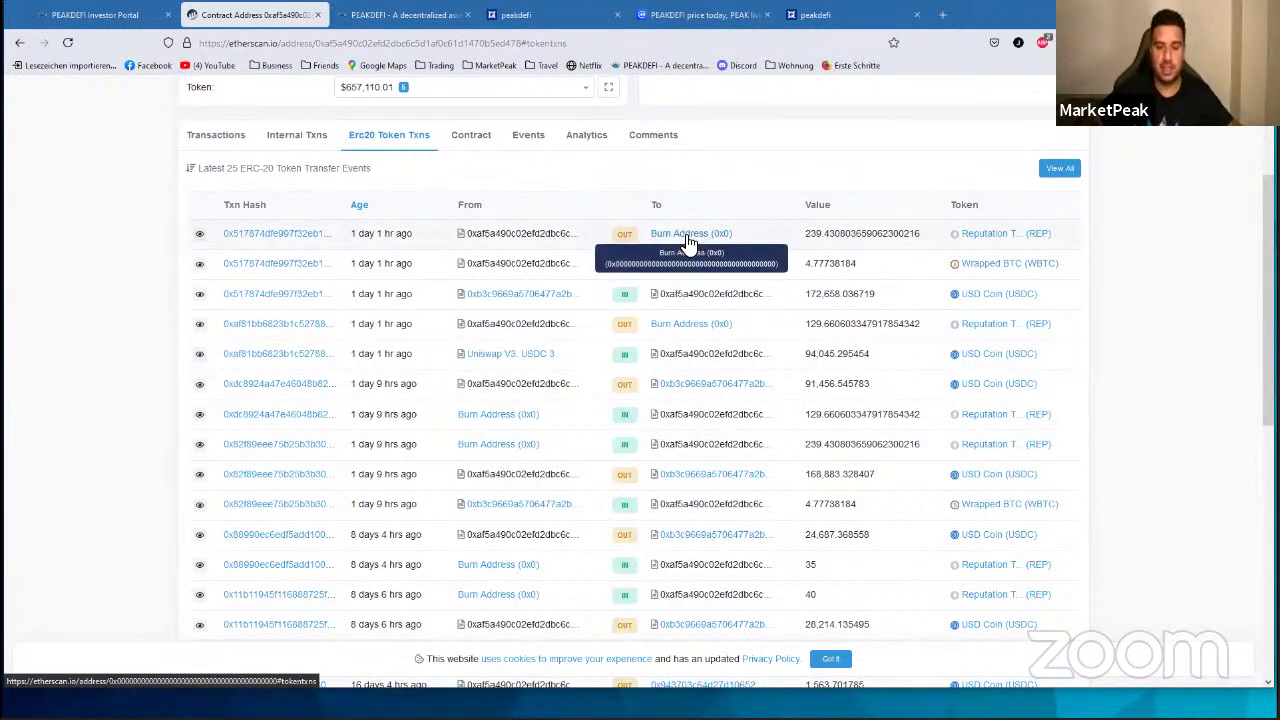
{"action": "scroll", "coordinate": [785, 296], "scroll_direction": "down", "scroll_amount": 3}
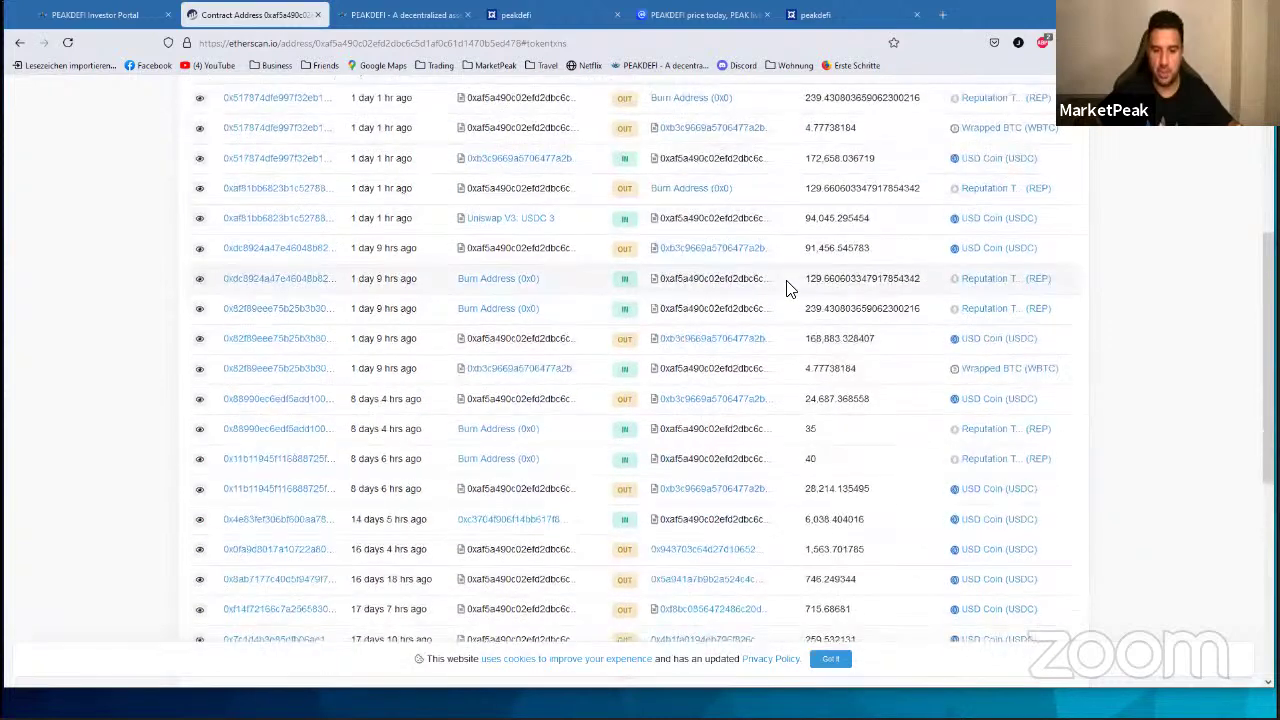
{"action": "scroll", "coordinate": [787, 289], "scroll_direction": "down", "scroll_amount": 1}
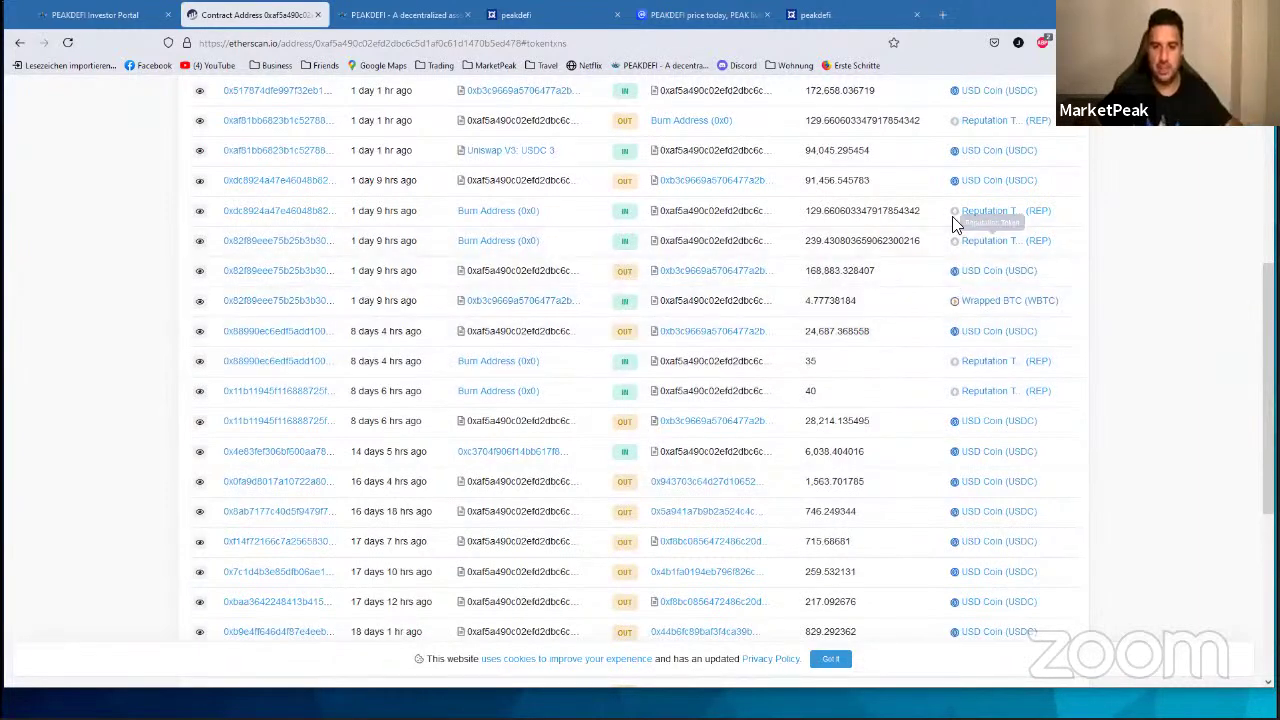
{"action": "scroll", "coordinate": [780, 233], "scroll_direction": "up", "scroll_amount": 3}
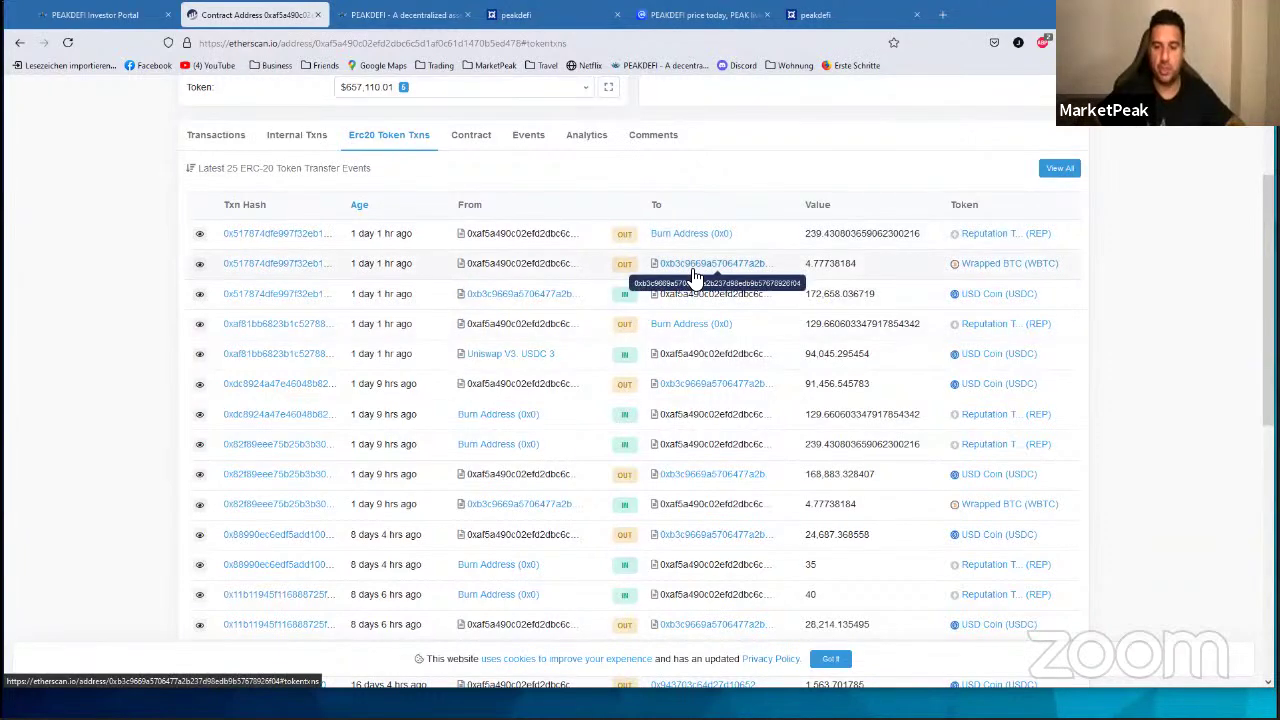
{"action": "scroll", "coordinate": [342, 298], "scroll_direction": "up", "scroll_amount": 1}
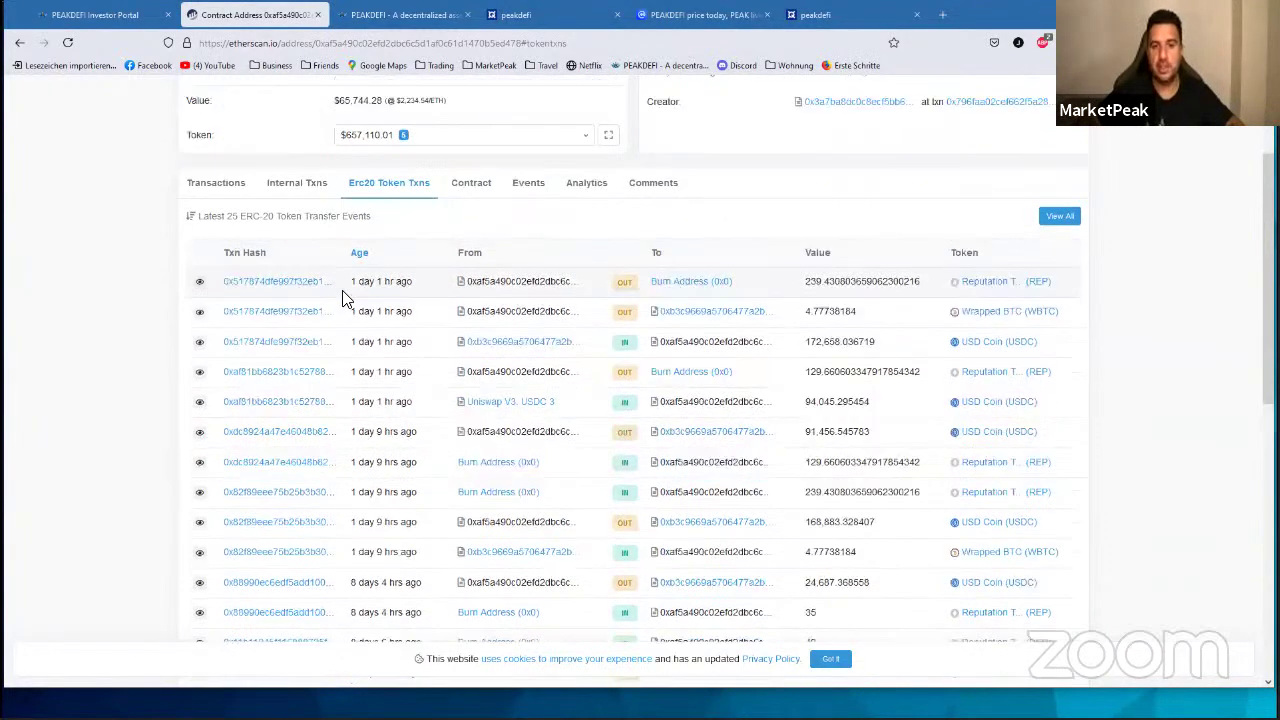
{"action": "scroll", "coordinate": [340, 292], "scroll_direction": "up", "scroll_amount": 3}
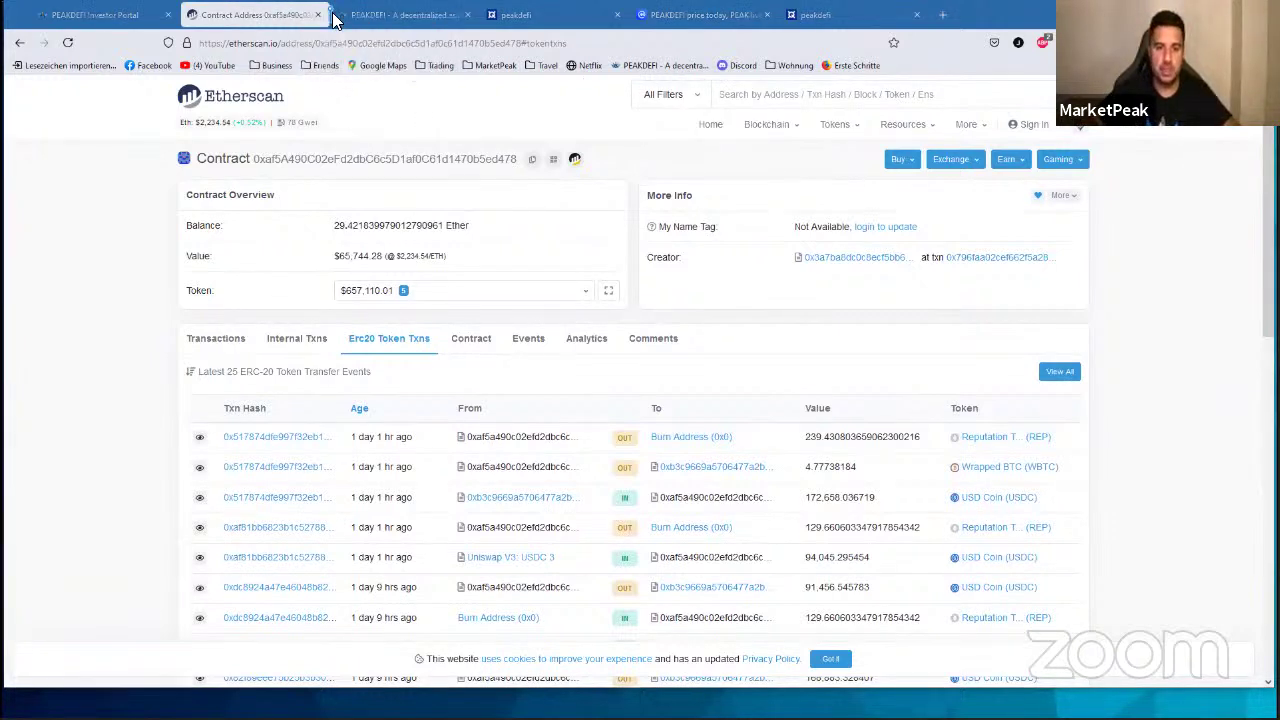
Step: Open the PEAKDEFI website at peakdefi.com in a new browser tab
{"action": "left_click", "coordinate": [400, 15]}
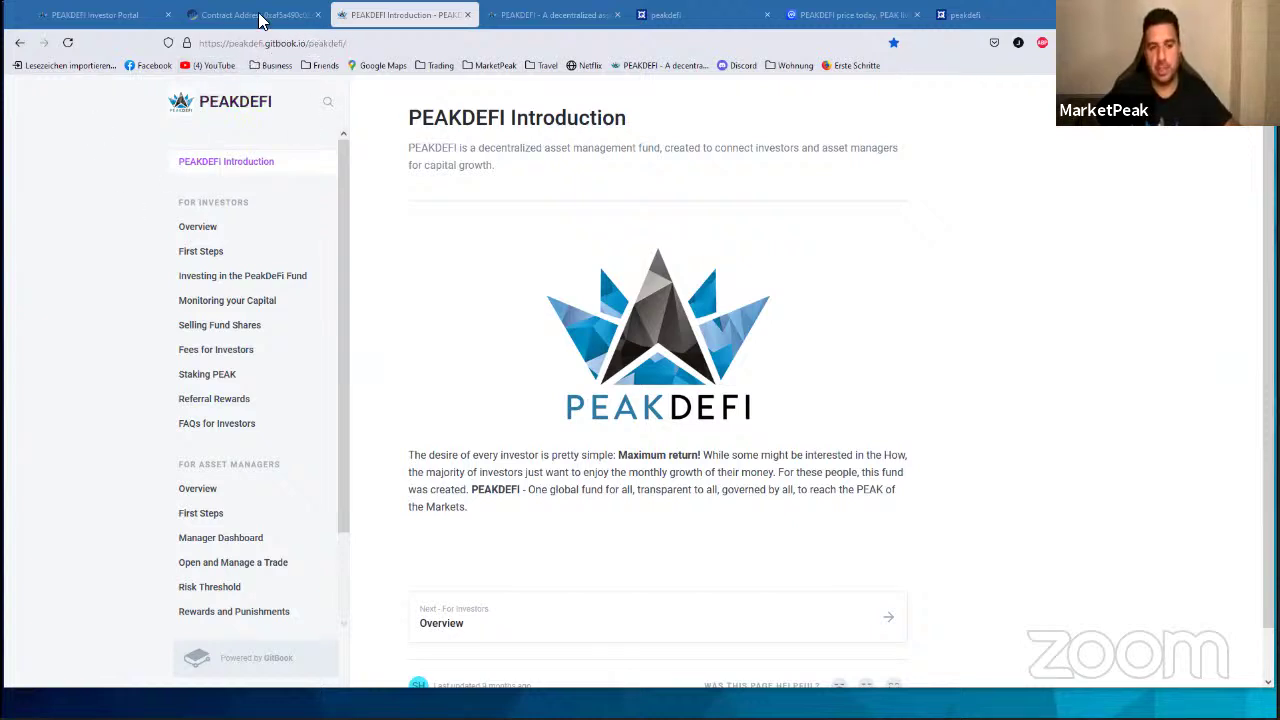
{"action": "left_click", "coordinate": [112, 14]}
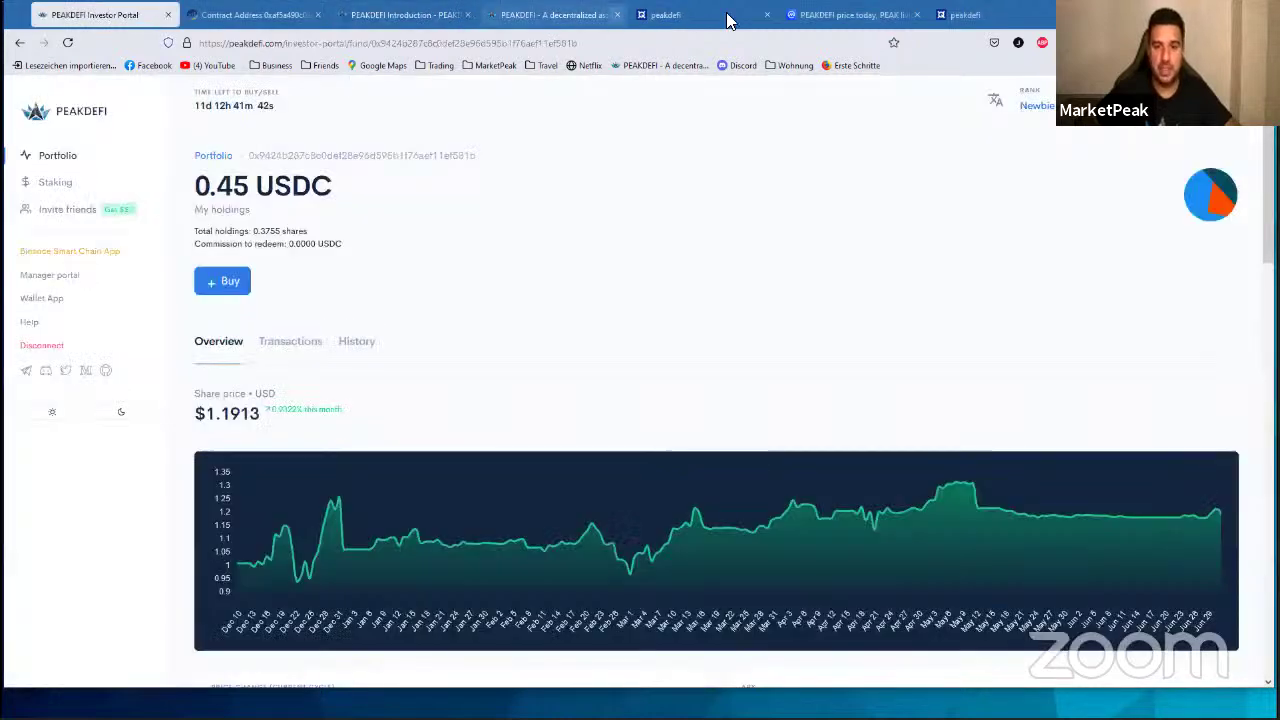
{"action": "key", "text": "ctrl+t"}
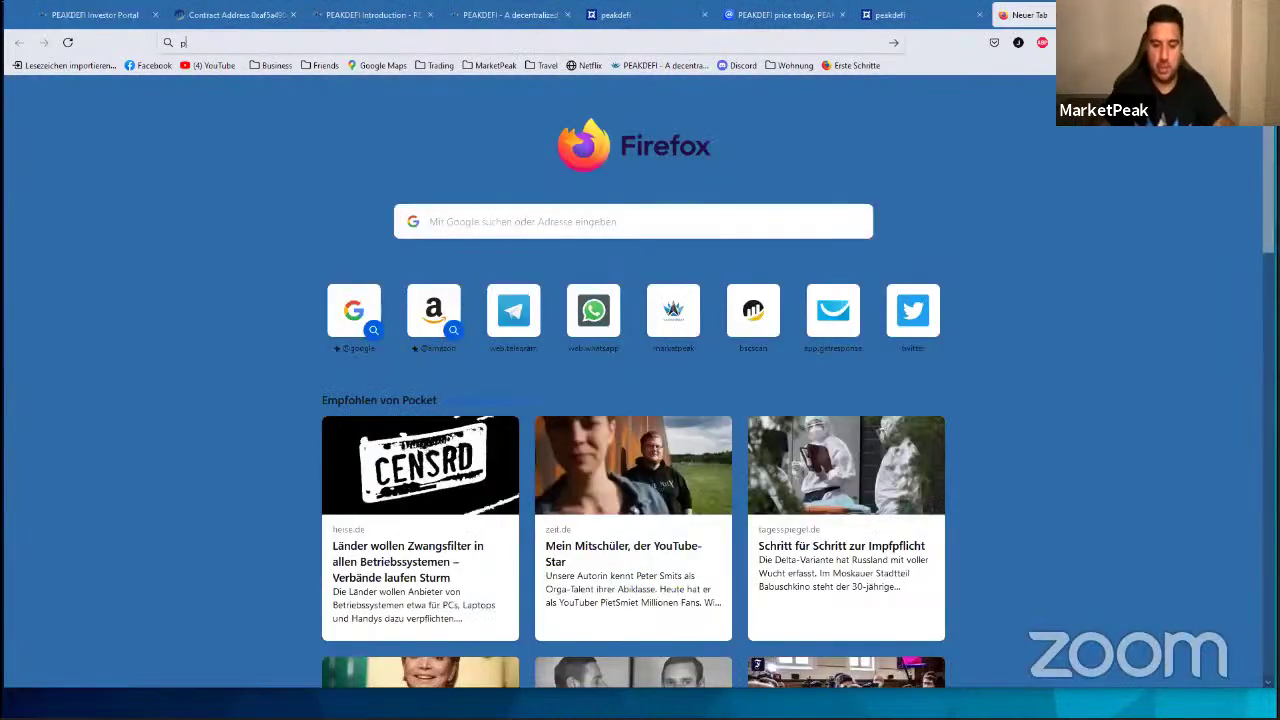
{"action": "type", "text": "peakdefi"}
{"action": "key", "text": "Return"}
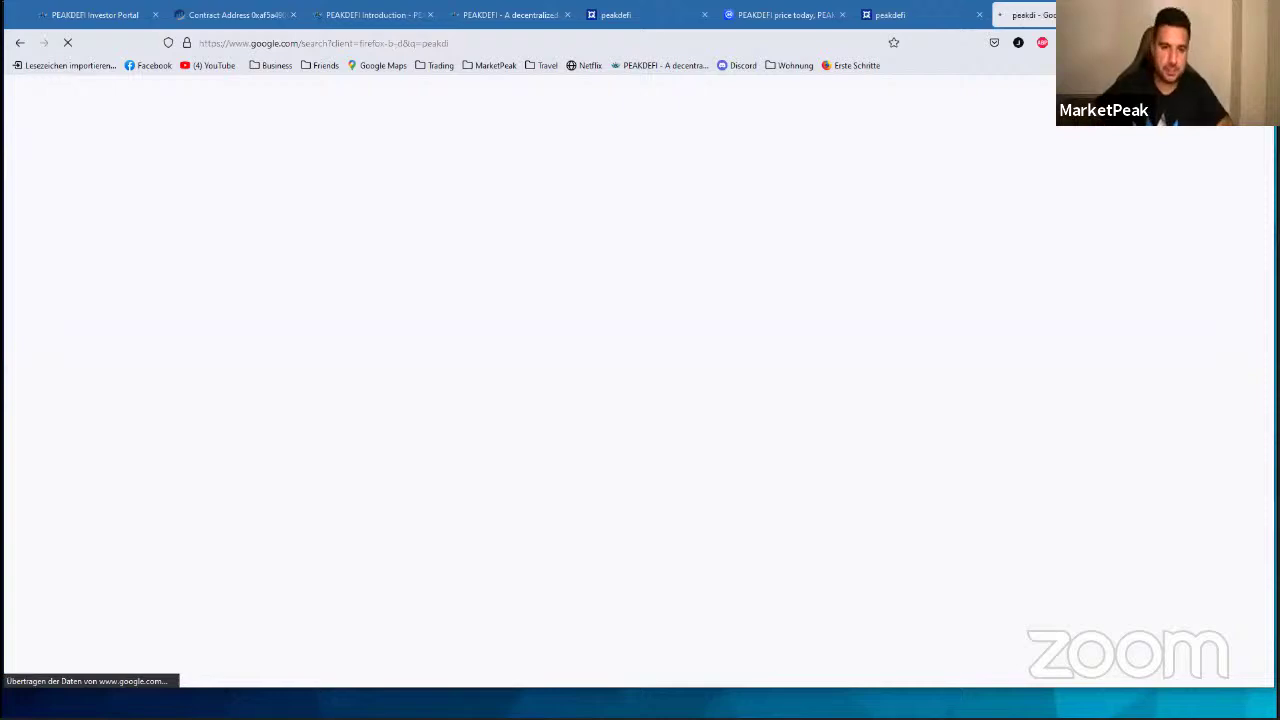
{"action": "left_click", "coordinate": [546, 49]}
{"action": "type", "text": "peakdefi.com/"}
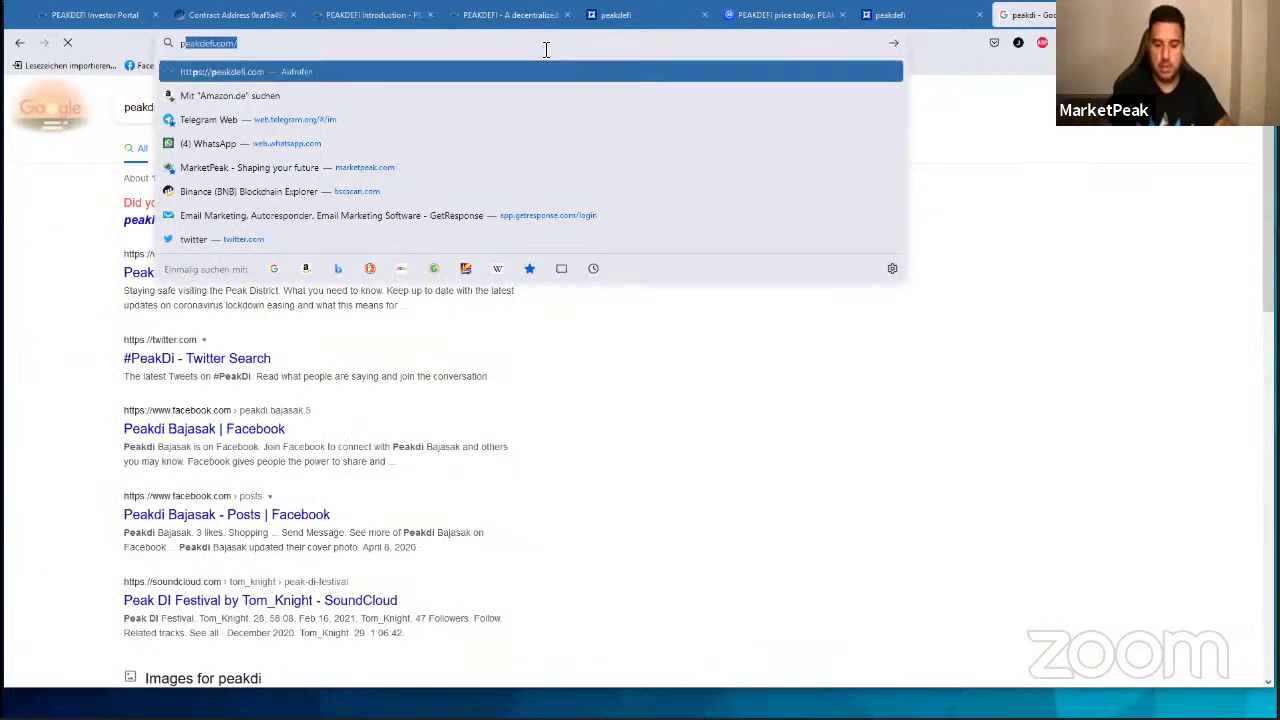
{"action": "key", "text": "Return"}
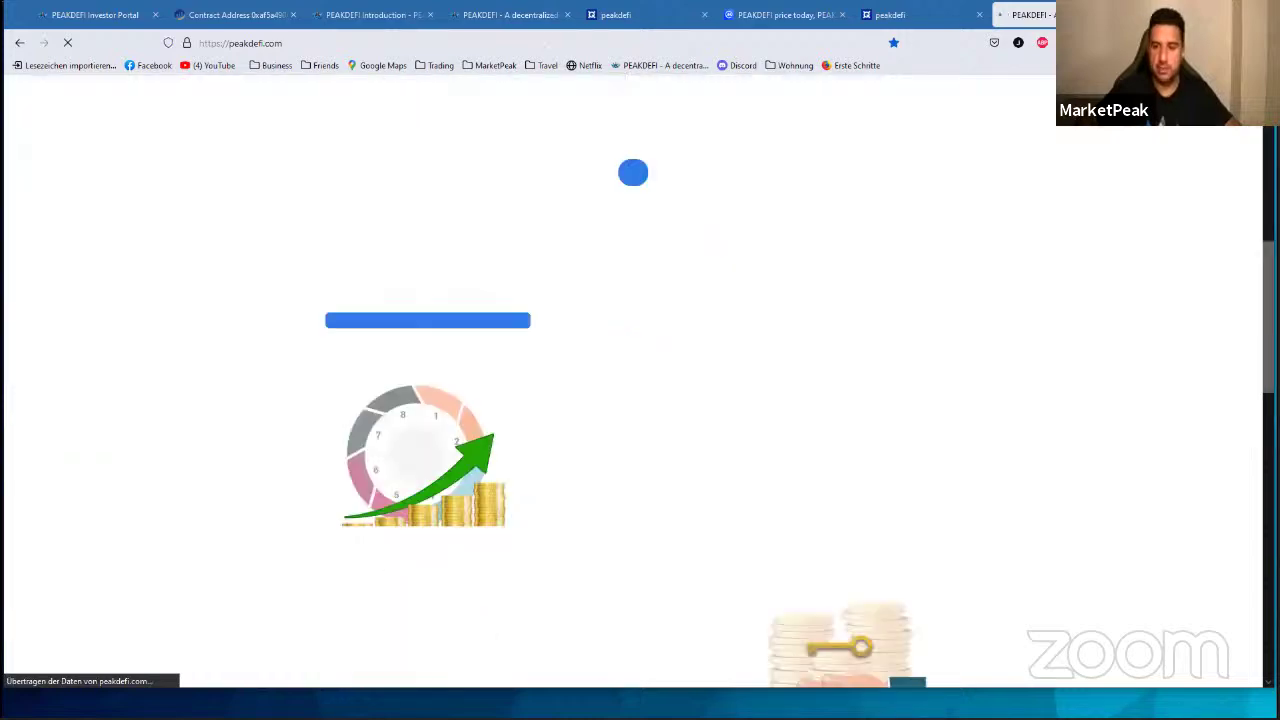
Step: Open the Help Center linked in the footer of the PEAKDEFI website
{"action": "scroll", "coordinate": [994, 457], "scroll_direction": "down", "scroll_amount": 5}
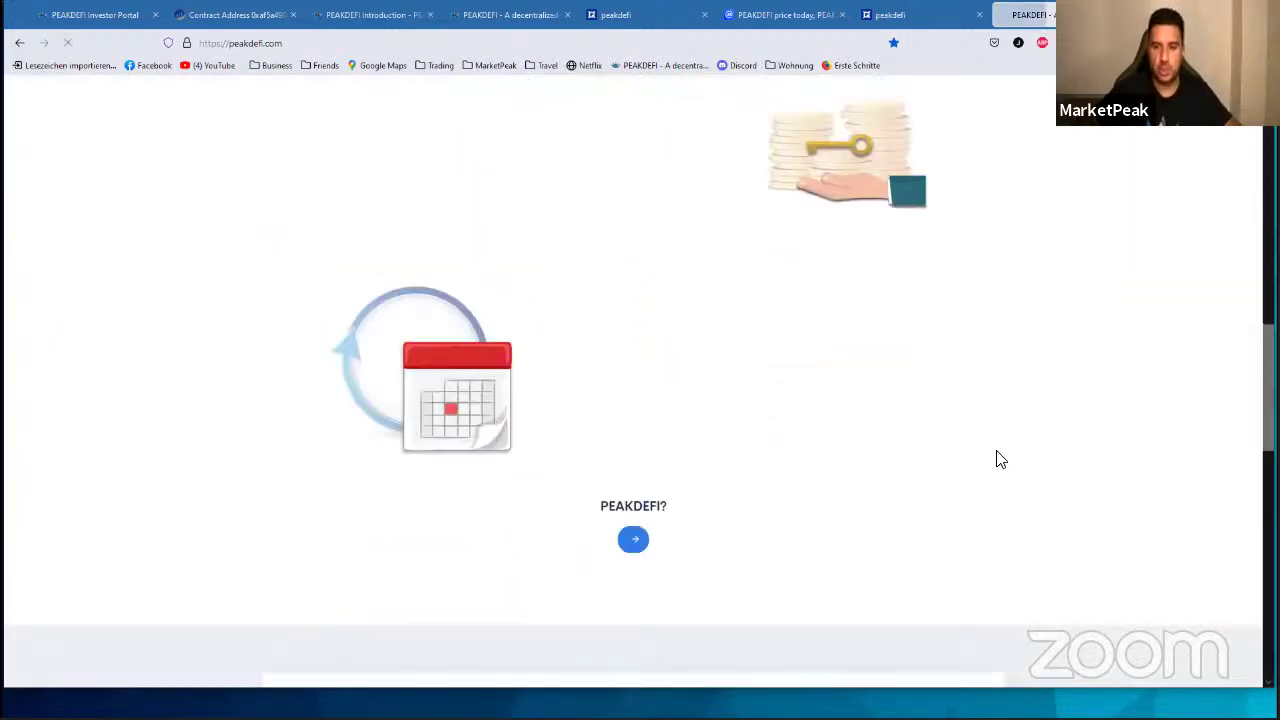
{"action": "scroll", "coordinate": [998, 460], "scroll_direction": "down", "scroll_amount": 5}
{"action": "scroll", "coordinate": [998, 460], "scroll_direction": "down", "scroll_amount": 3}
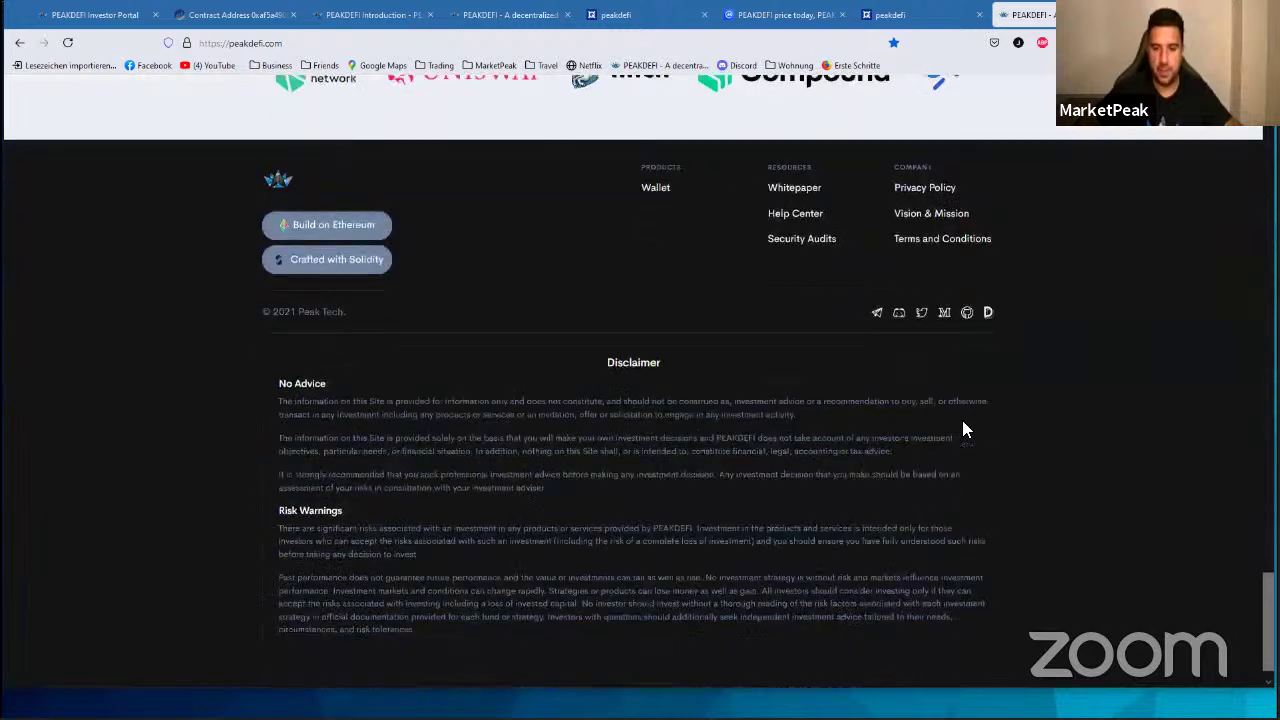
{"action": "scroll", "coordinate": [963, 429], "scroll_direction": "up", "scroll_amount": 2}
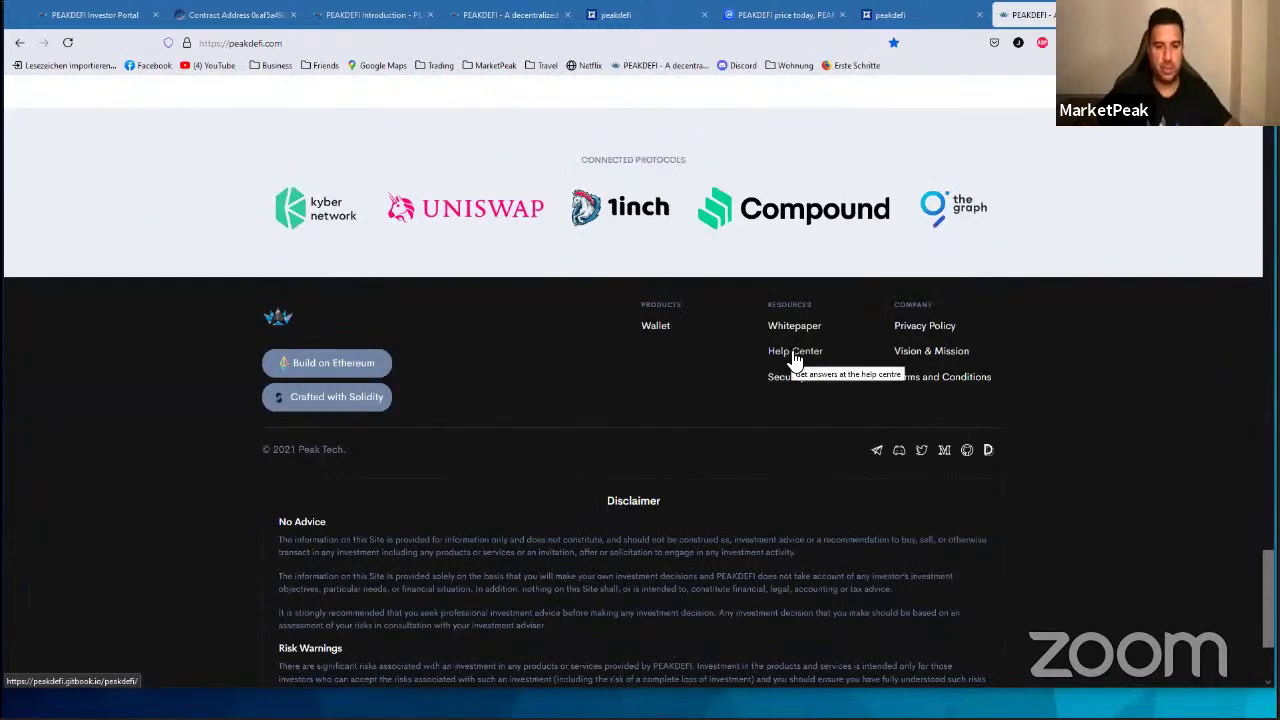
{"action": "left_click", "coordinate": [795, 355]}
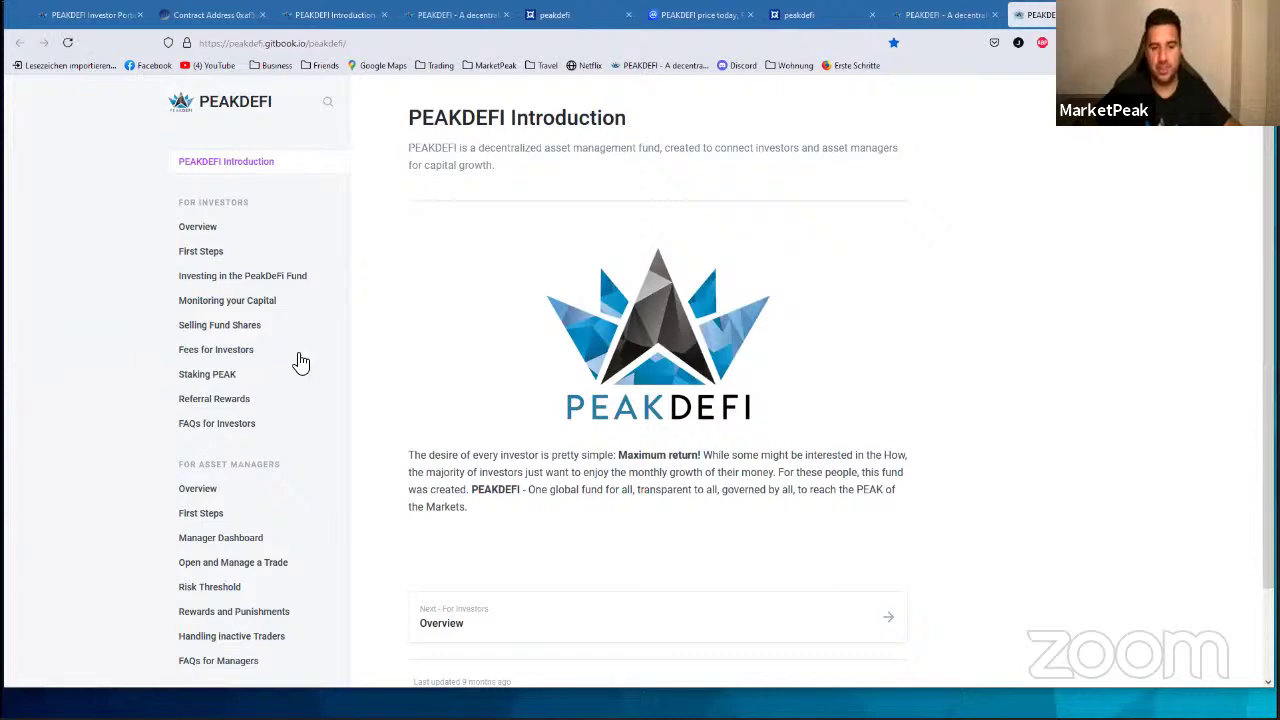
Step: Open the Staking PEAK page for investors and examine the bigger bonus, longer bonus and total reward formulas
{"action": "left_click", "coordinate": [205, 375]}
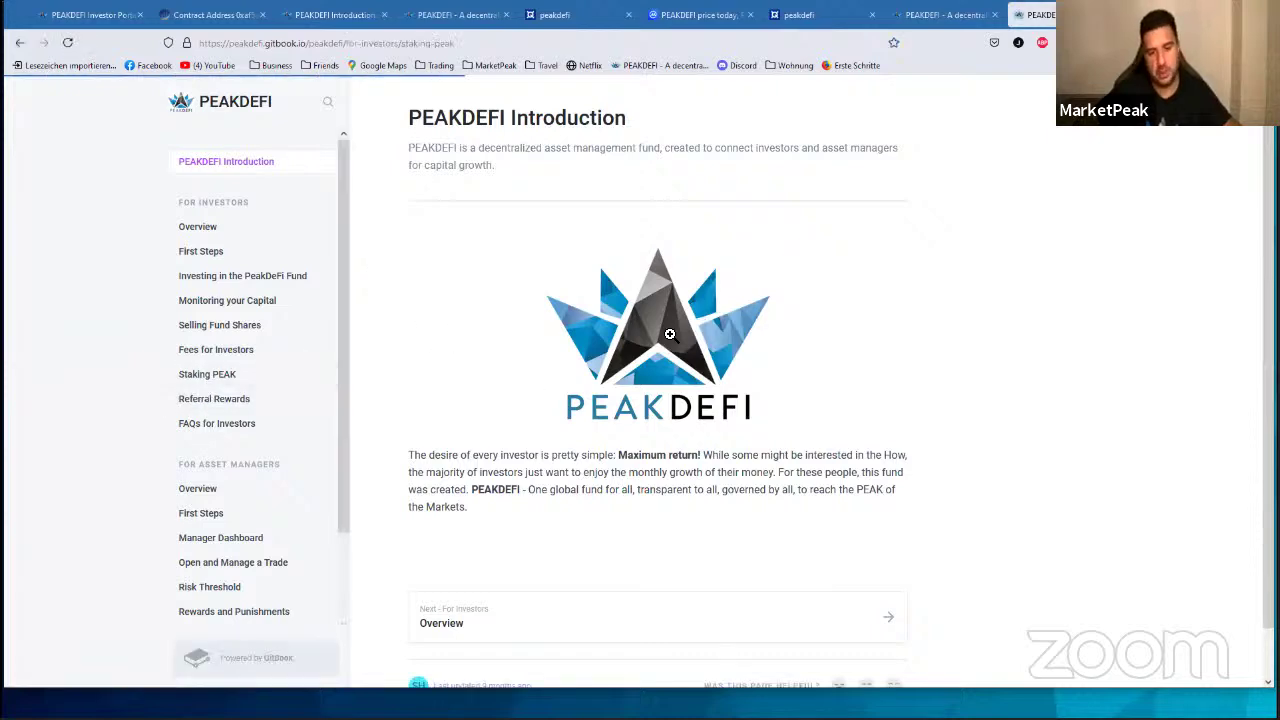
{"action": "scroll", "coordinate": [685, 323], "scroll_direction": "down", "scroll_amount": 5}
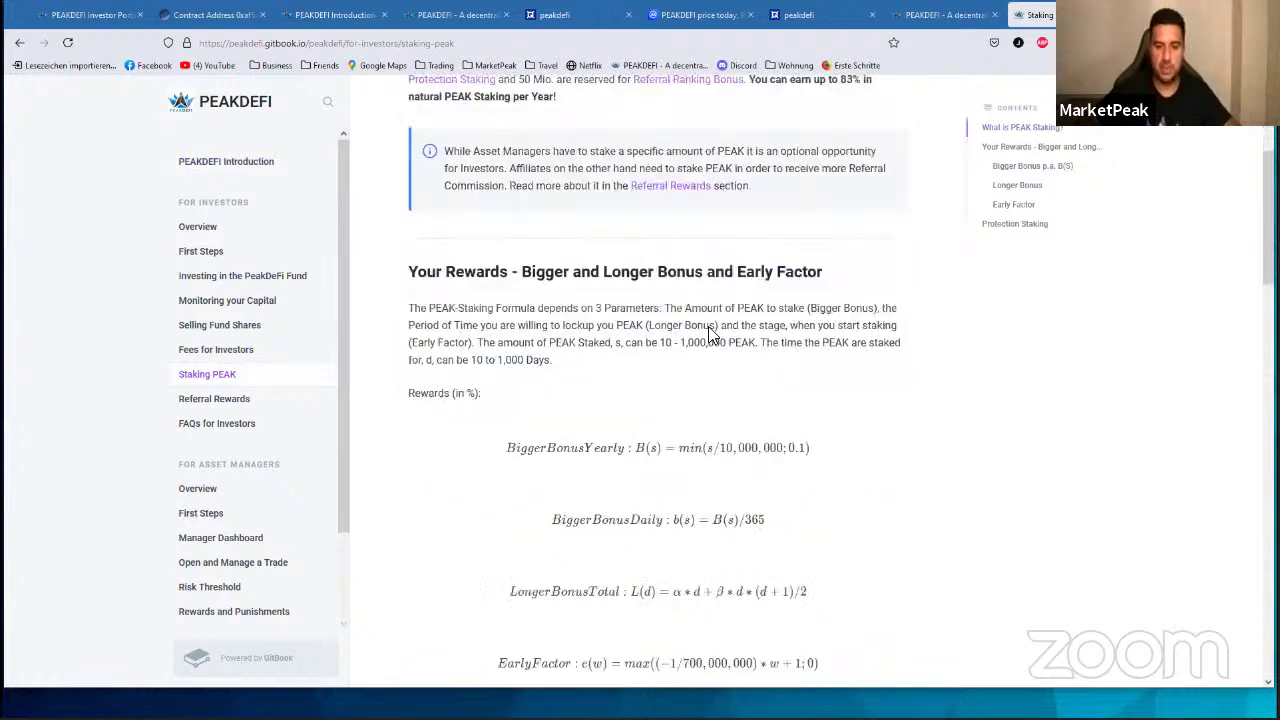
{"action": "left_click_drag", "start_coordinate": [543, 167], "coordinate": [577, 219]}
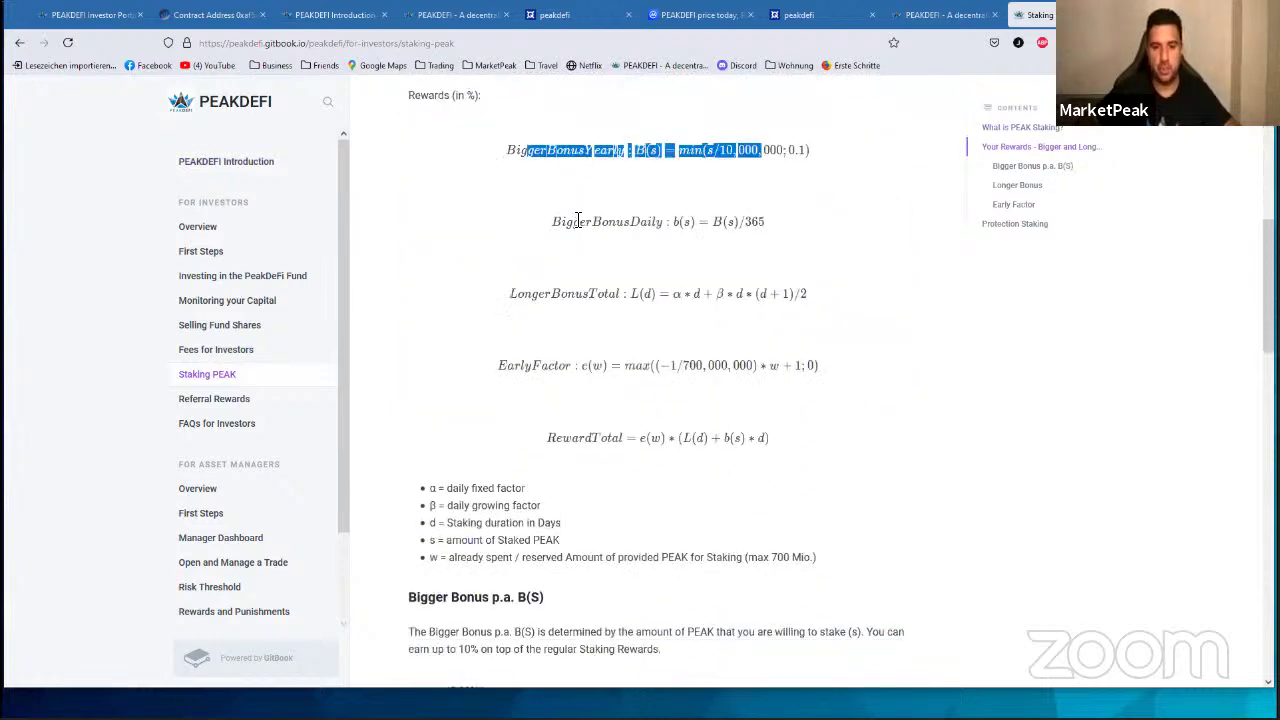
{"action": "double_click", "coordinate": [577, 221]}
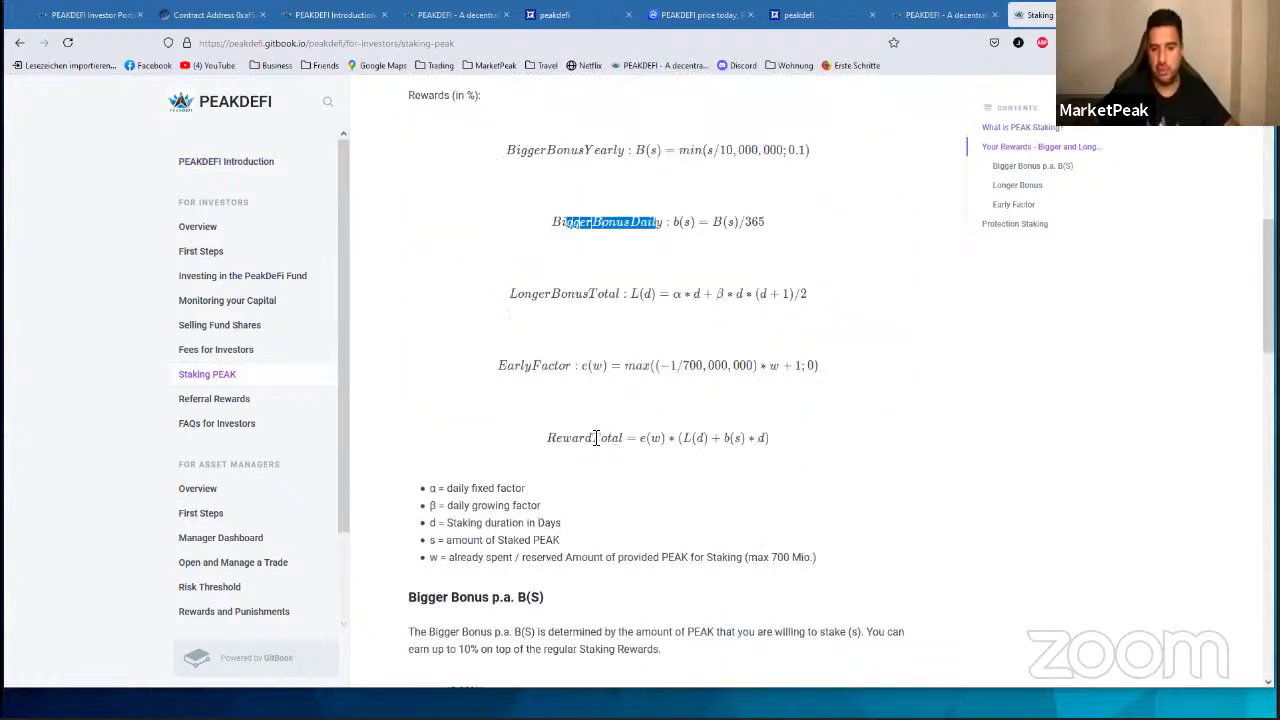
{"action": "left_click_drag", "start_coordinate": [565, 438], "coordinate": [690, 440]}
{"action": "left_click", "coordinate": [690, 440]}
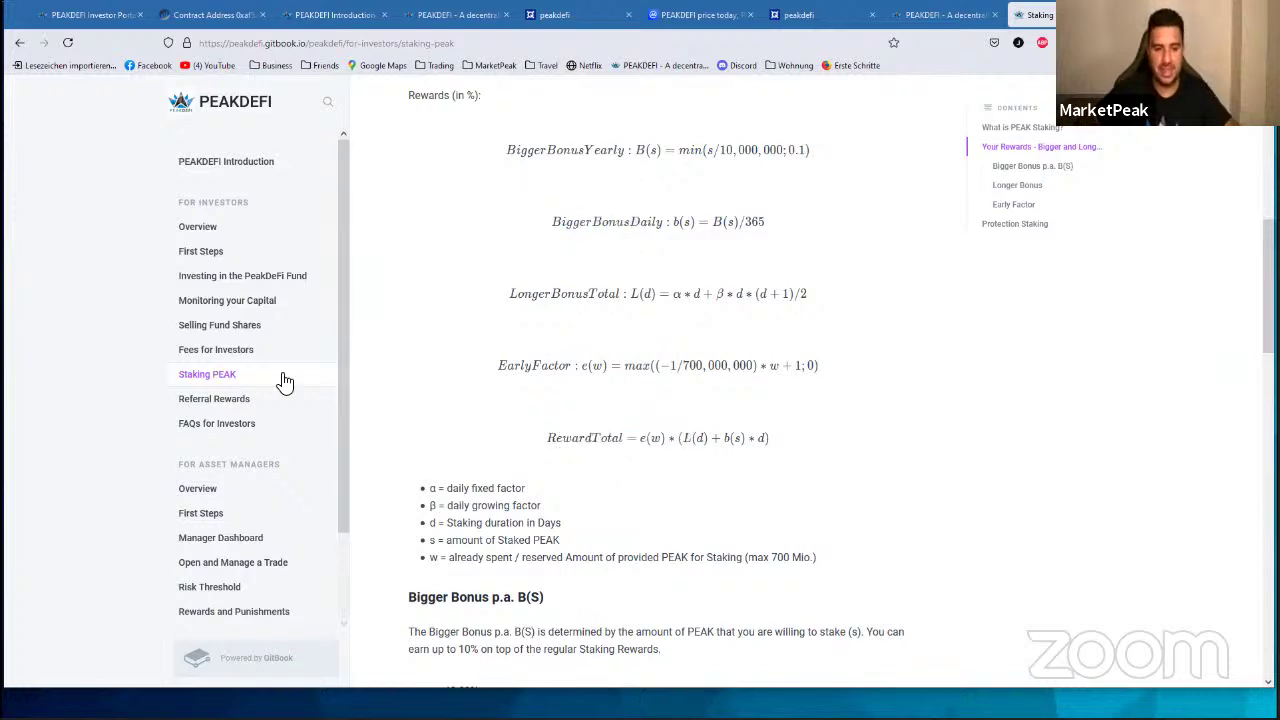
Step: Read the Rewards and Punishments page for asset managers, and return to the fund contract's token transfers on Etherscan
{"action": "scroll", "coordinate": [280, 380], "scroll_direction": "down", "scroll_amount": 3}
{"action": "left_click", "coordinate": [251, 440]}
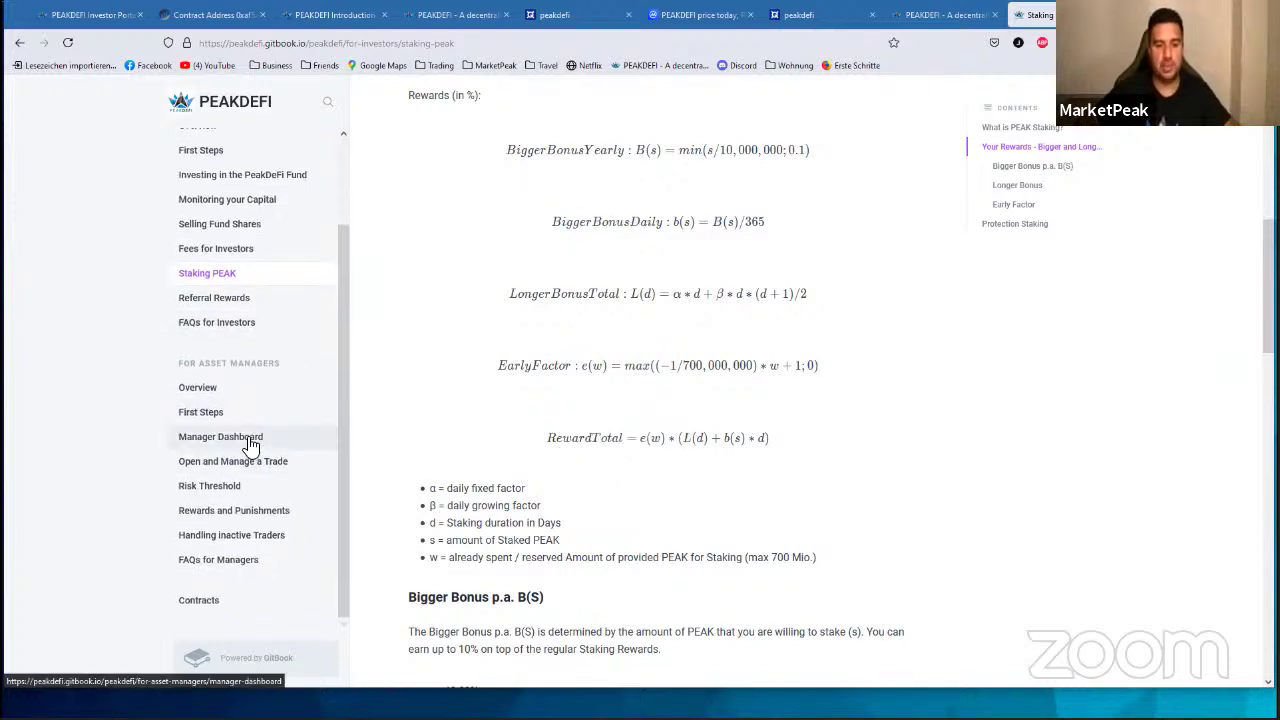
{"action": "left_click", "coordinate": [255, 512]}
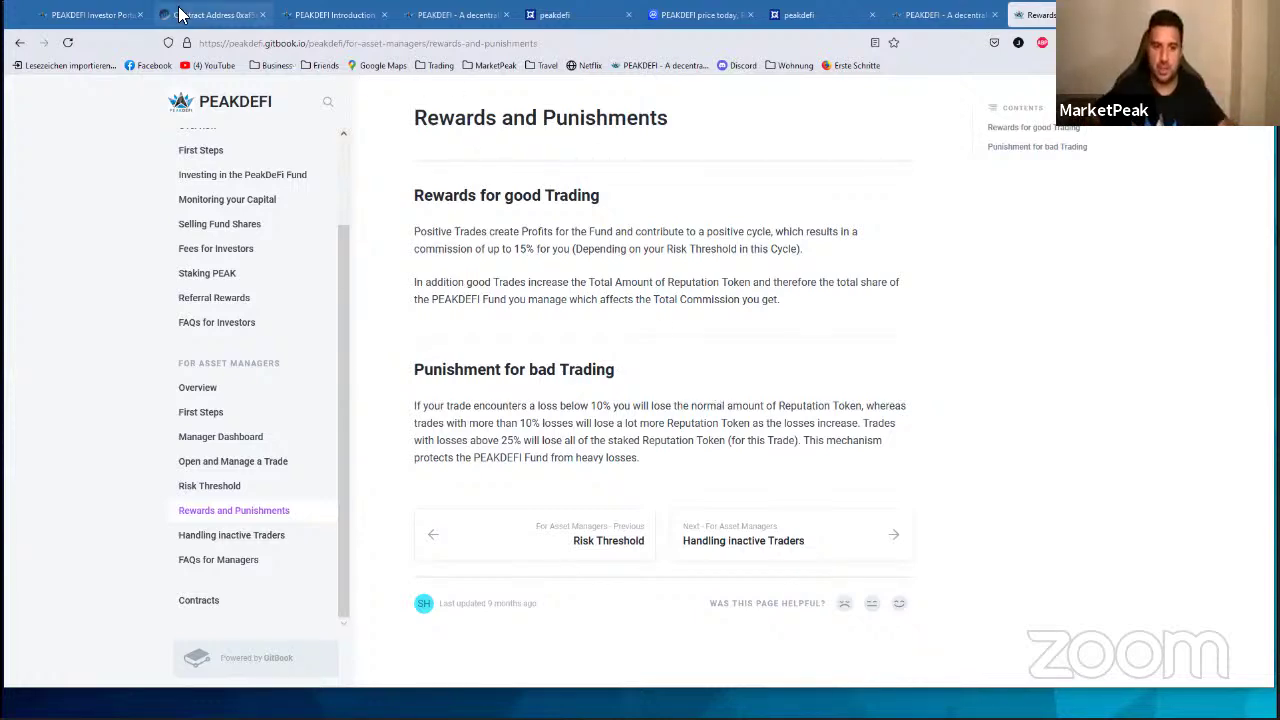
{"action": "left_click", "coordinate": [210, 14]}
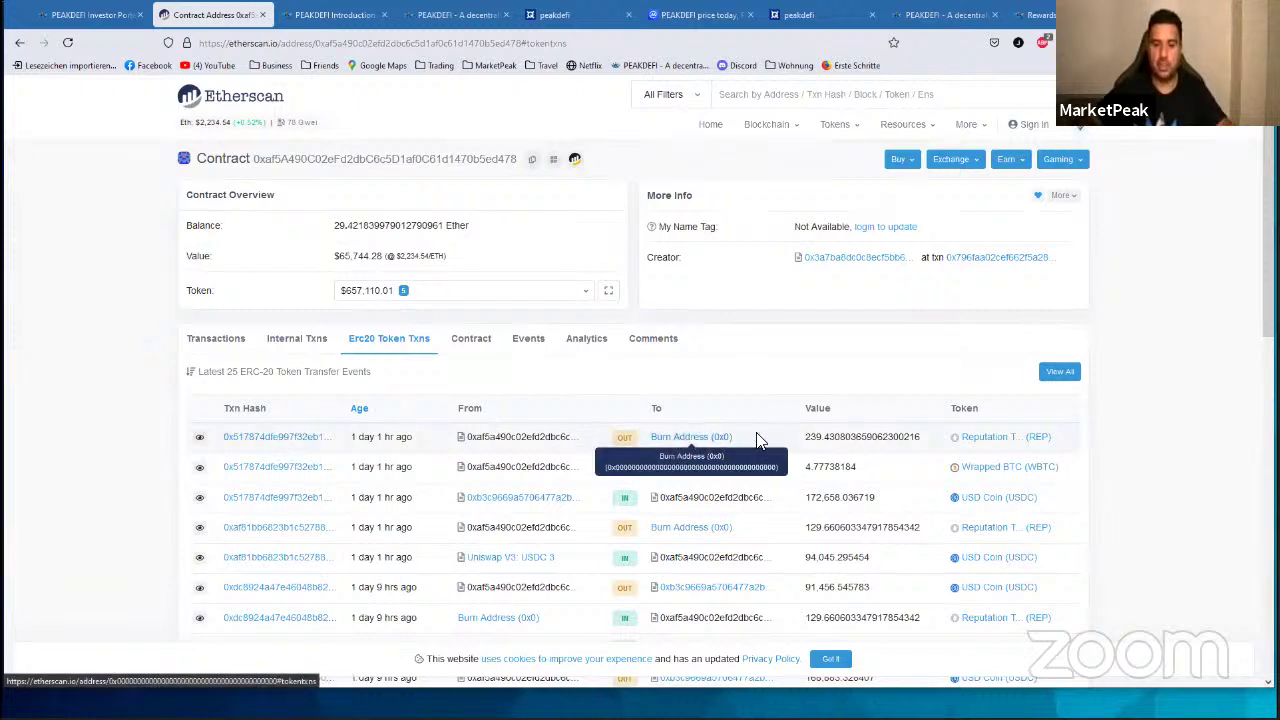
Step: Return to the PEAKDEFI Investor Portal, show the Staking page and open the form for staking PEAK
{"action": "left_click", "coordinate": [60, 16]}
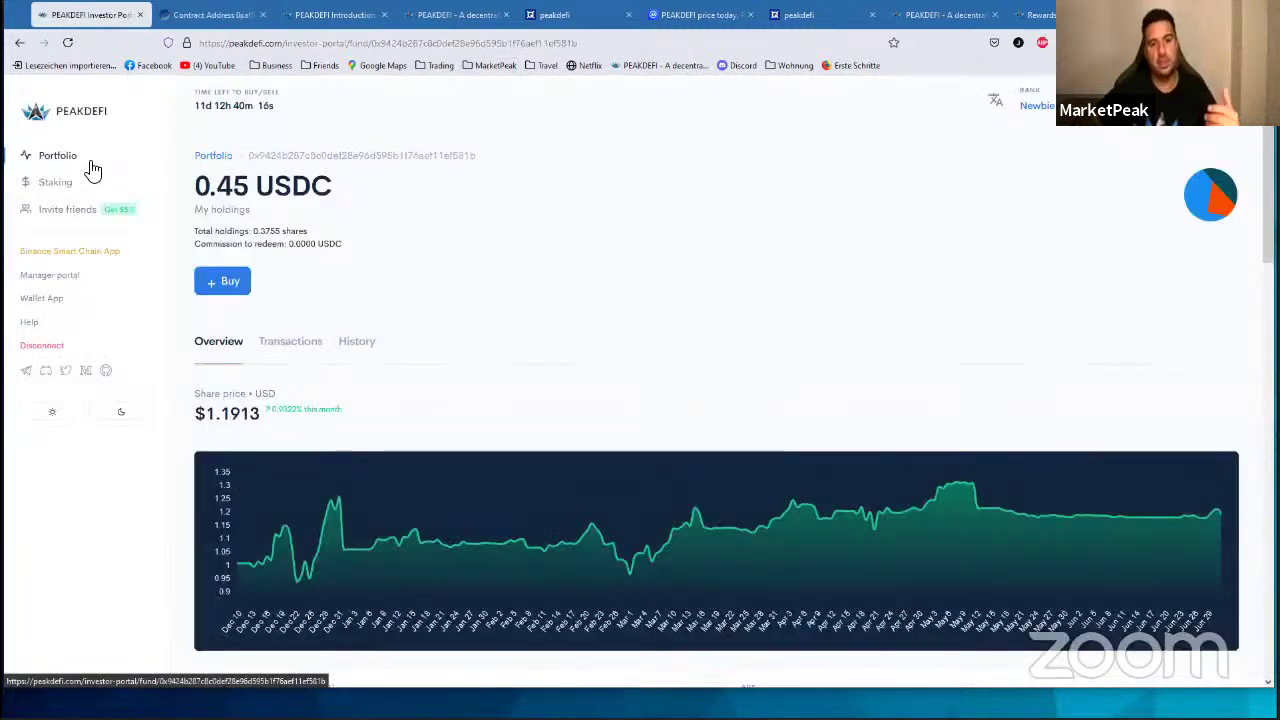
{"action": "scroll", "coordinate": [249, 371], "scroll_direction": "down", "scroll_amount": 1}
{"action": "scroll", "coordinate": [150, 290], "scroll_direction": "up", "scroll_amount": 1}
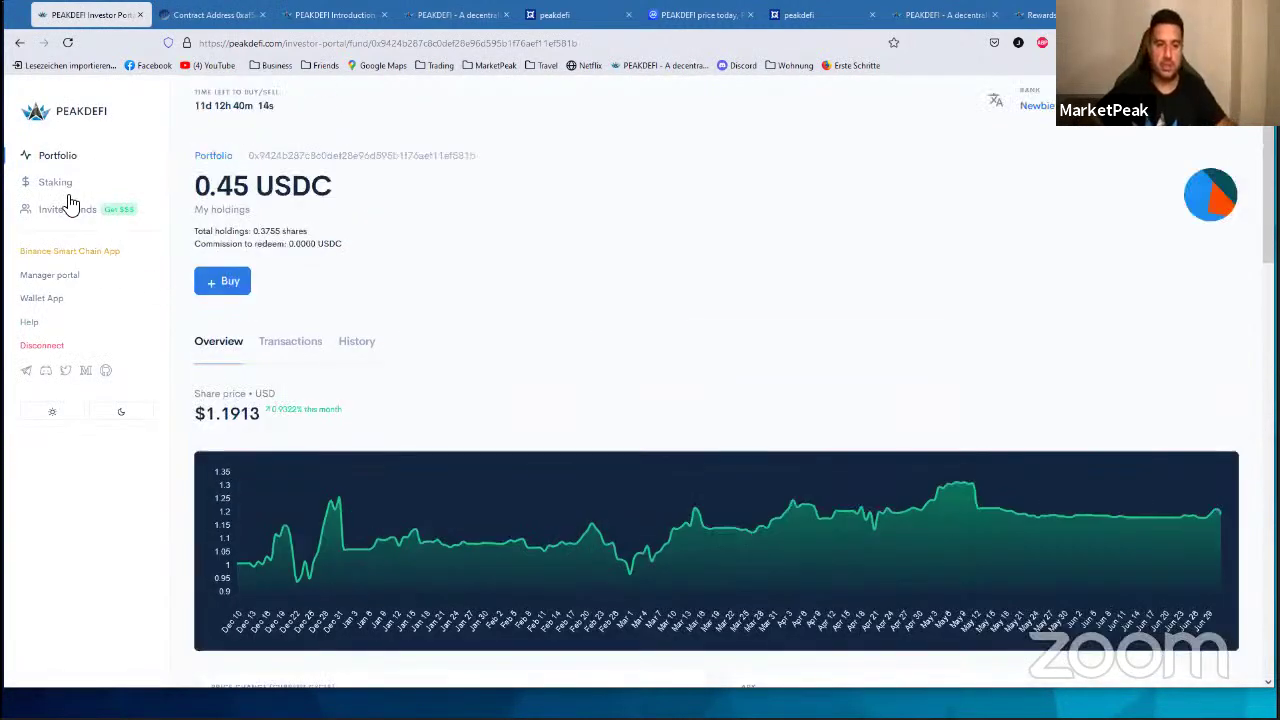
{"action": "left_click", "coordinate": [52, 182]}
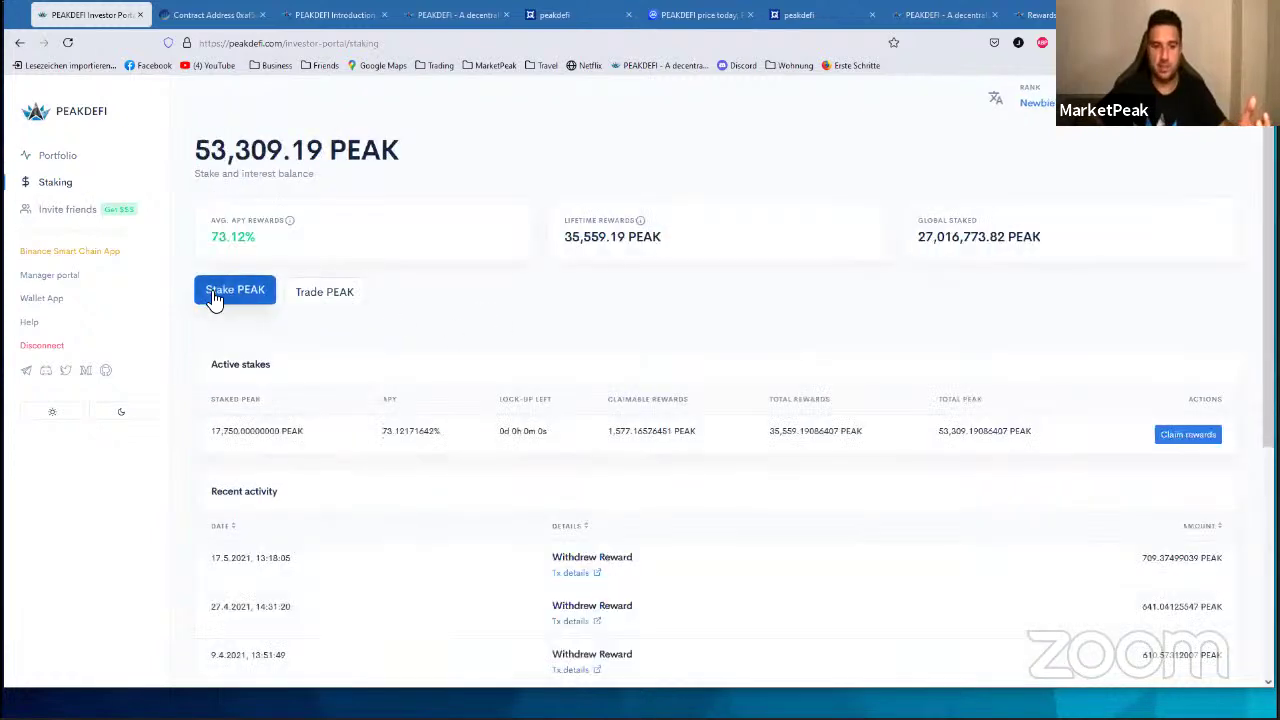
{"action": "left_click", "coordinate": [214, 296]}
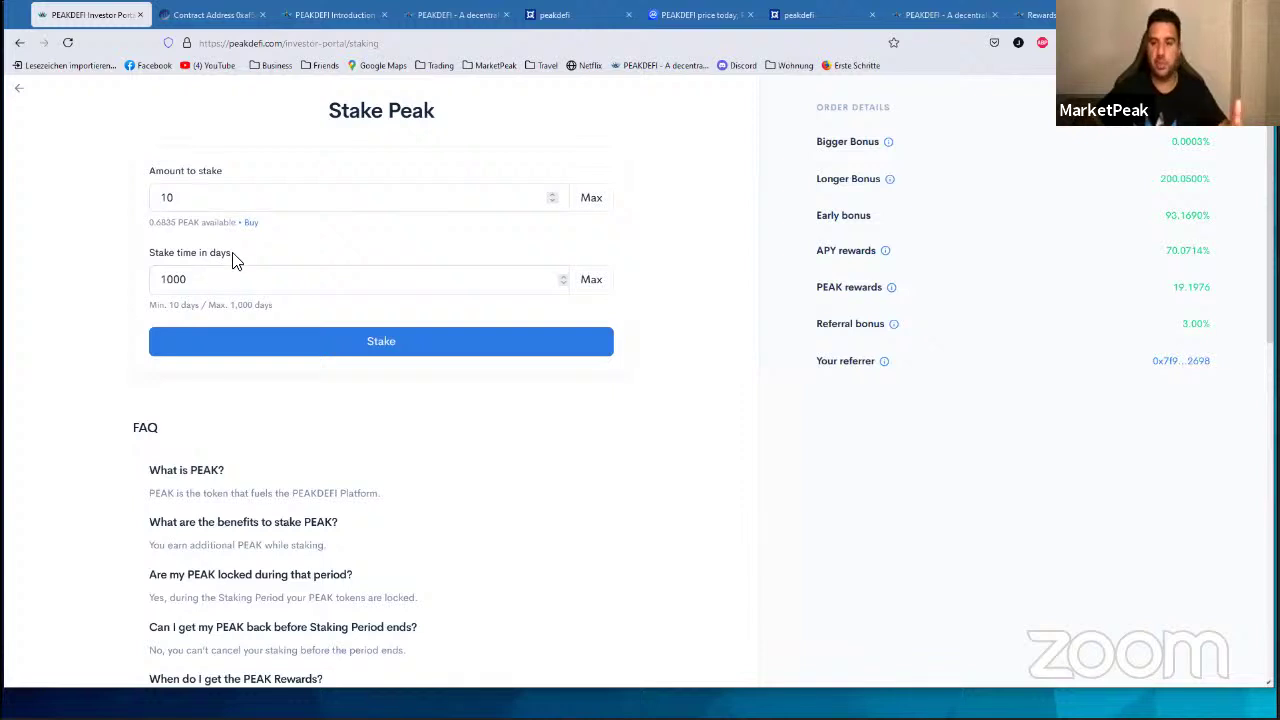
Step: Set the amount to stake to 10000 PEAK and examine the order details for a 1000-day stake
{"action": "left_click_drag", "start_coordinate": [157, 222], "coordinate": [181, 226]}
{"action": "left_click", "coordinate": [181, 226]}
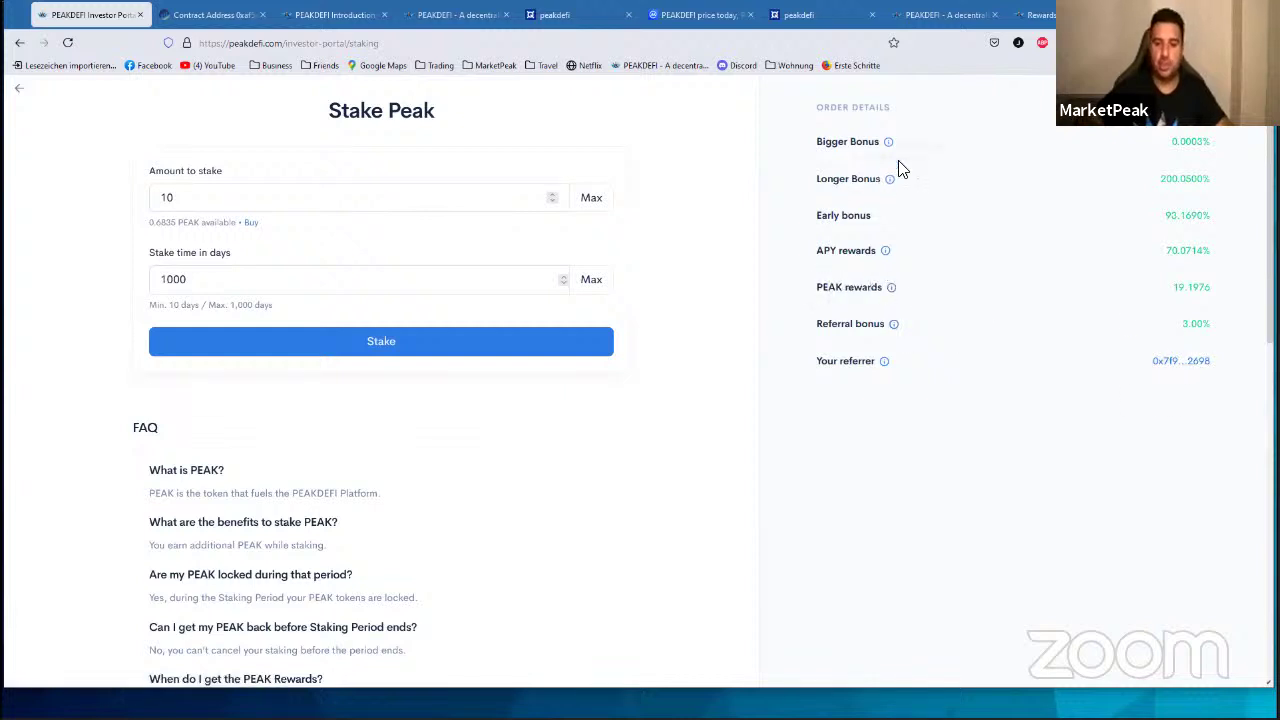
{"action": "left_click_drag", "start_coordinate": [1163, 251], "coordinate": [1222, 258]}
{"action": "left_click", "coordinate": [269, 279]}
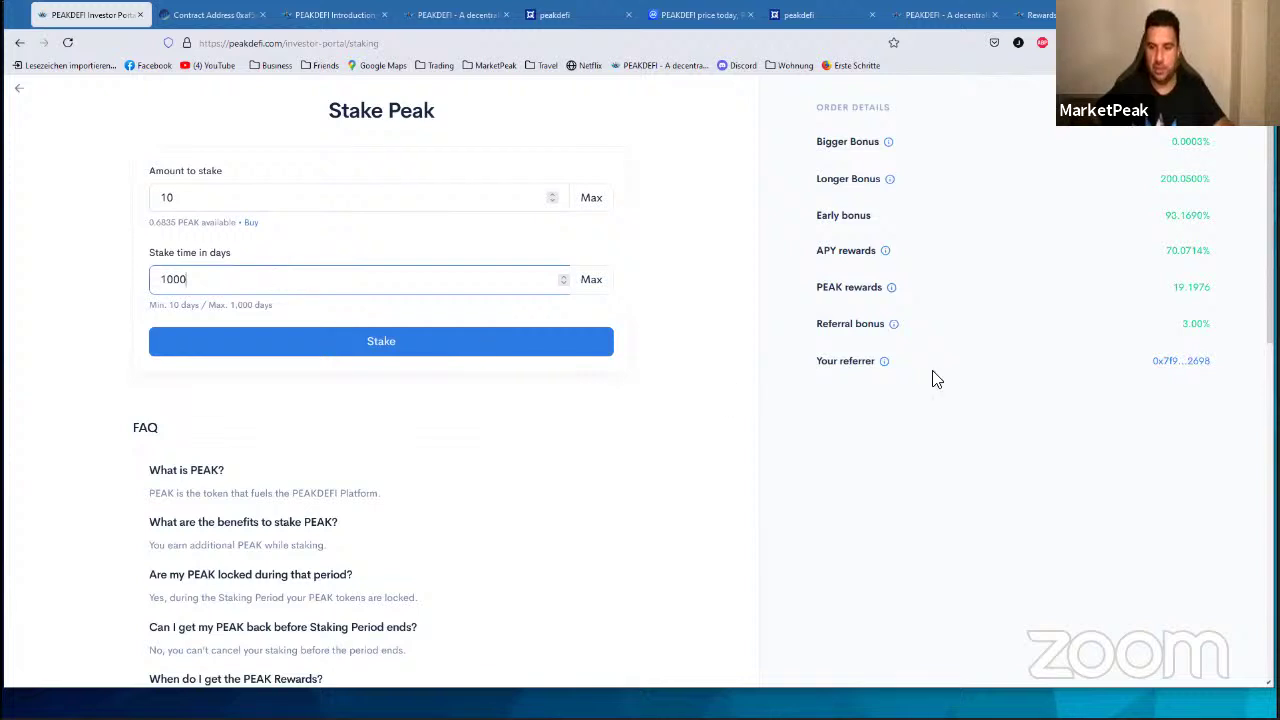
{"action": "left_click", "coordinate": [1111, 277]}
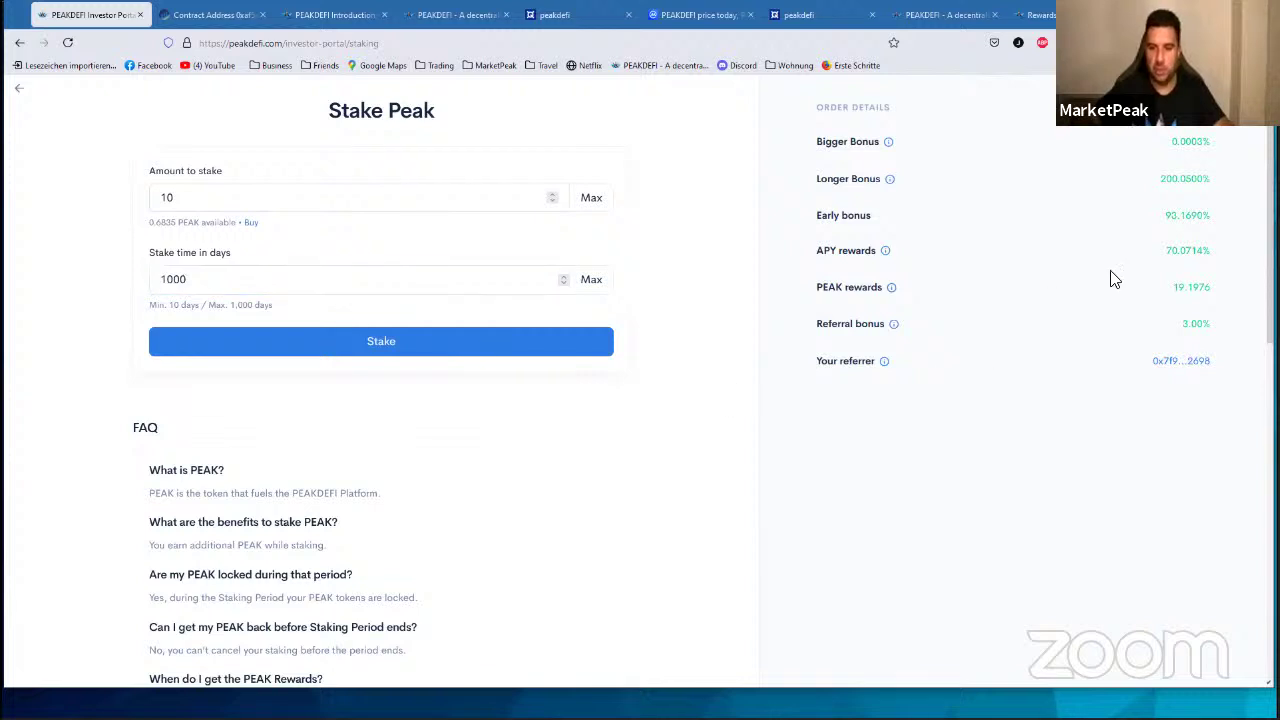
{"action": "left_click", "coordinate": [215, 278]}
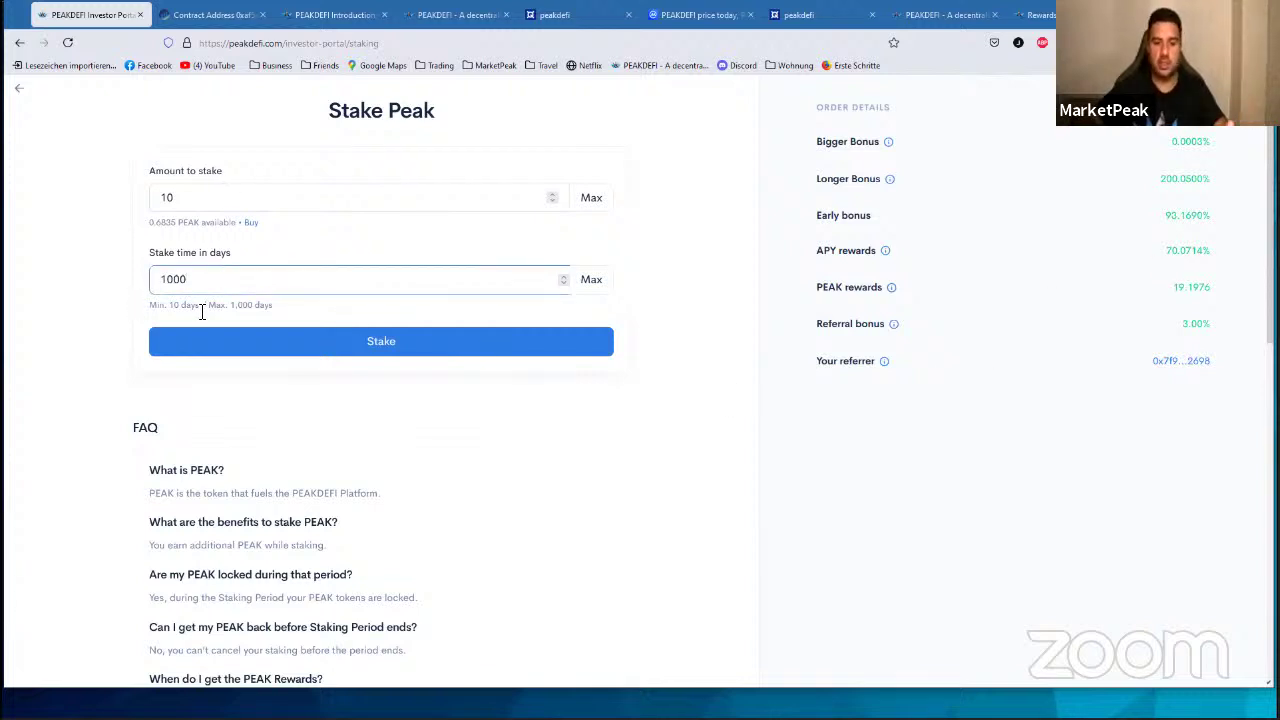
{"action": "left_click", "coordinate": [210, 197]}
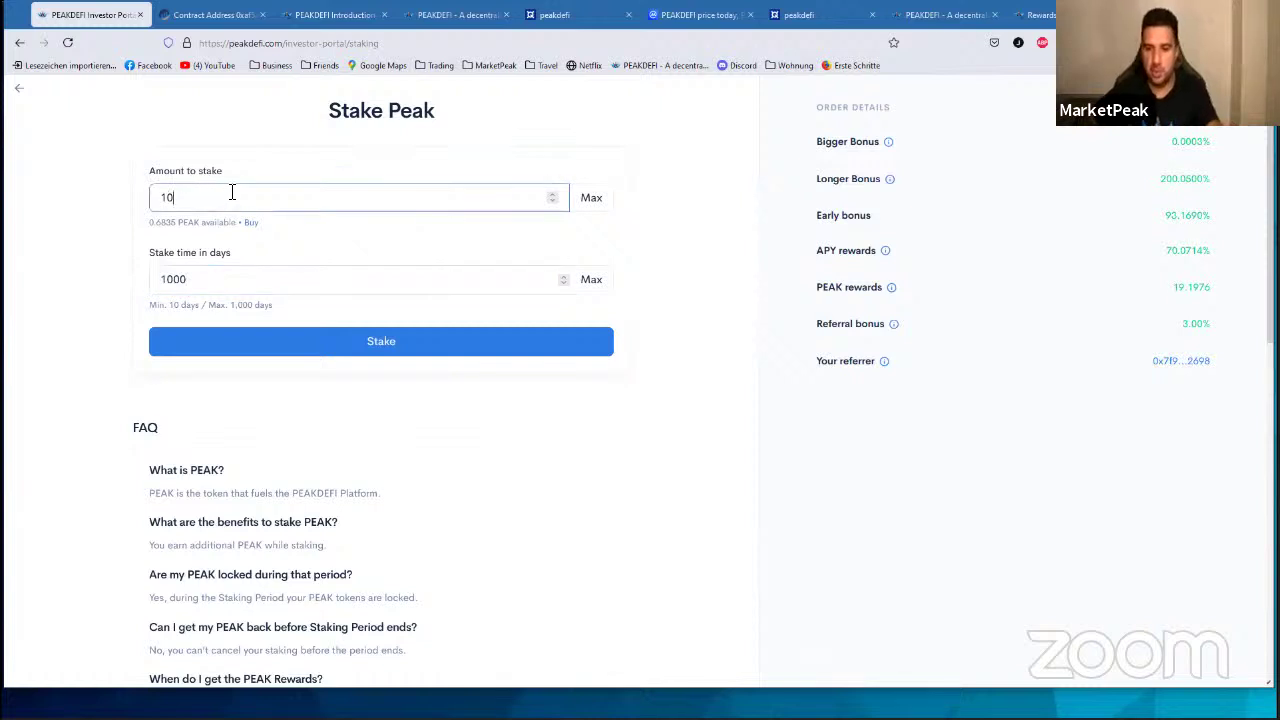
{"action": "type", "text": "0000"}
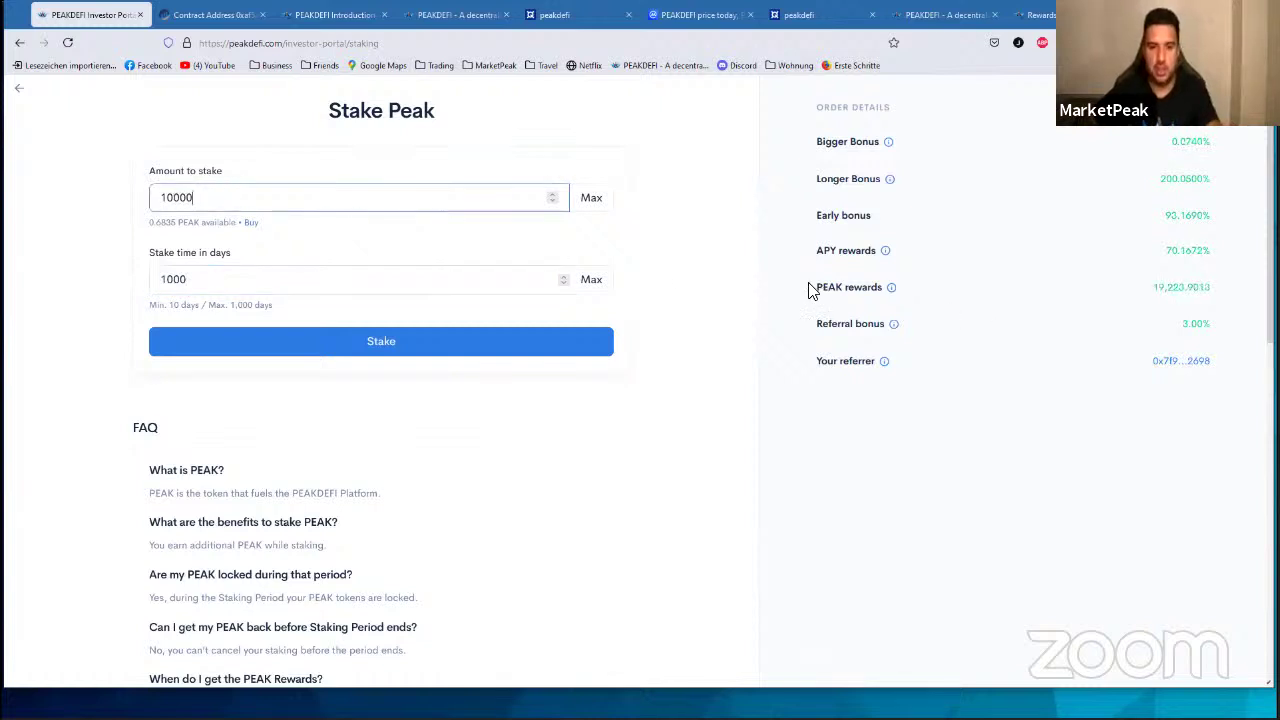
{"action": "left_click", "coordinate": [1190, 266]}
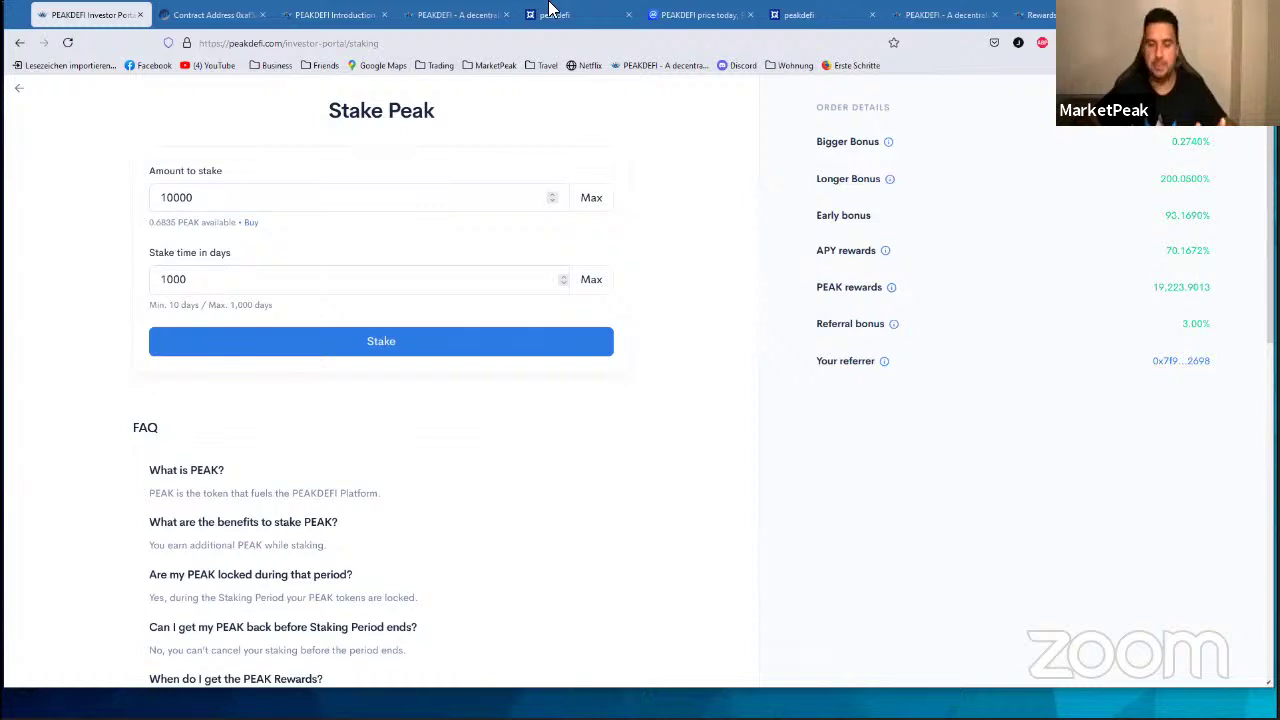
Step: Set the stake time to 100 days, check the bonus figures, and return to the Staking overview
{"action": "left_click", "coordinate": [260, 280]}
{"action": "key", "text": "BackSpace"}
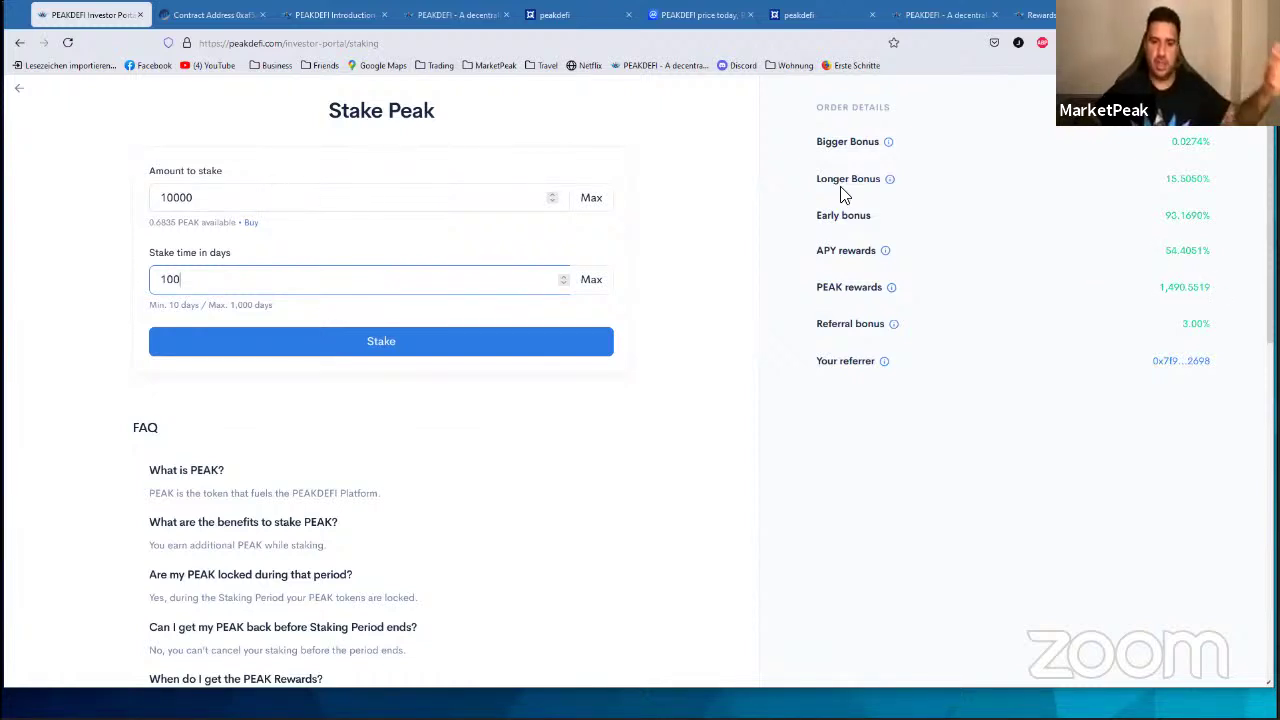
{"action": "mouse_move", "coordinate": [890, 152]}
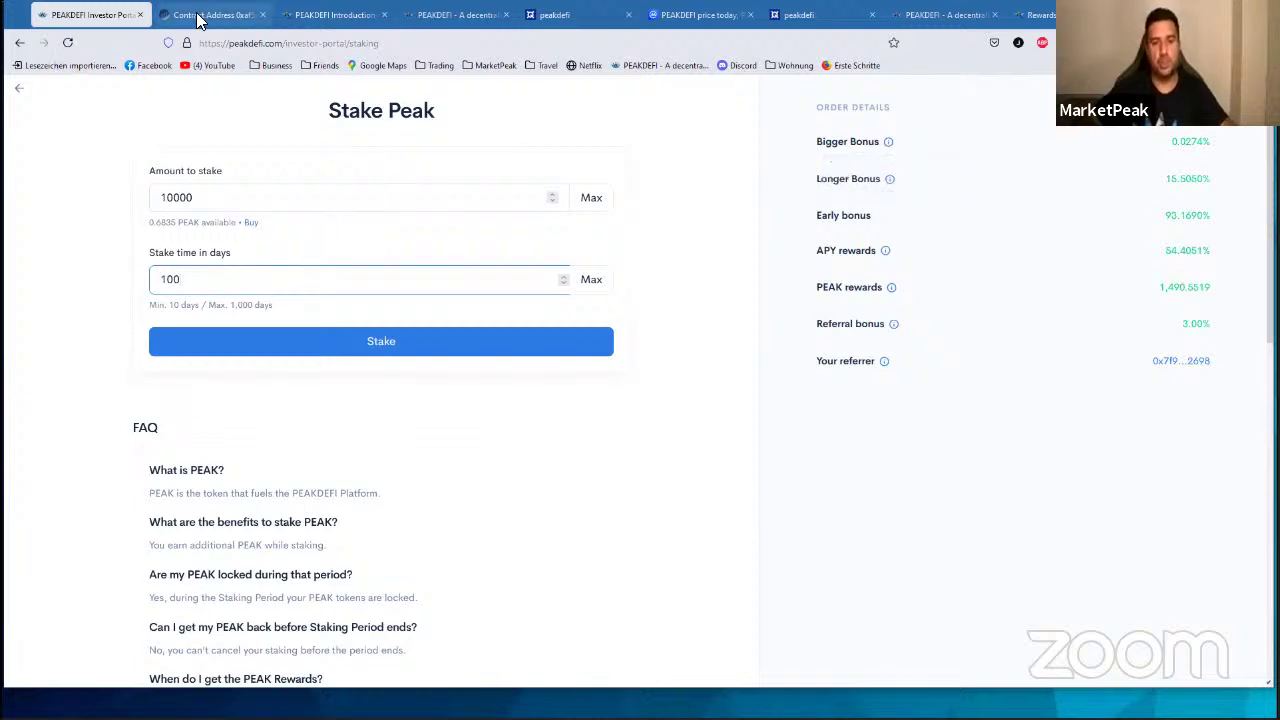
{"action": "left_click", "coordinate": [18, 89]}
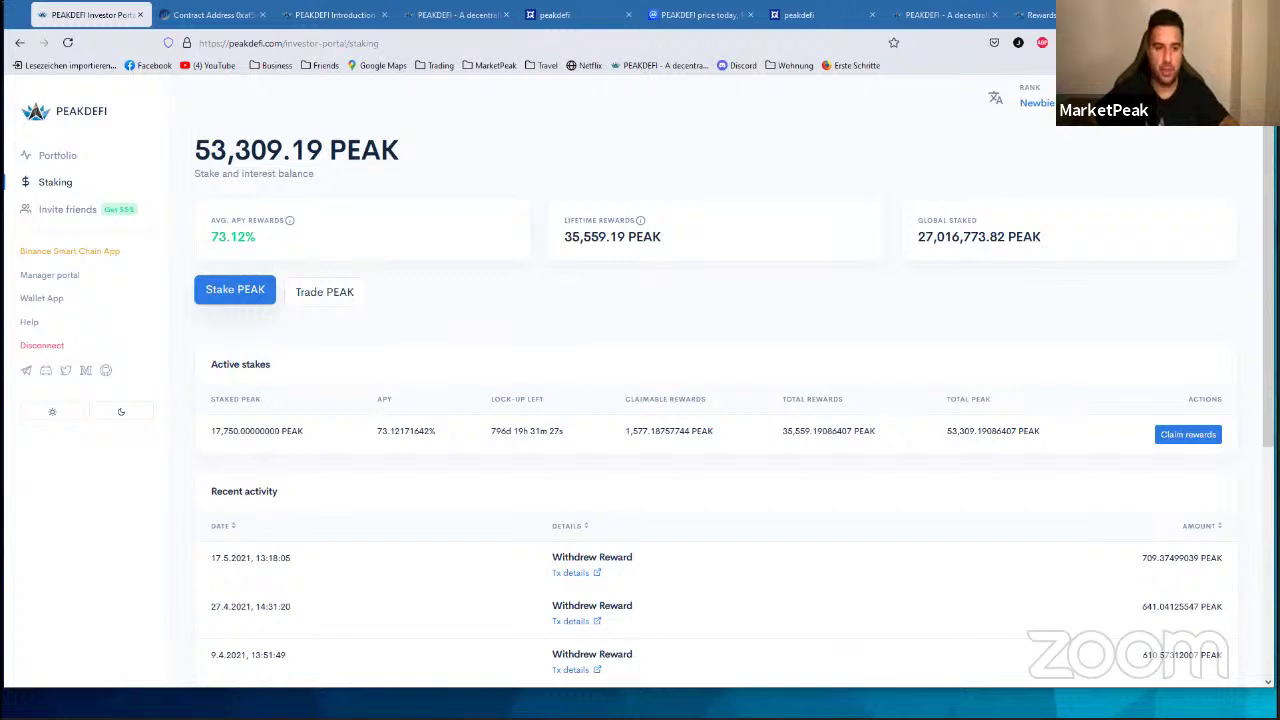
Step: Disconnect the wallet and show all wallet options offered for the Ethereum portal, returning to the PEAKDEFI home page without connecting
{"action": "left_click", "coordinate": [43, 346]}
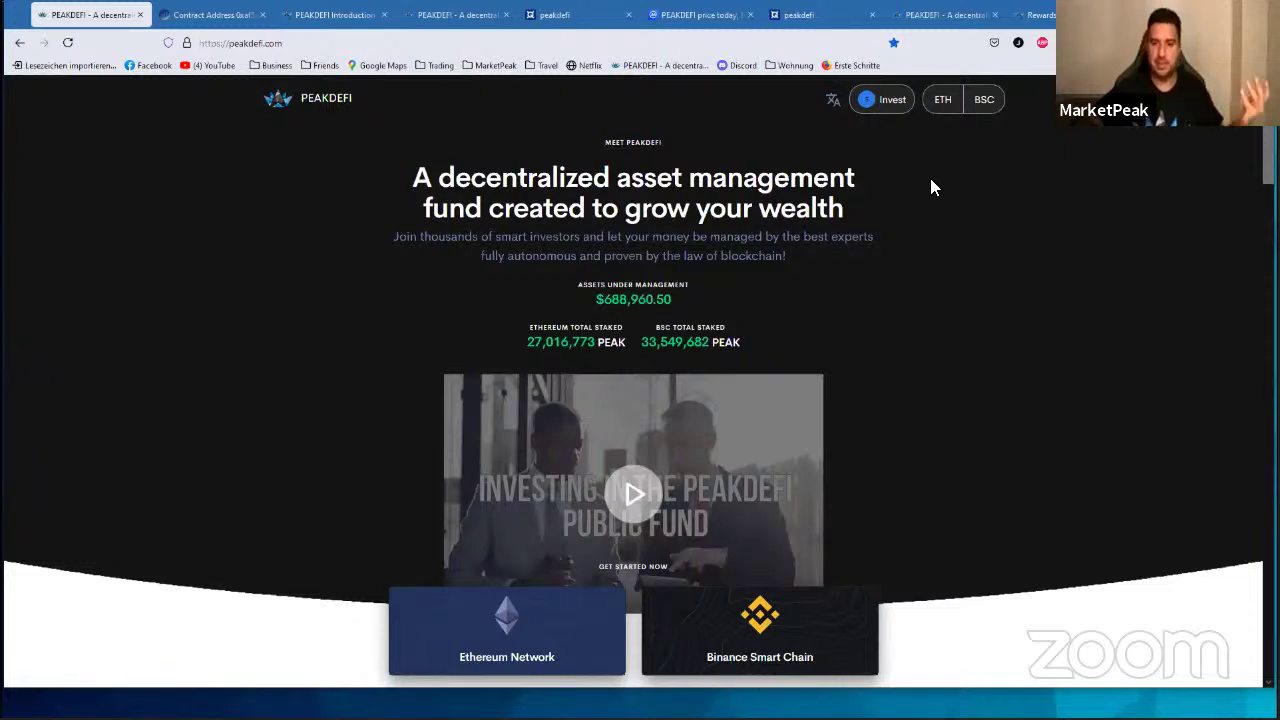
{"action": "left_click", "coordinate": [942, 102]}
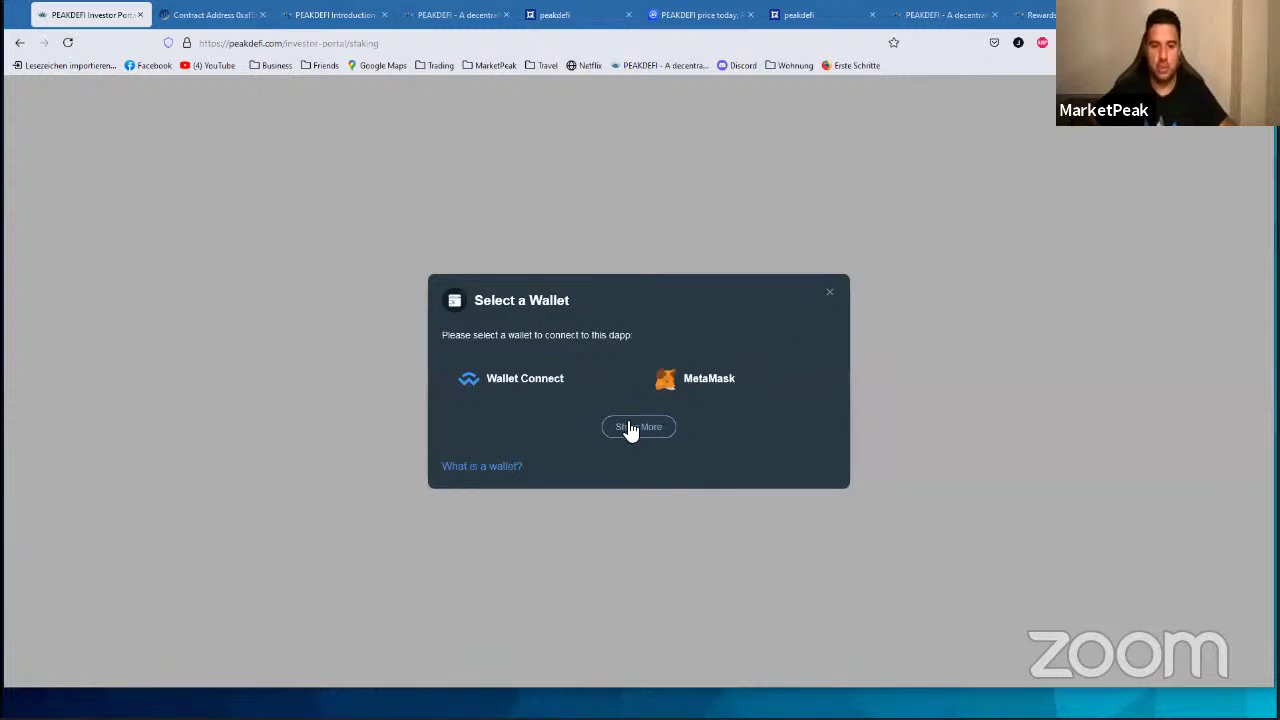
{"action": "left_click", "coordinate": [627, 428]}
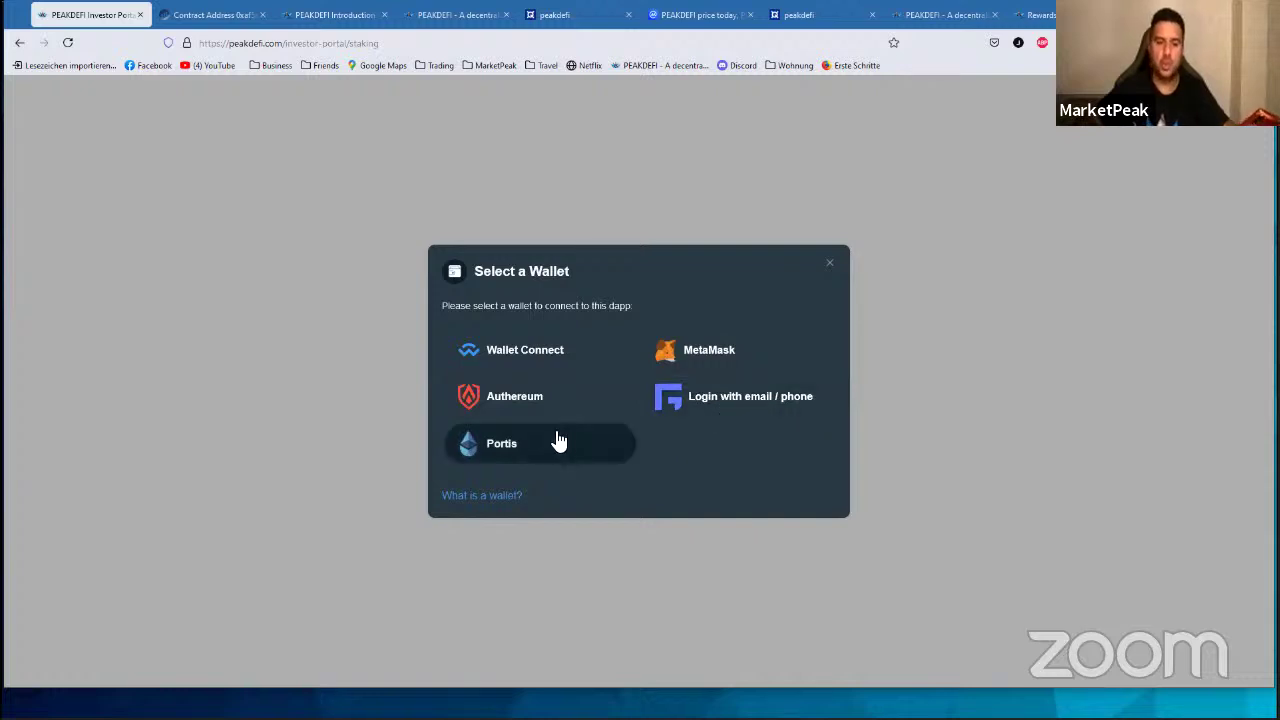
{"action": "left_click", "coordinate": [836, 270]}
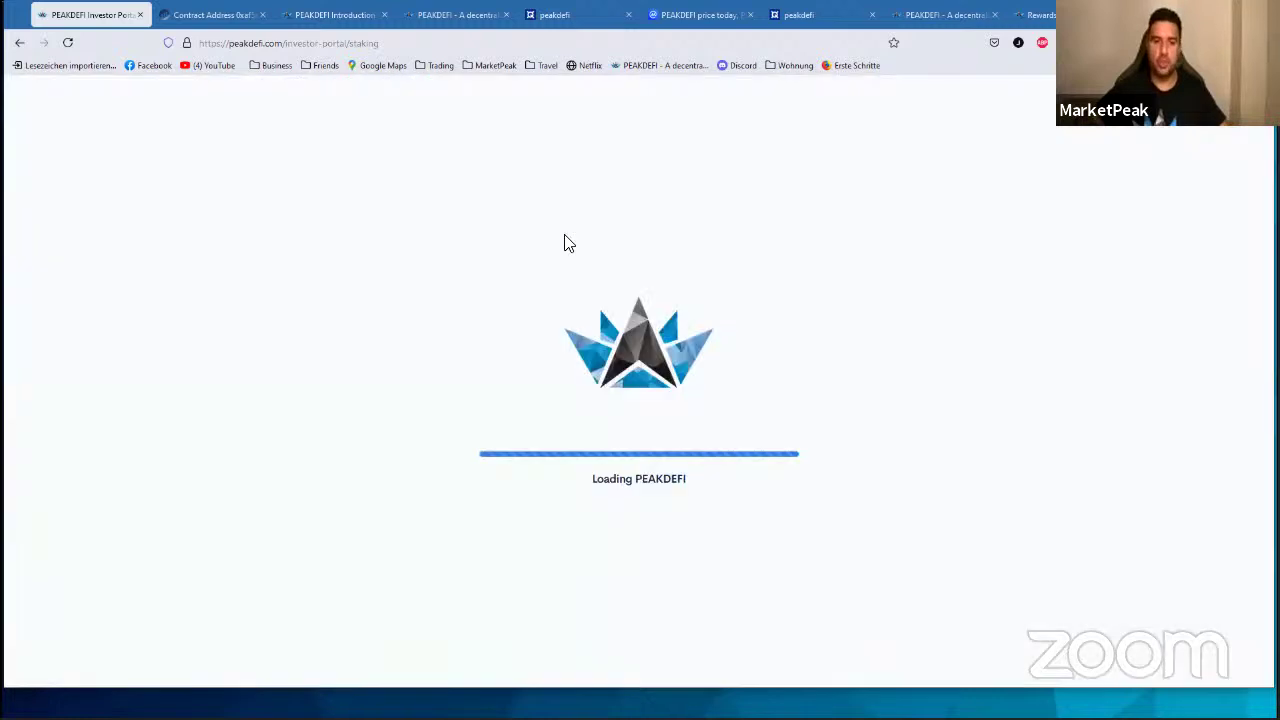
{"action": "left_click", "coordinate": [20, 42]}
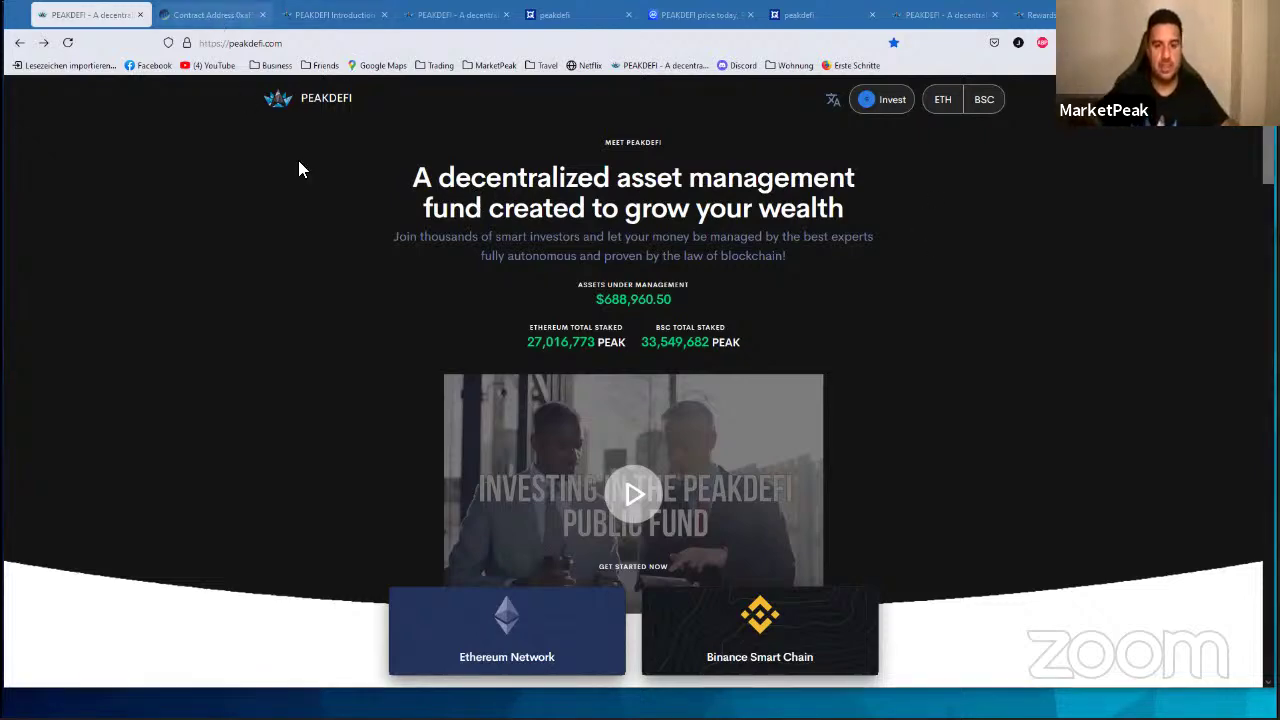
Step: Switch to the fund contract's page on Etherscan and highlight the contract address
{"action": "left_click", "coordinate": [208, 14]}
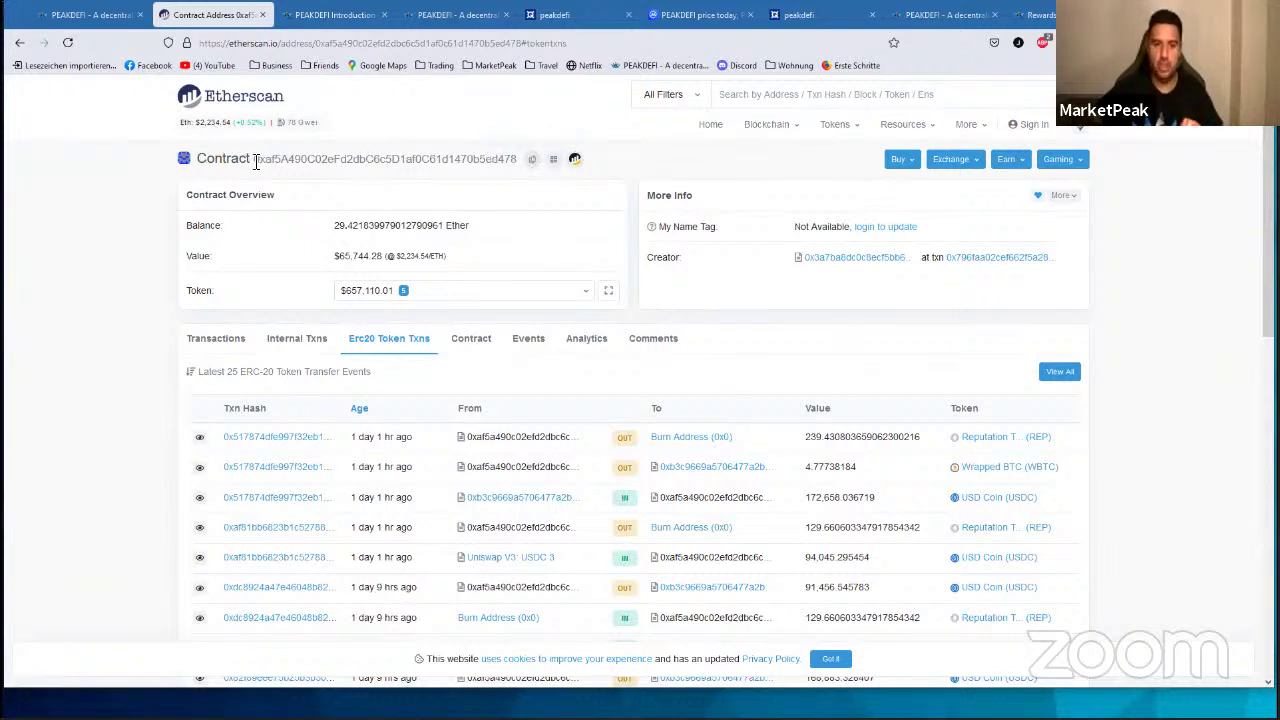
{"action": "left_click_drag", "start_coordinate": [254, 160], "coordinate": [525, 157]}
{"action": "left_click", "coordinate": [637, 158]}
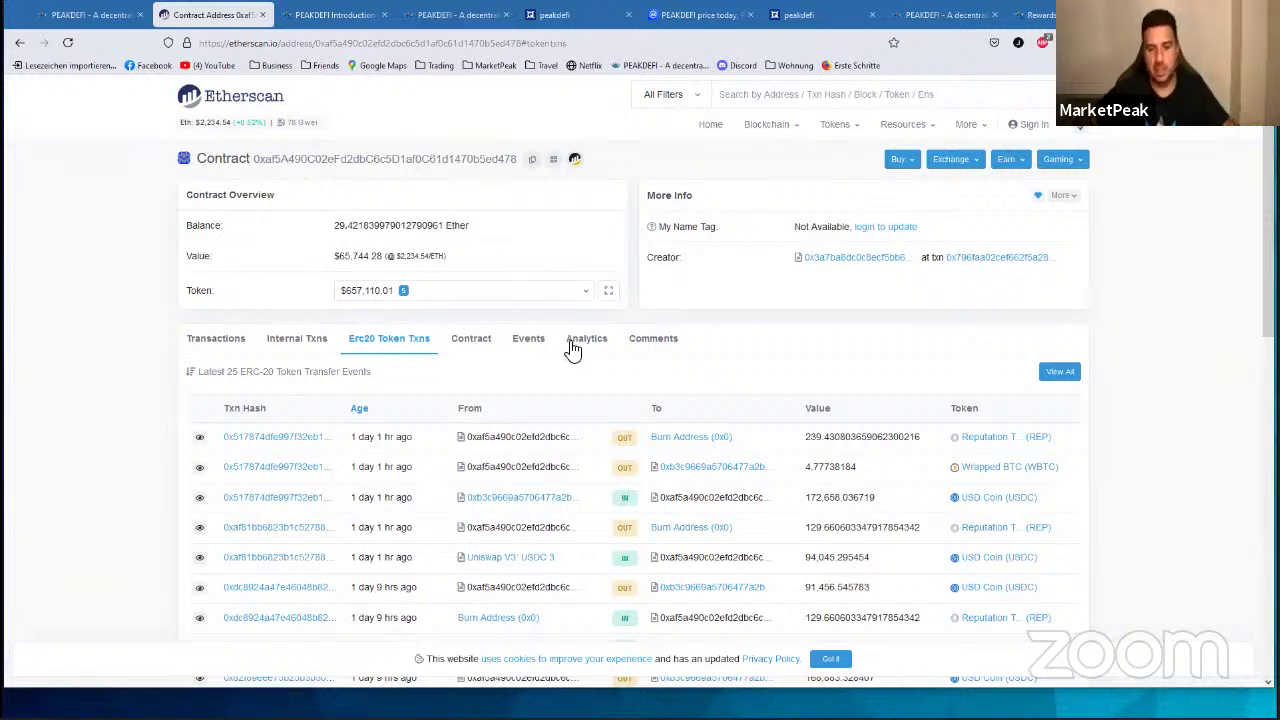
Step: Open the fund contract's code on Etherscan and look over its bytecode
{"action": "left_click", "coordinate": [657, 338]}
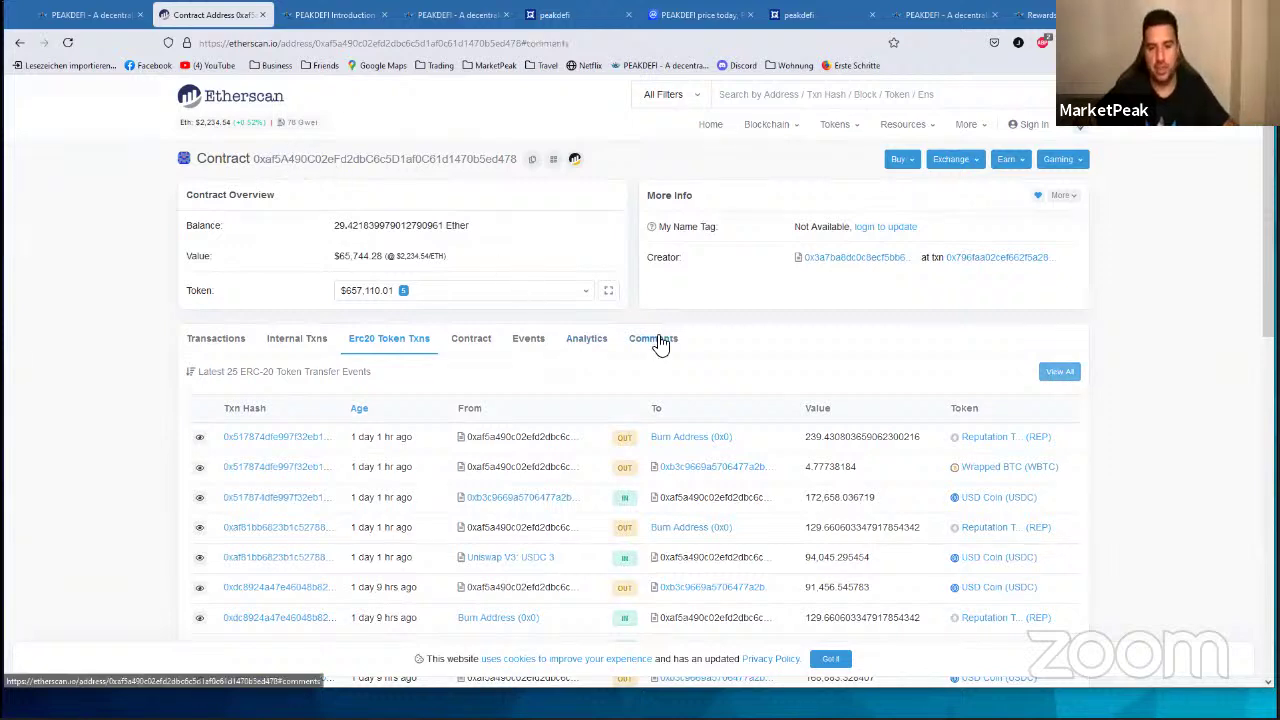
{"action": "left_click", "coordinate": [478, 340]}
{"action": "scroll", "coordinate": [470, 462], "scroll_direction": "down", "scroll_amount": 1}
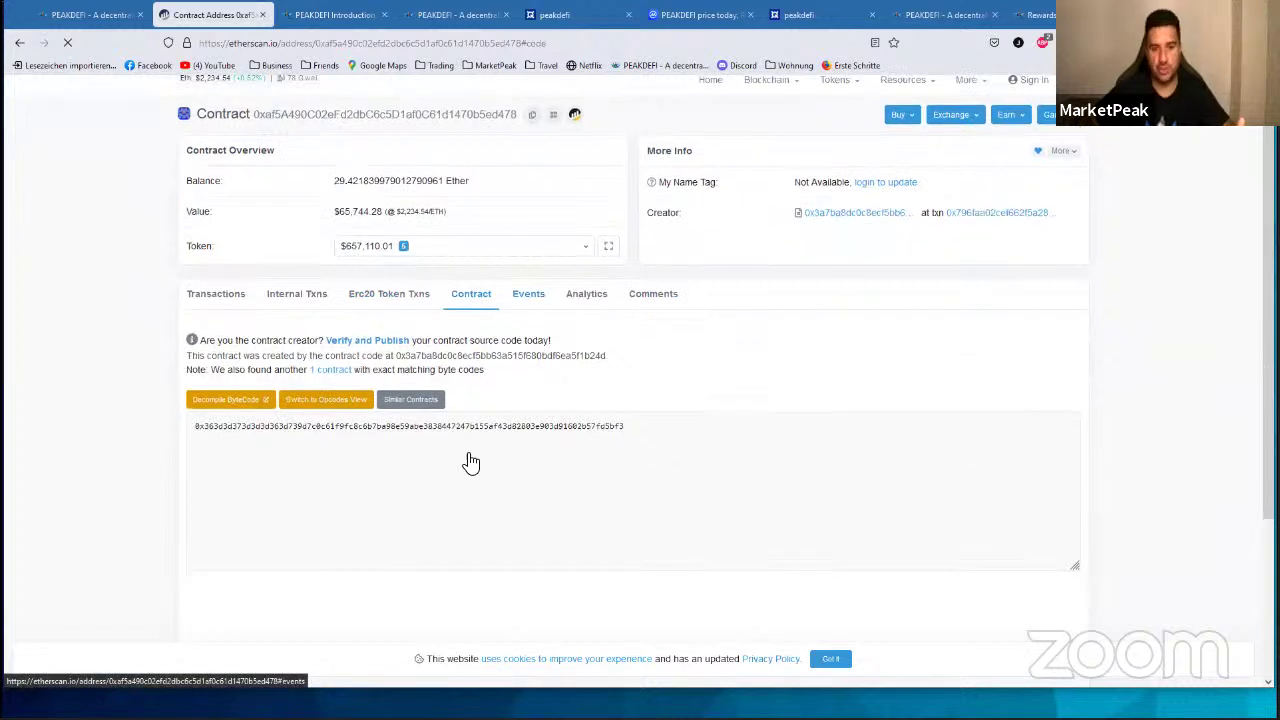
{"action": "scroll", "coordinate": [471, 462], "scroll_direction": "down", "scroll_amount": 1}
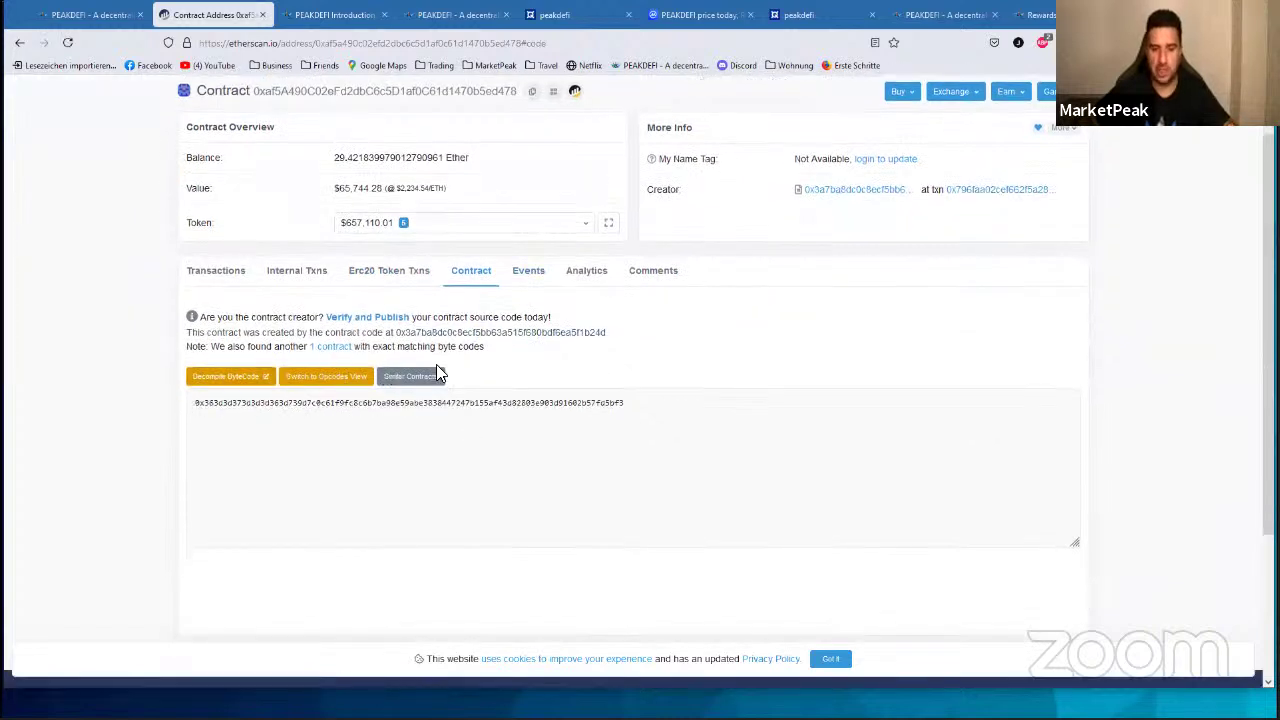
{"action": "scroll", "coordinate": [697, 489], "scroll_direction": "up", "scroll_amount": 1}
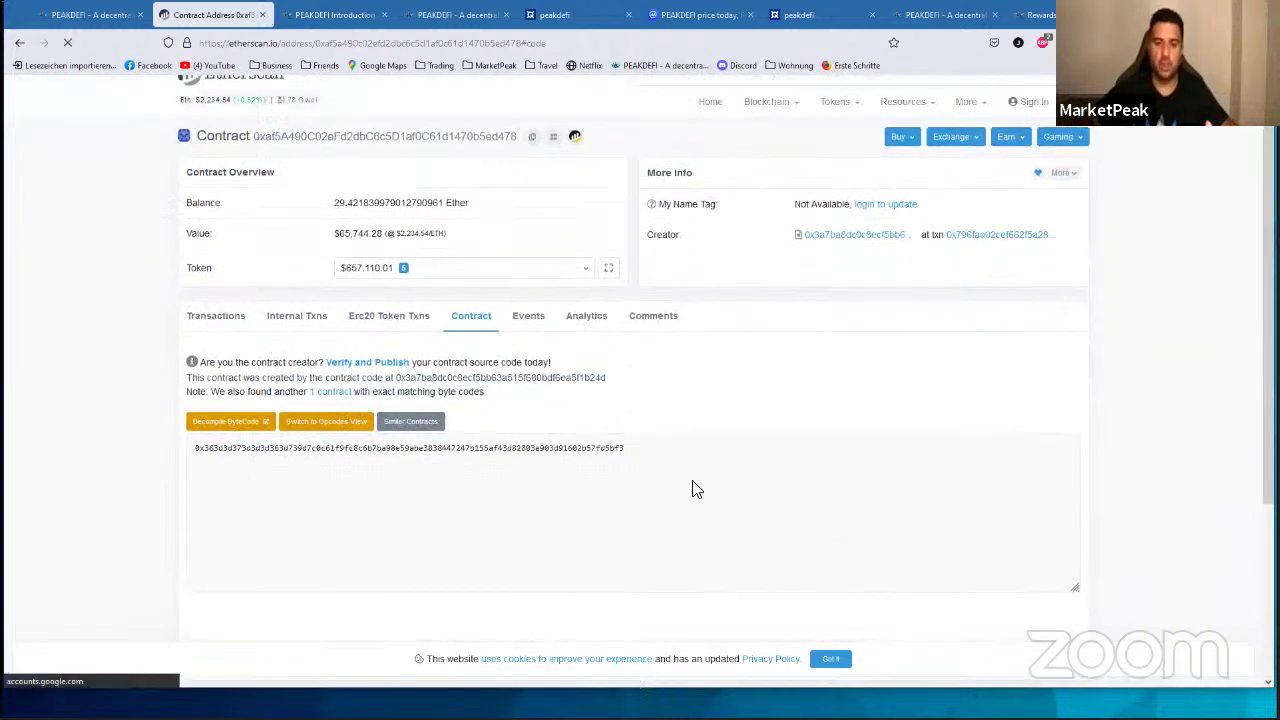
Step: Show the fund contract's transactions list and compare it with the Quantstamp security assessment certificate for PEAKDEFI
{"action": "left_click", "coordinate": [195, 339]}
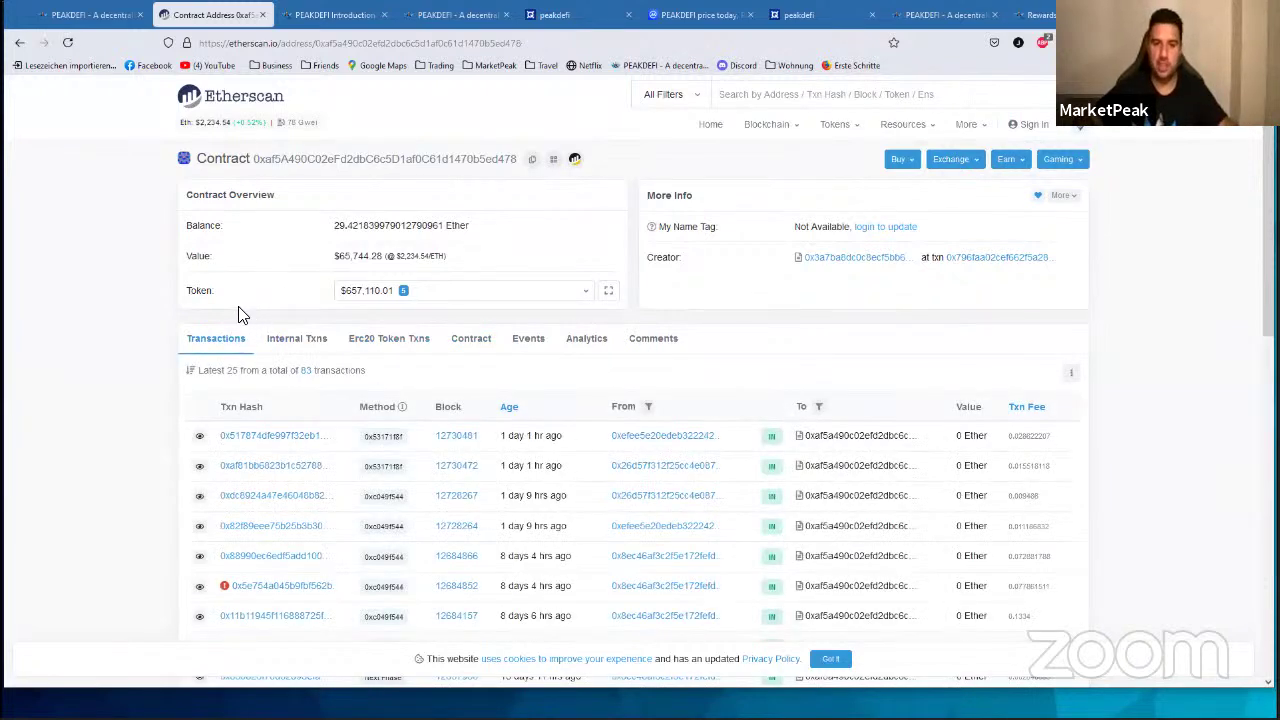
{"action": "left_click", "coordinate": [560, 14]}
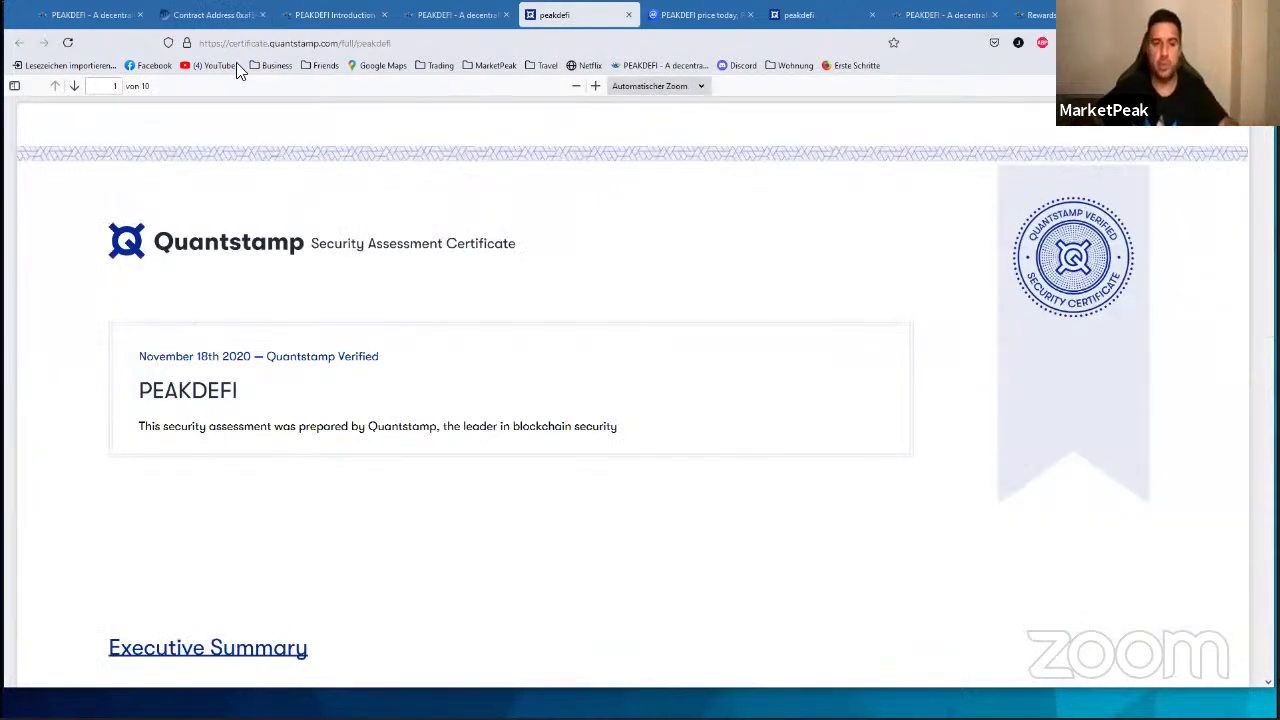
{"action": "left_click", "coordinate": [200, 22]}
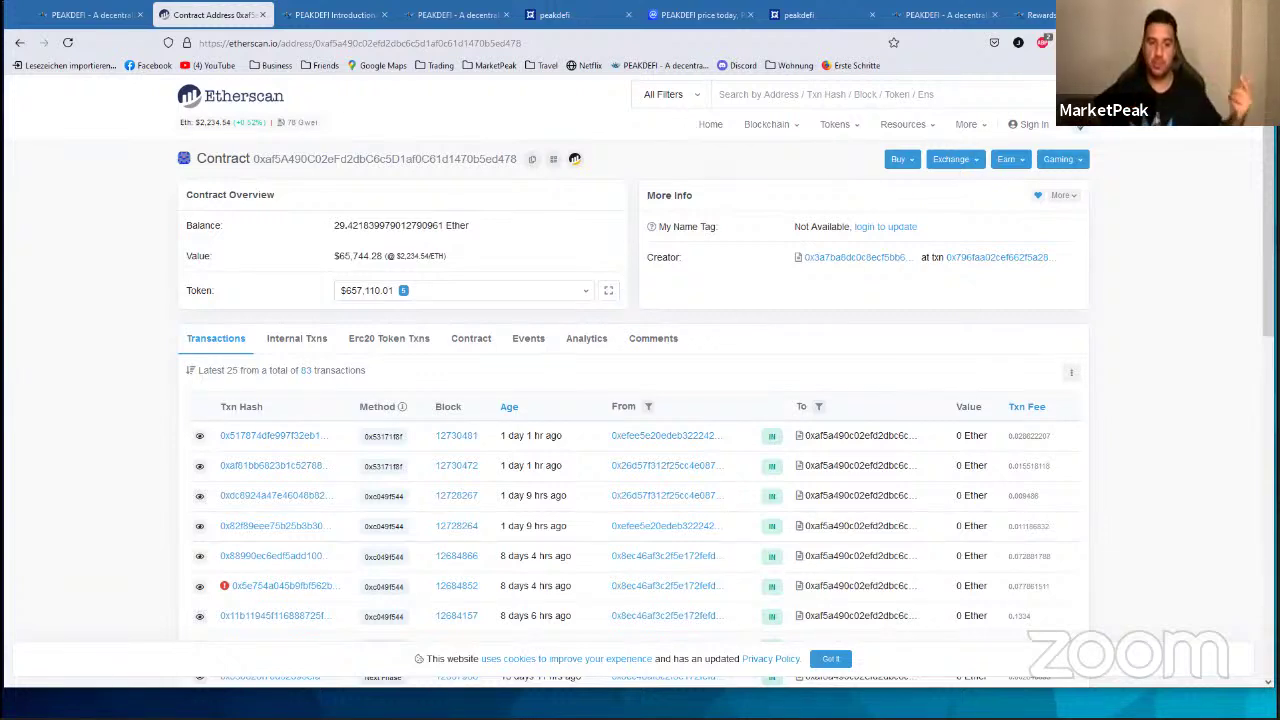
Step: Reconnect to the Ethereum investor portal with the MetaMask wallet and open the fund's Portfolio page
{"action": "left_click", "coordinate": [90, 14]}
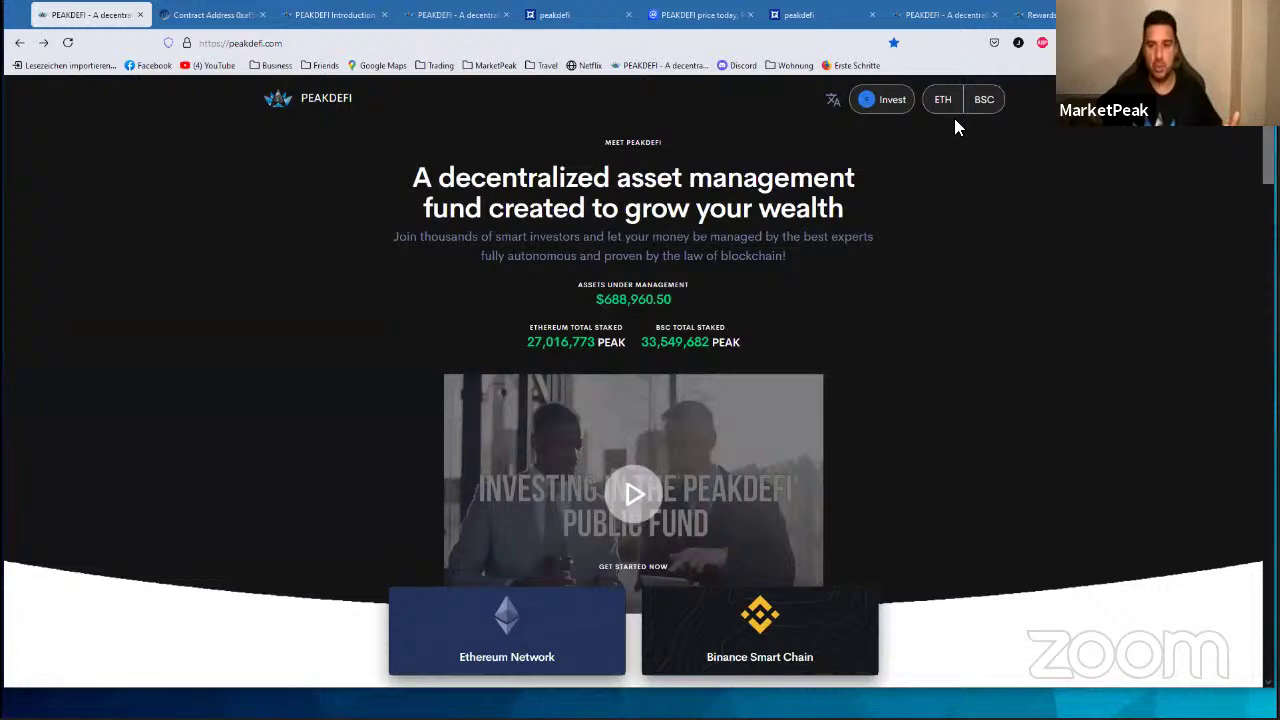
{"action": "left_click", "coordinate": [701, 340]}
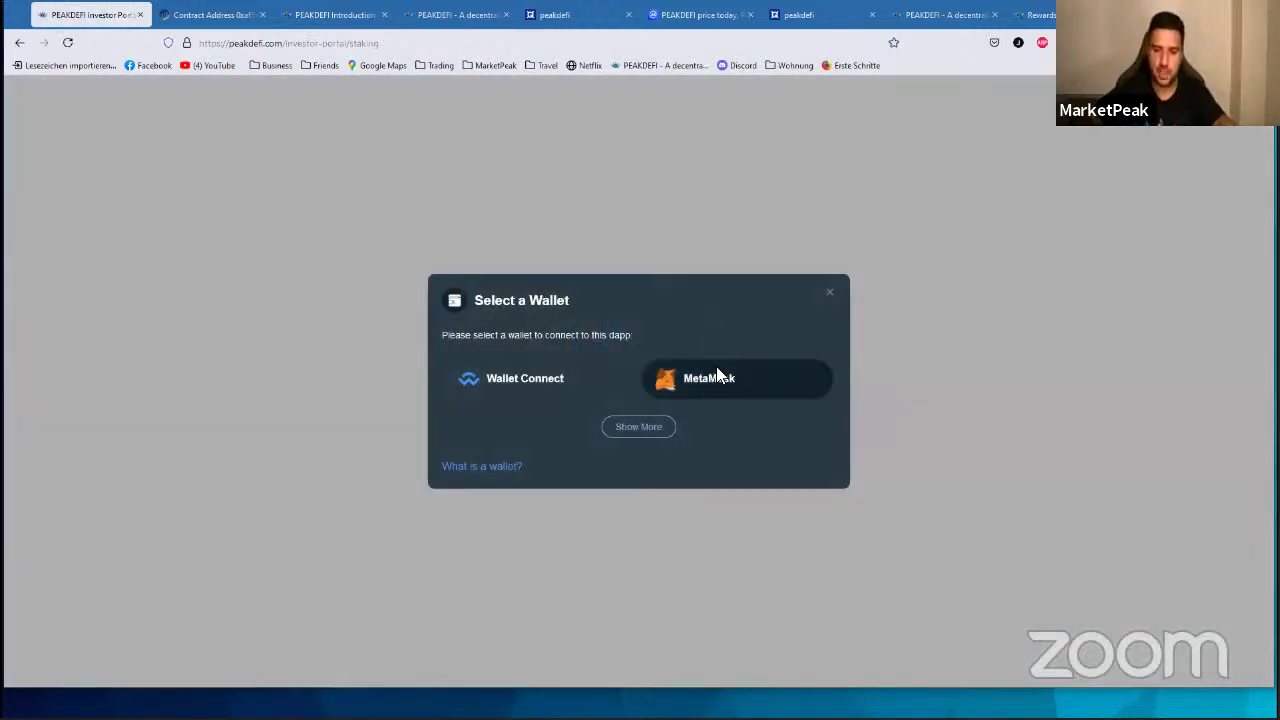
{"action": "left_click", "coordinate": [716, 372]}
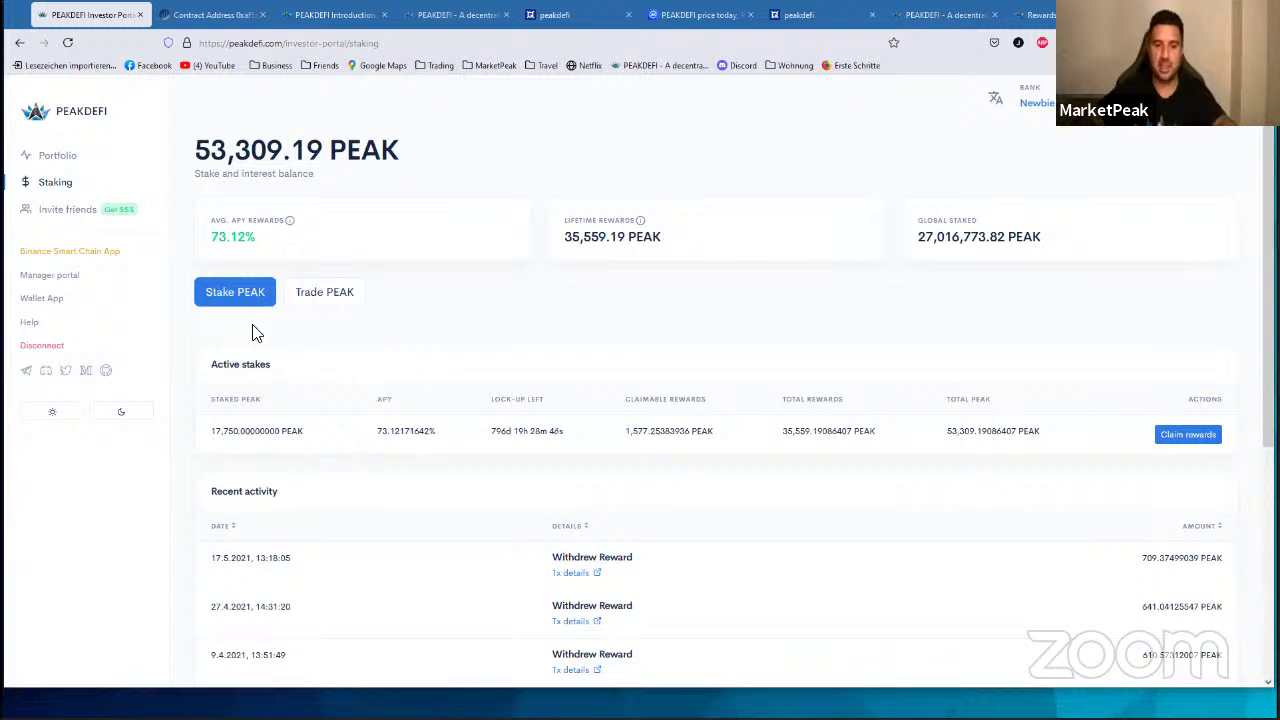
{"action": "left_click", "coordinate": [57, 160]}
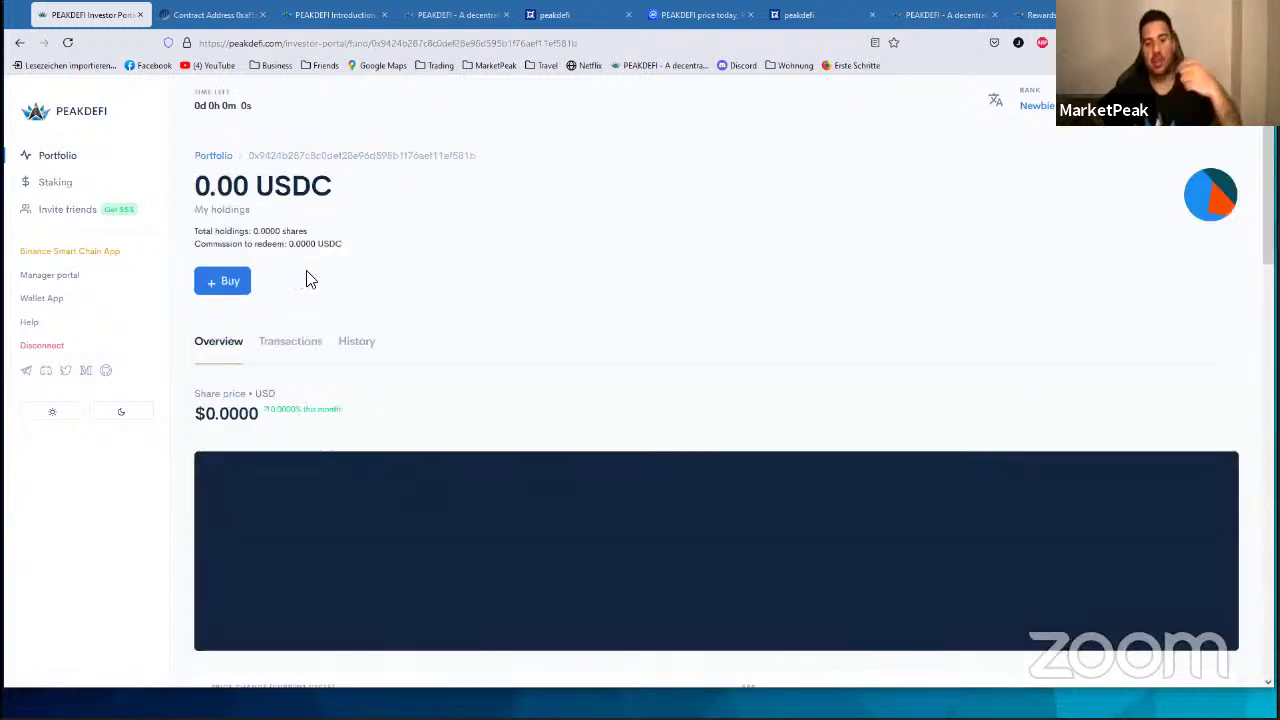
Step: Open the Contracts page in the PEAKDEFI documentation and highlight the list of deployed blockchain addresses
{"action": "left_click", "coordinate": [450, 15]}
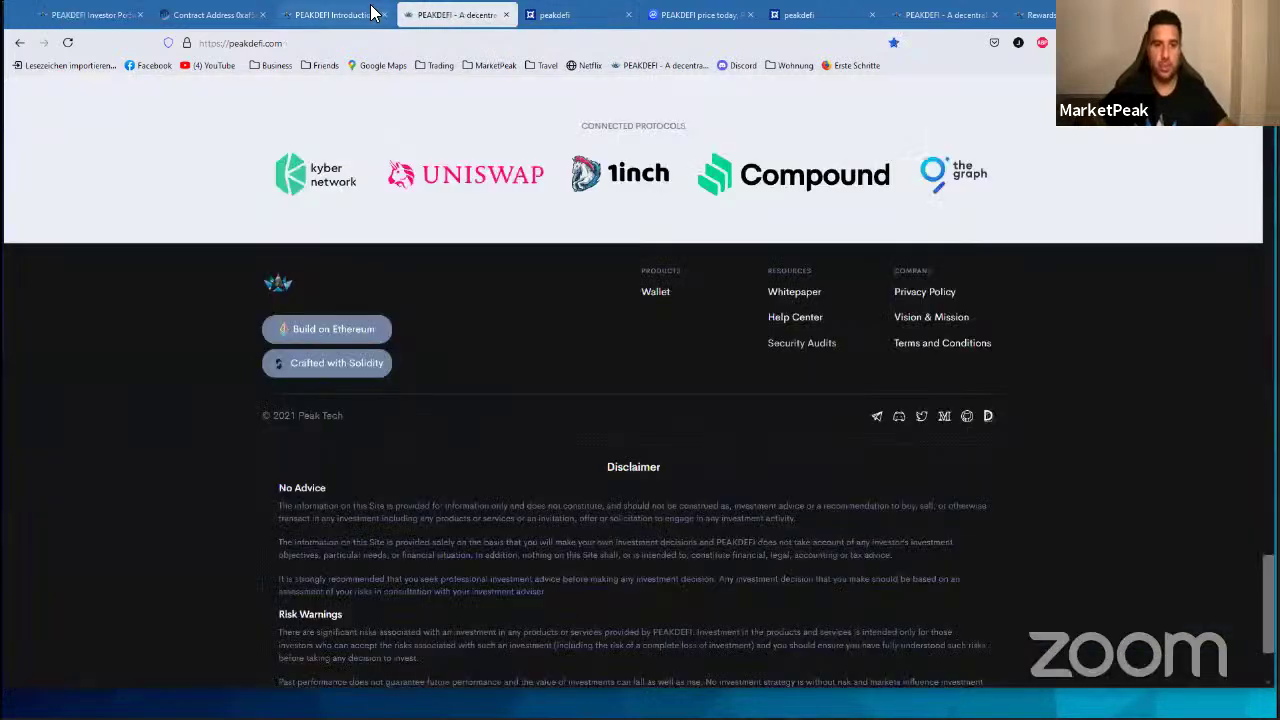
{"action": "left_click", "coordinate": [1040, 15]}
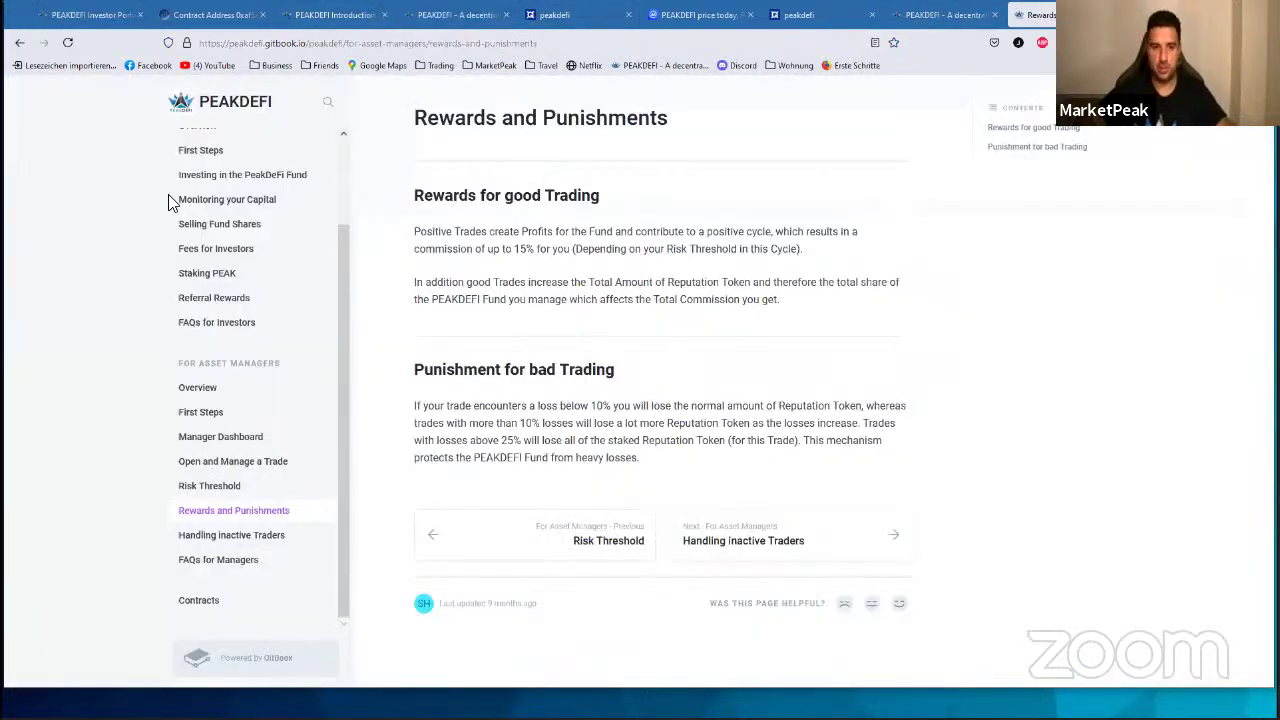
{"action": "left_click", "coordinate": [216, 600]}
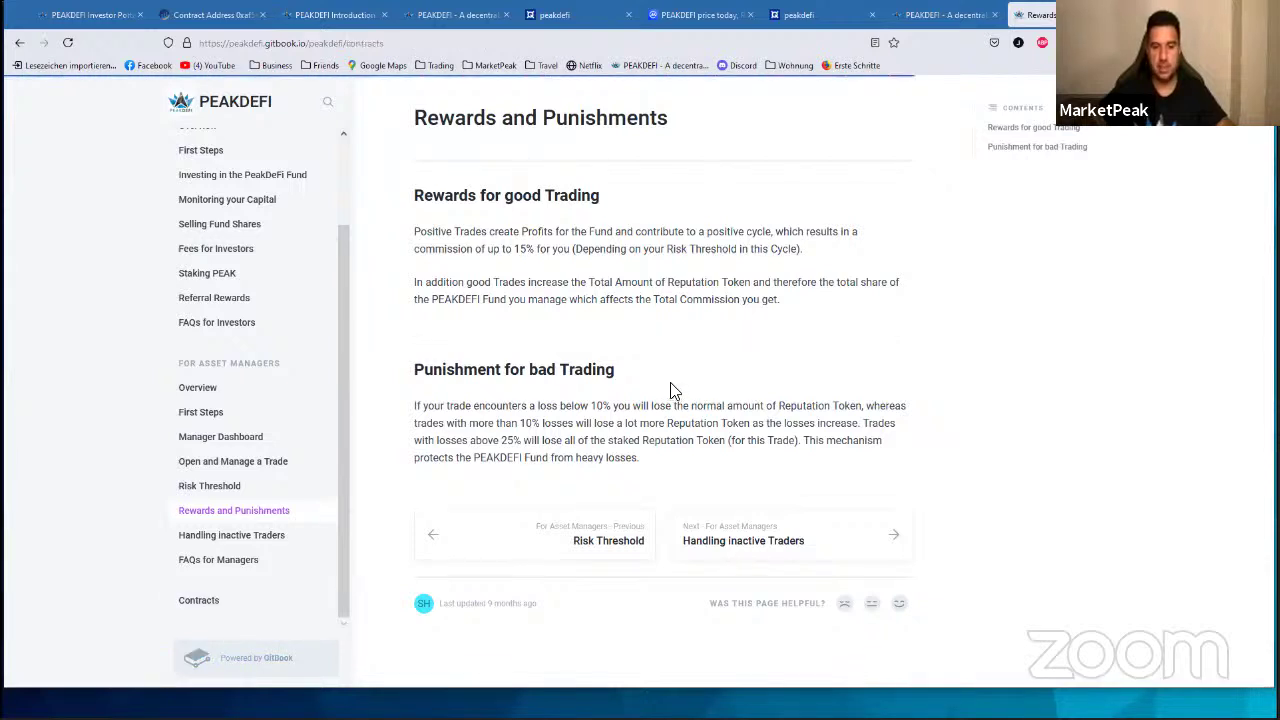
{"action": "left_click_drag", "start_coordinate": [427, 213], "coordinate": [666, 486]}
{"action": "left_click", "coordinate": [680, 486]}
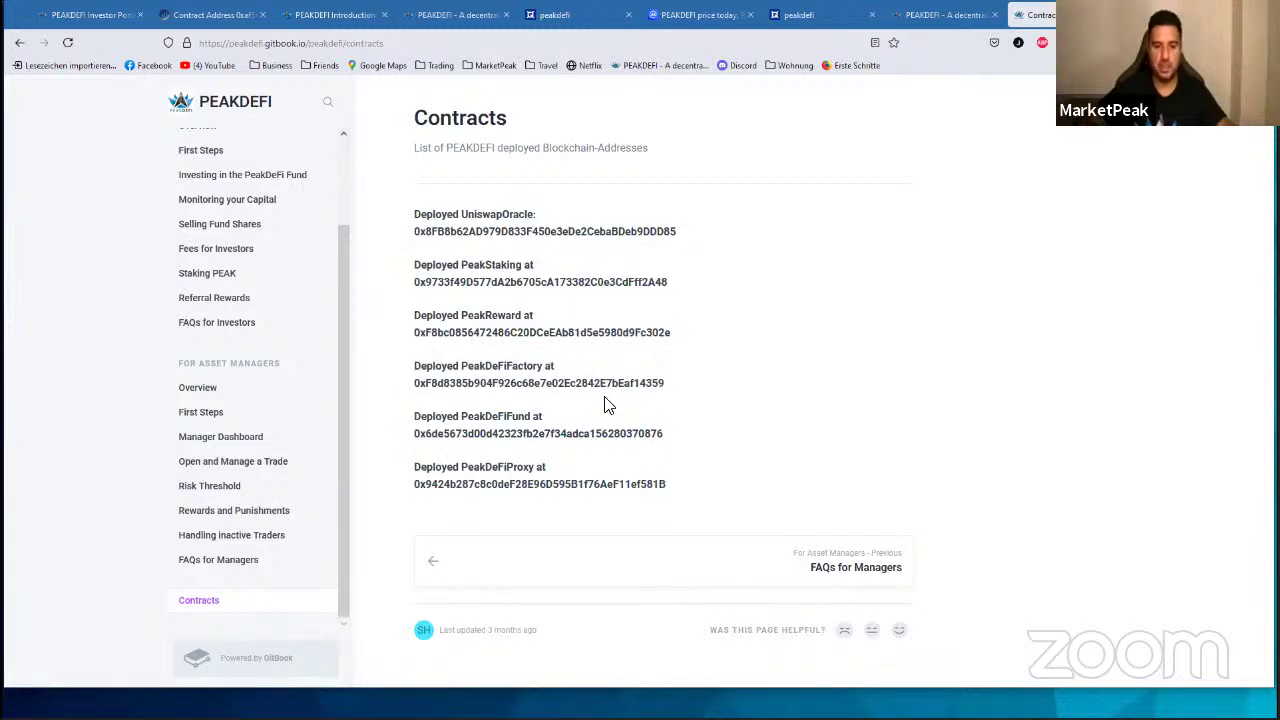
Step: Highlight the deployed PeakStaking contract address, and return to the fund's Portfolio page in the investor portal
{"action": "left_click_drag", "start_coordinate": [414, 282], "coordinate": [700, 283]}
{"action": "left_click", "coordinate": [714, 289]}
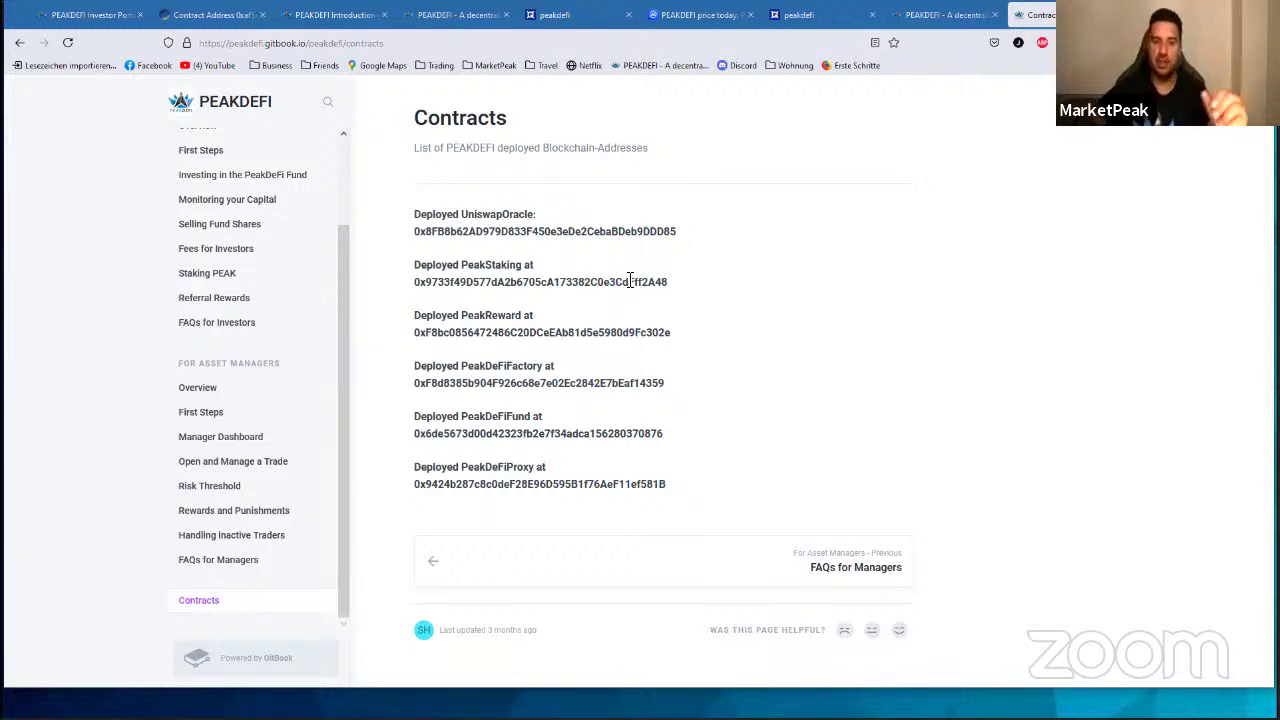
{"action": "left_click_drag", "start_coordinate": [666, 283], "coordinate": [410, 280]}
{"action": "left_click", "coordinate": [765, 265]}
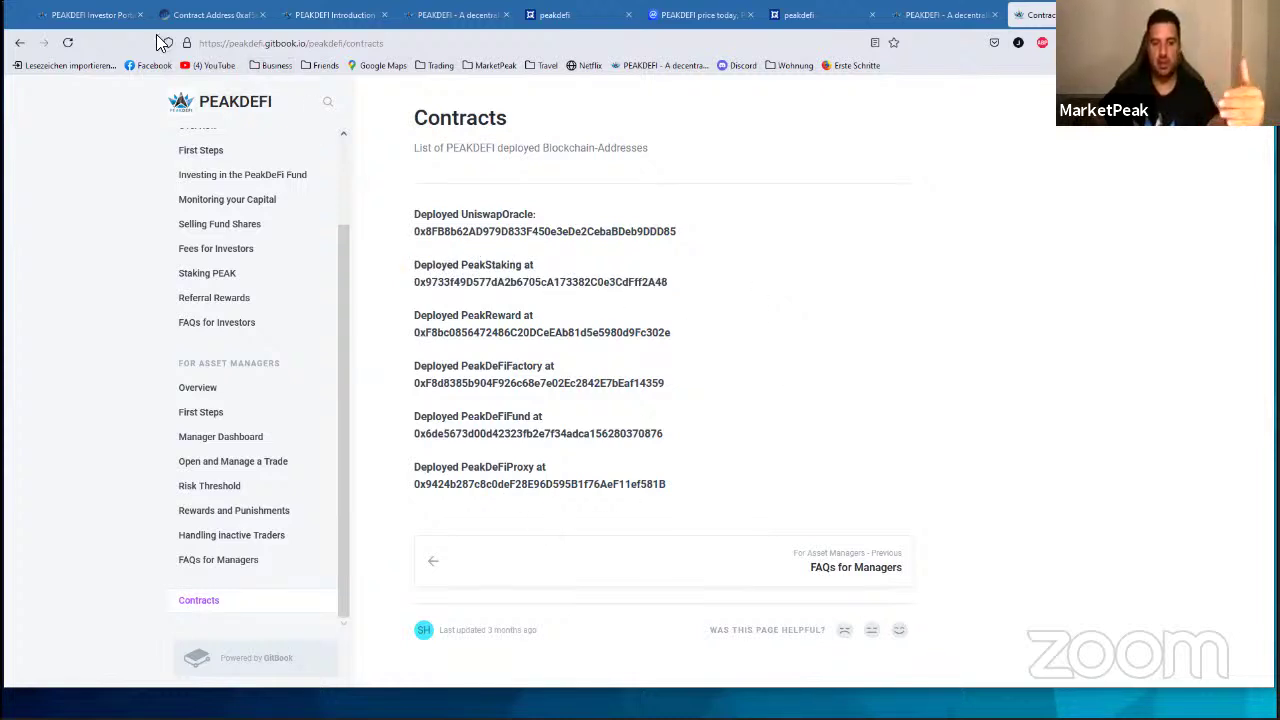
{"action": "left_click", "coordinate": [95, 15]}
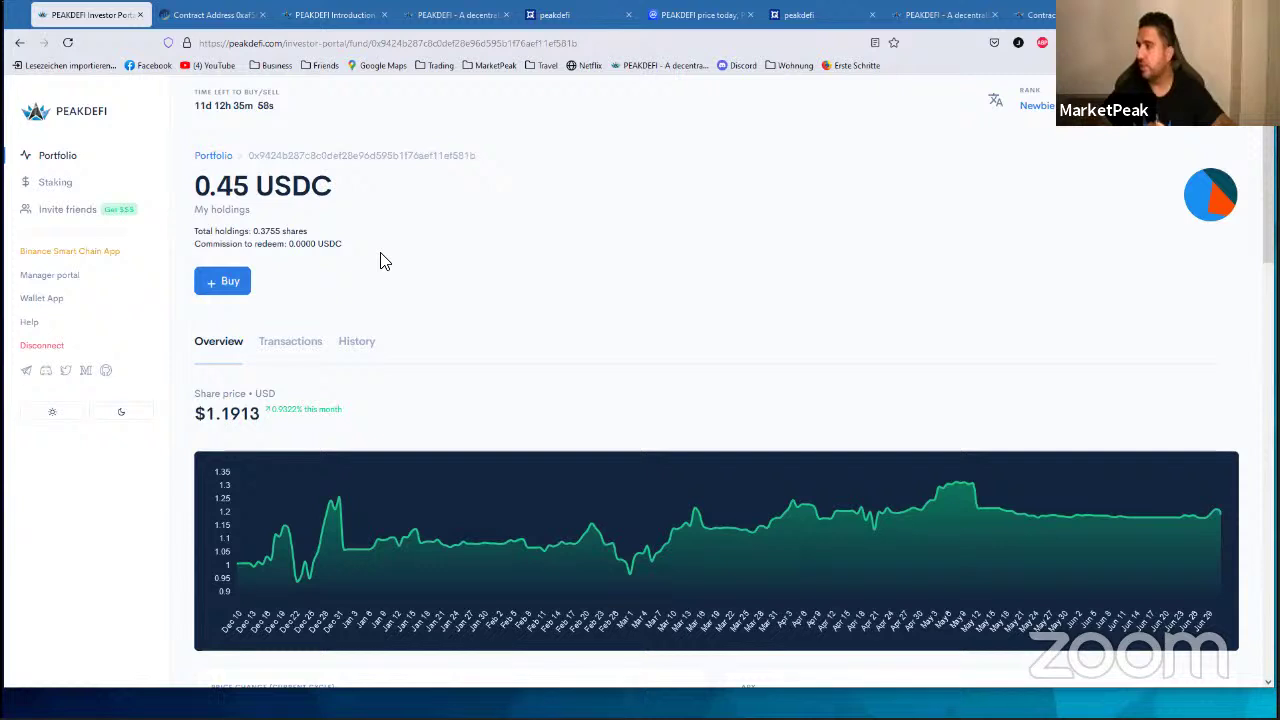
Step: View the Invite friends page with its referral summary, and return to the fund's Portfolio page to point out the time left to buy or sell
{"action": "left_click", "coordinate": [79, 220]}
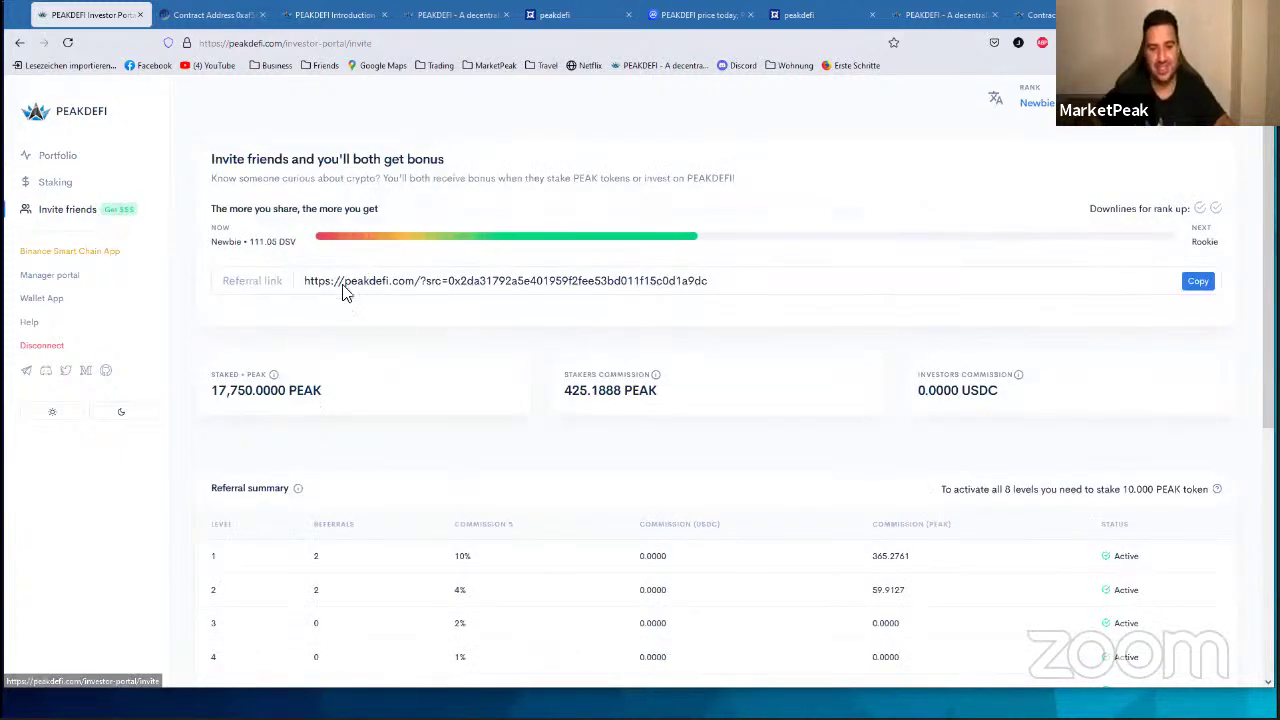
{"action": "left_click", "coordinate": [66, 158]}
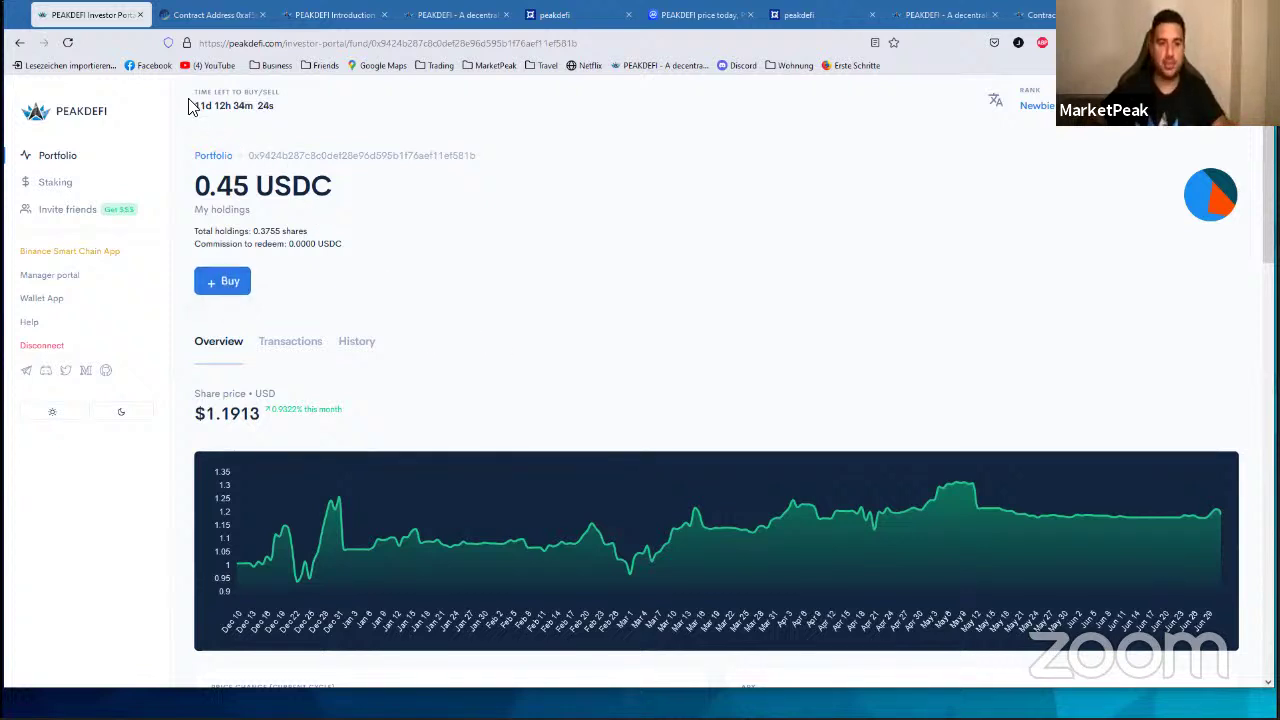
{"action": "left_click_drag", "start_coordinate": [190, 98], "coordinate": [302, 114]}
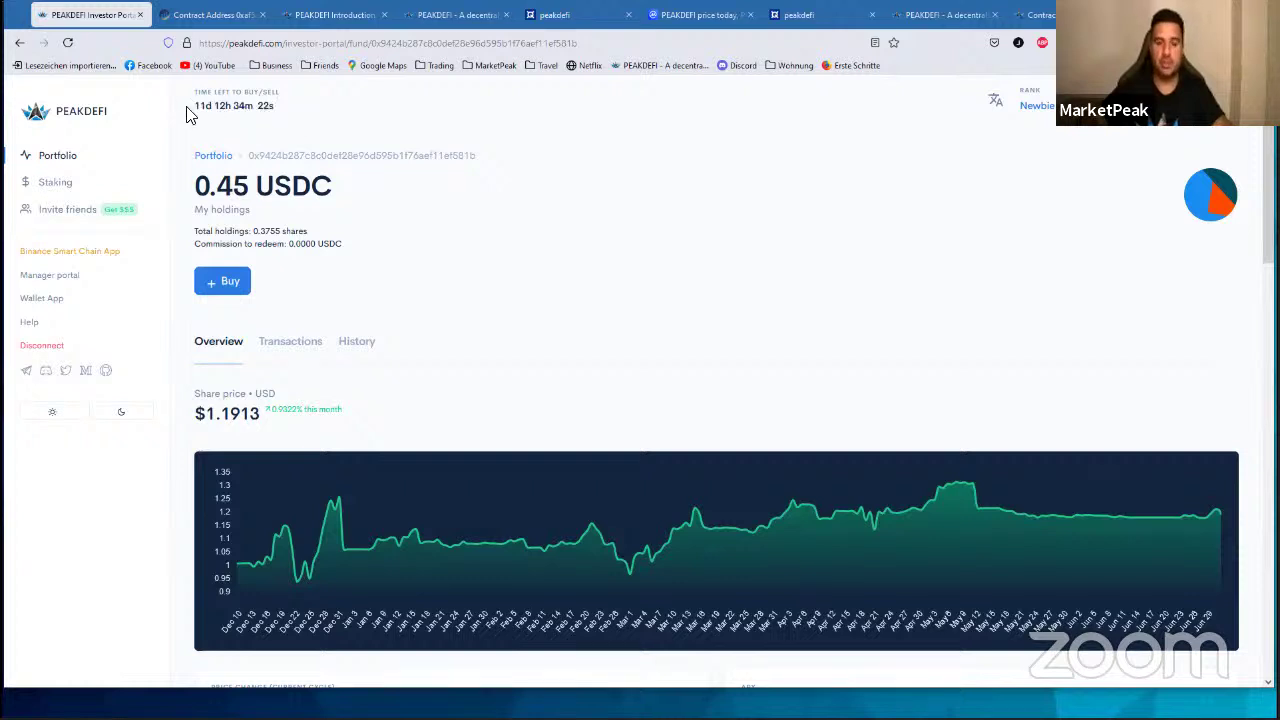
{"action": "left_click_drag", "start_coordinate": [188, 108], "coordinate": [297, 109]}
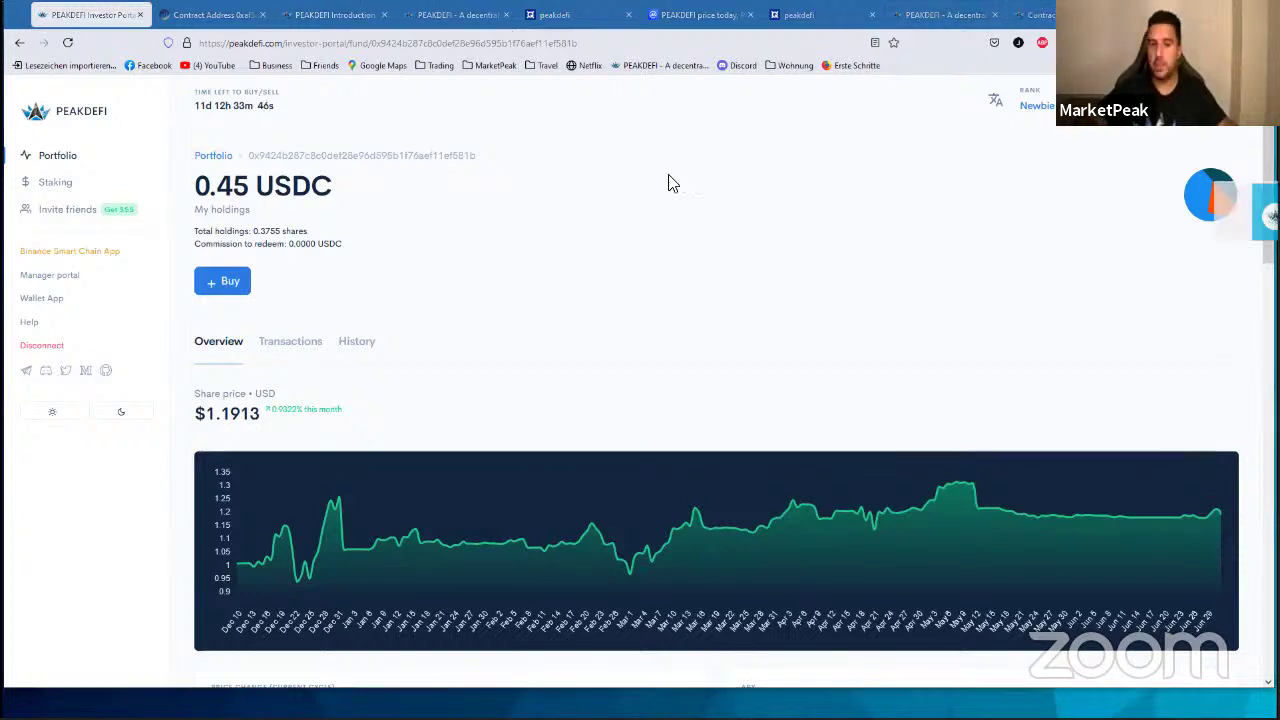
Step: Locate the Whitepaper link in the PEAKDEFI website's footer resources, and bring up the whitepaper PDF
{"action": "left_click", "coordinate": [151, 12]}
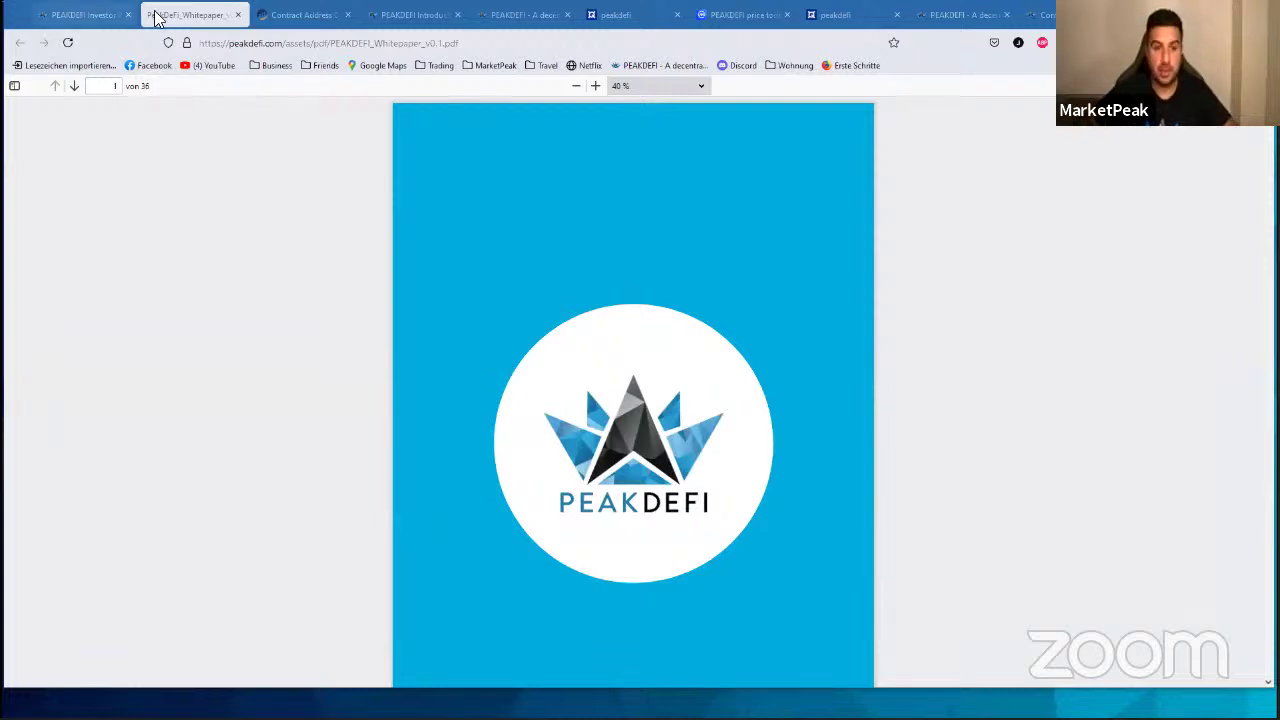
{"action": "left_click", "coordinate": [940, 15]}
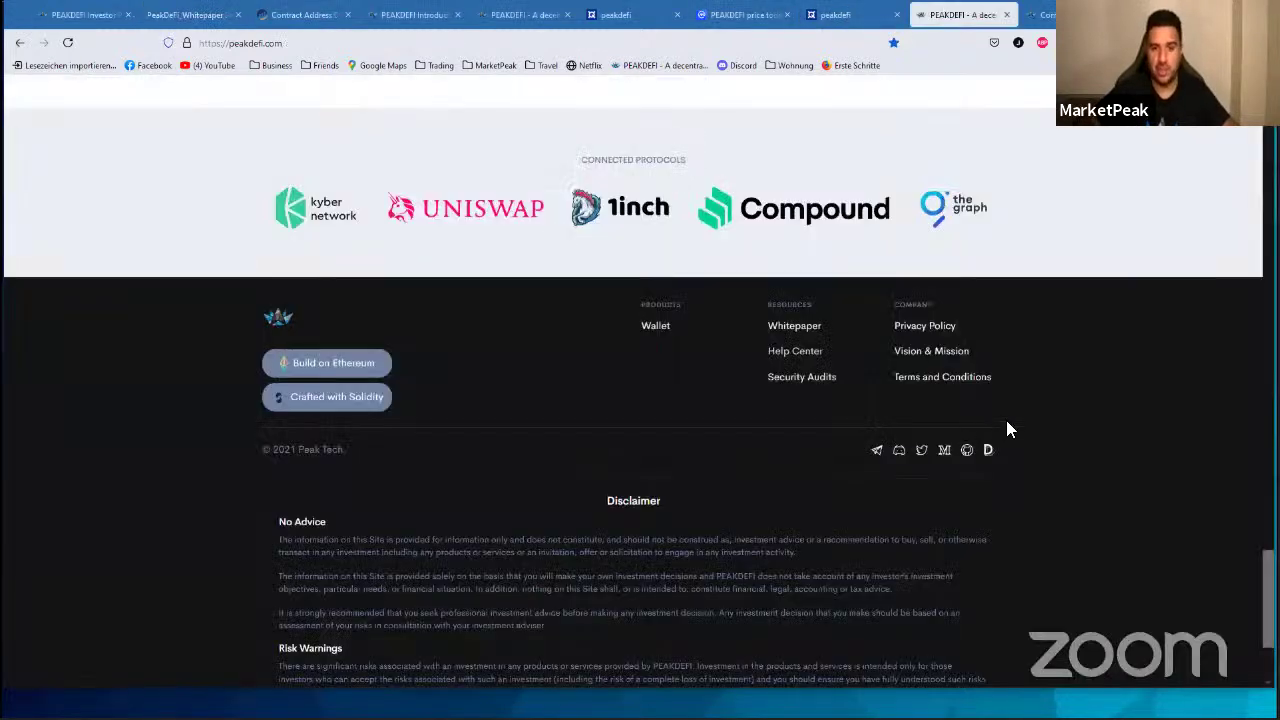
{"action": "left_click_drag", "start_coordinate": [1268, 600], "coordinate": [1120, 562]}
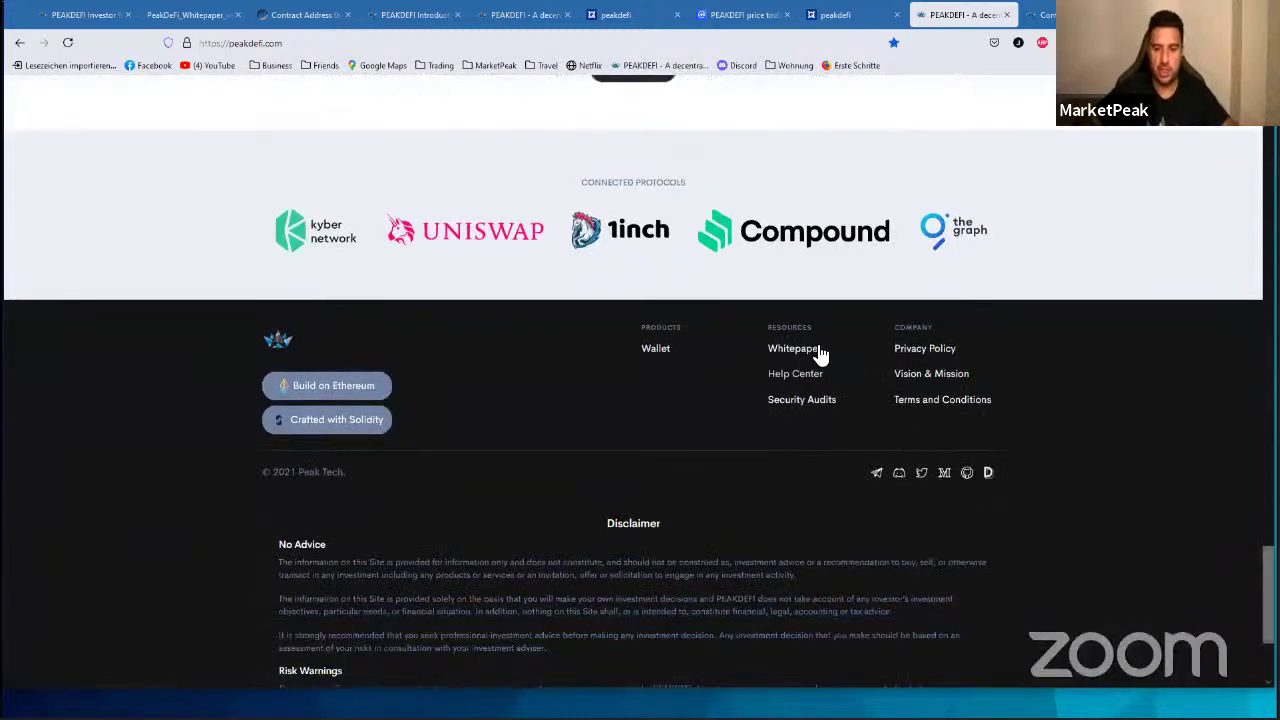
{"action": "left_click", "coordinate": [168, 20]}
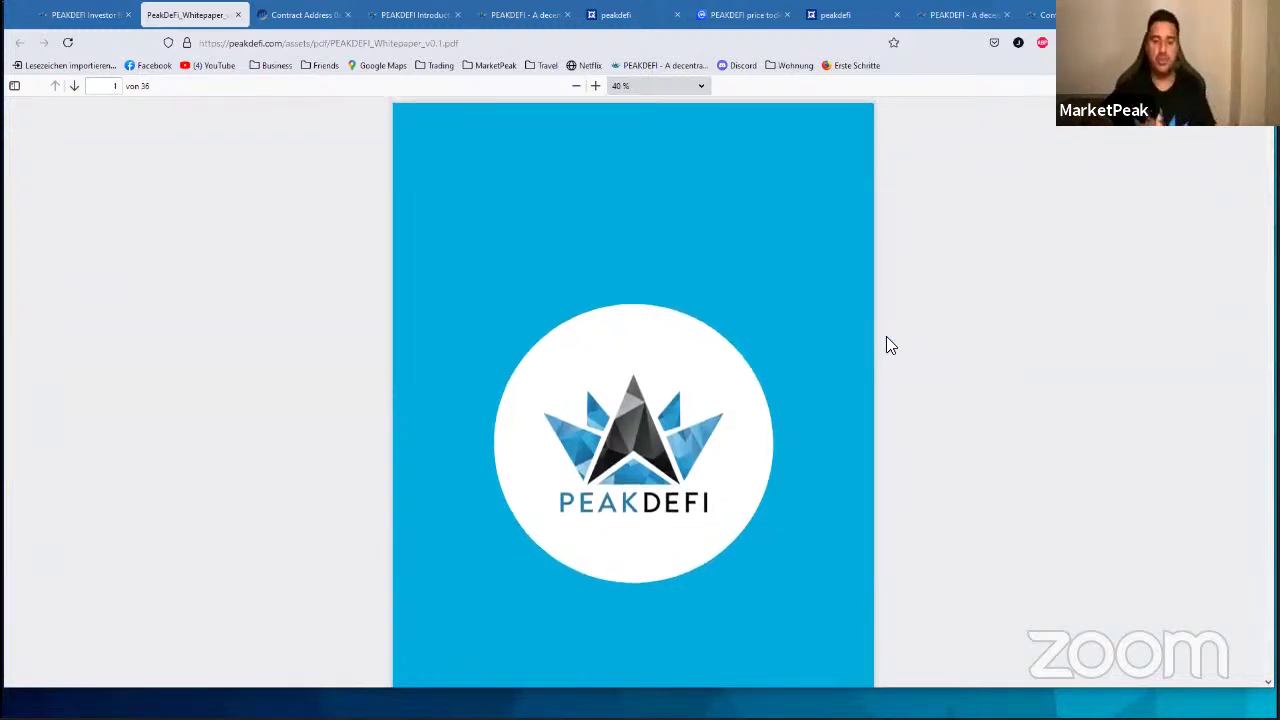
Step: Review the whitepaper's table of contents and skim past the disclaimer pages to the Vision section
{"action": "scroll", "coordinate": [1018, 310], "scroll_direction": "down", "scroll_amount": 5}
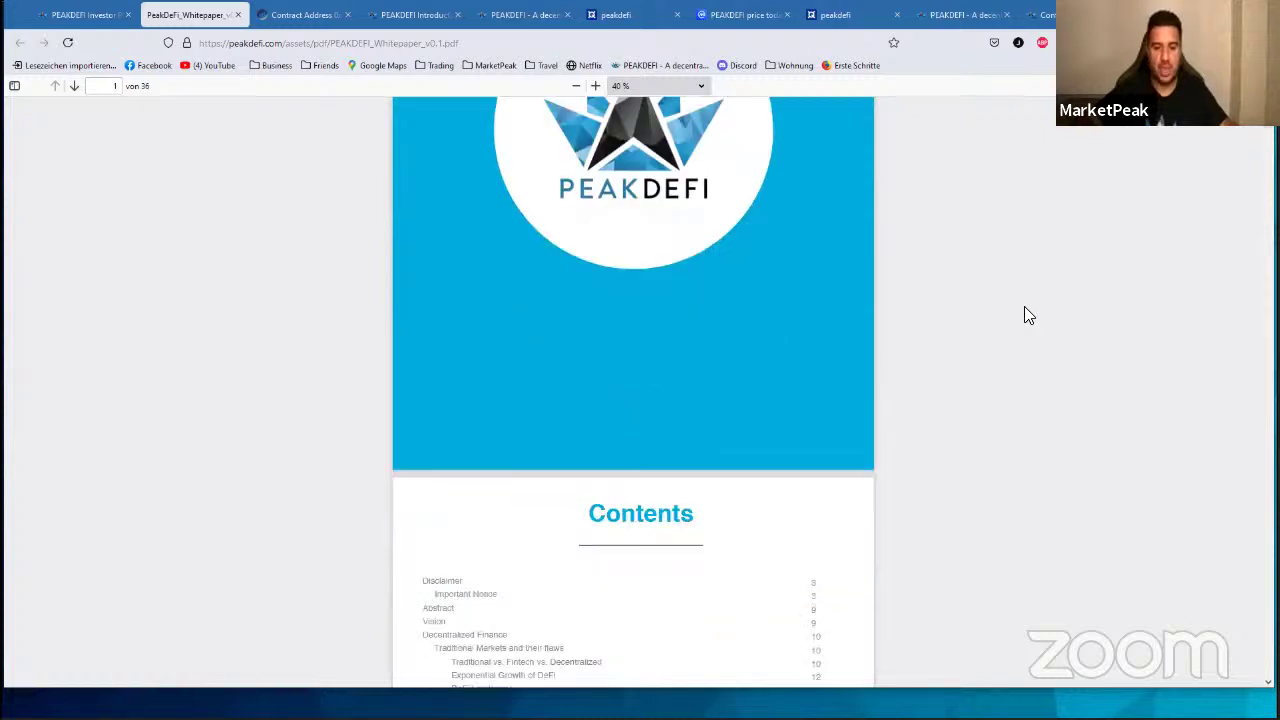
{"action": "scroll", "coordinate": [1024, 310], "scroll_direction": "down", "scroll_amount": 6}
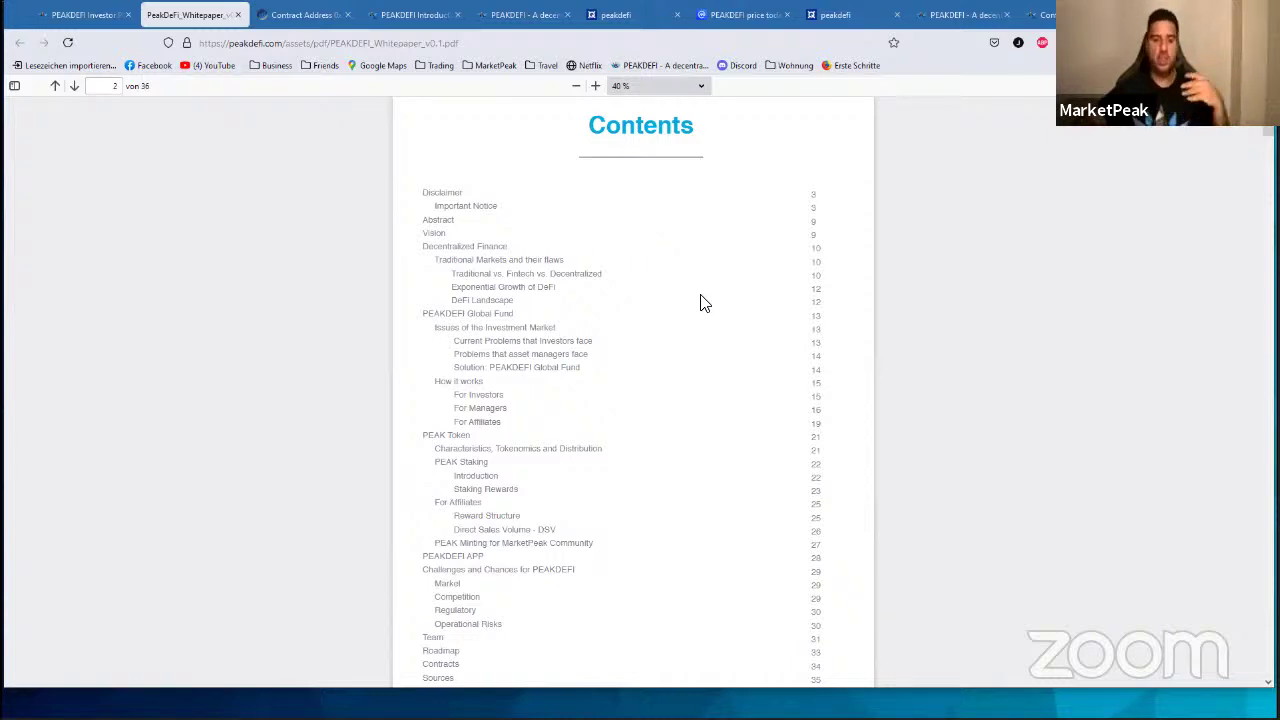
{"action": "scroll", "coordinate": [700, 303], "scroll_direction": "down", "scroll_amount": 1}
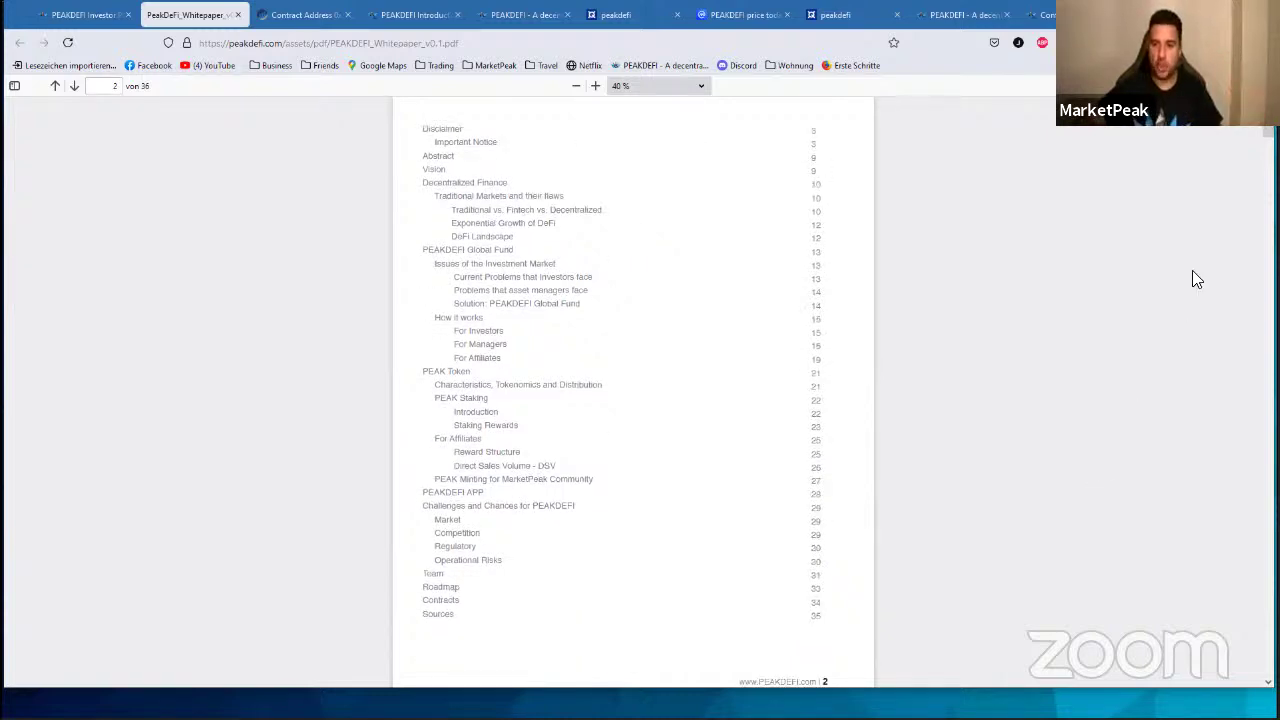
{"action": "scroll", "coordinate": [633, 390], "scroll_direction": "down", "scroll_amount": 20}
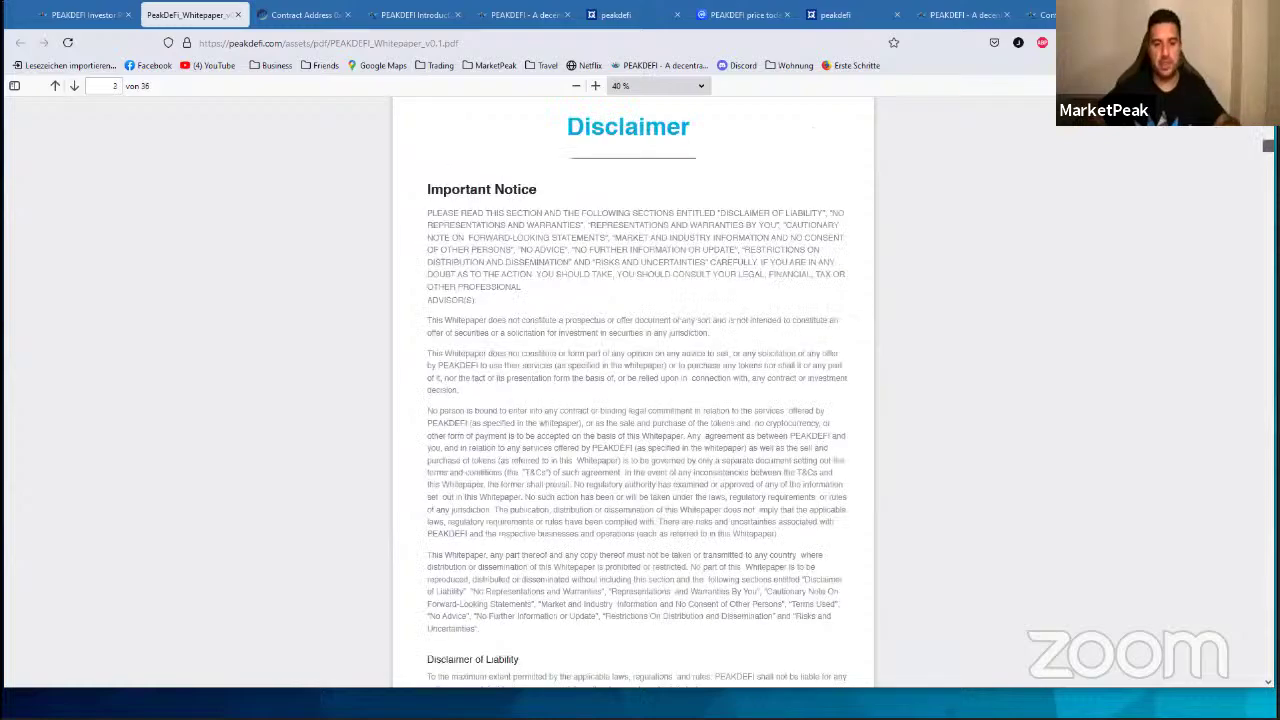
{"action": "scroll", "coordinate": [633, 390], "scroll_direction": "down", "scroll_amount": 5}
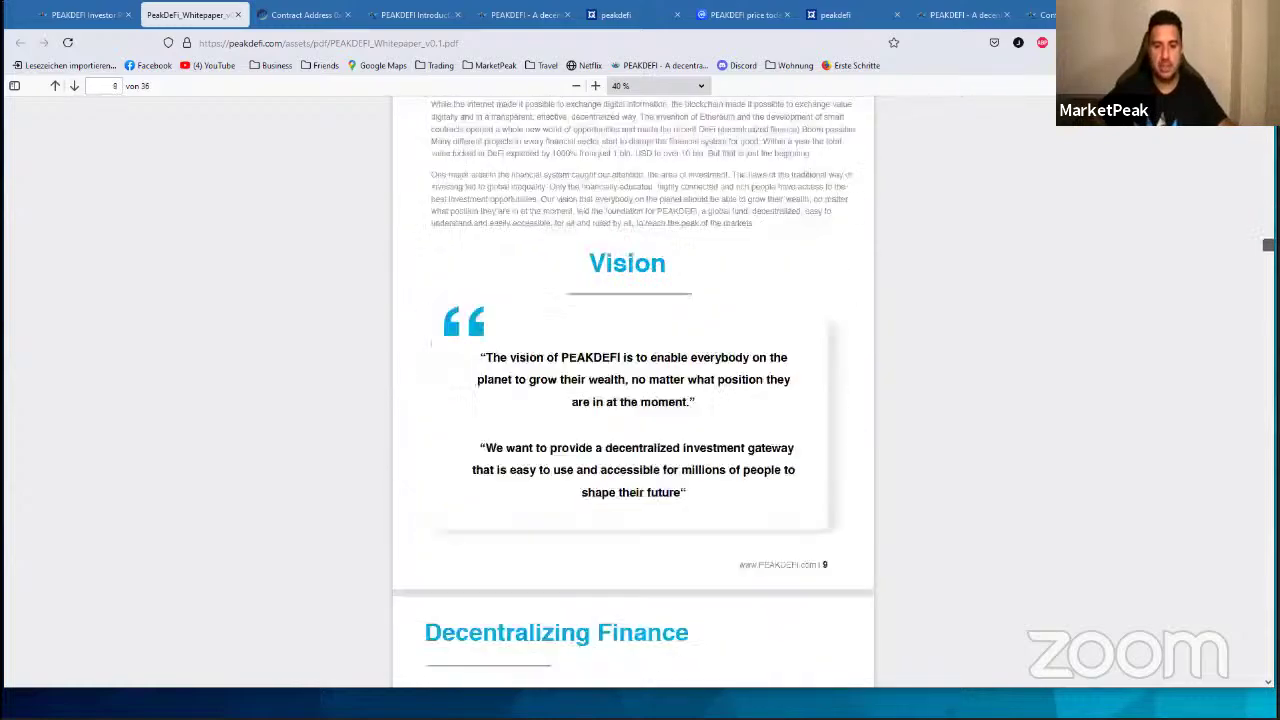
Step: Go back through the whitepaper's disclaimer pages, and read the abstract and vision statement on page 9
{"action": "scroll", "coordinate": [633, 390], "scroll_direction": "up", "scroll_amount": 10}
{"action": "scroll", "coordinate": [633, 390], "scroll_direction": "up", "scroll_amount": 12}
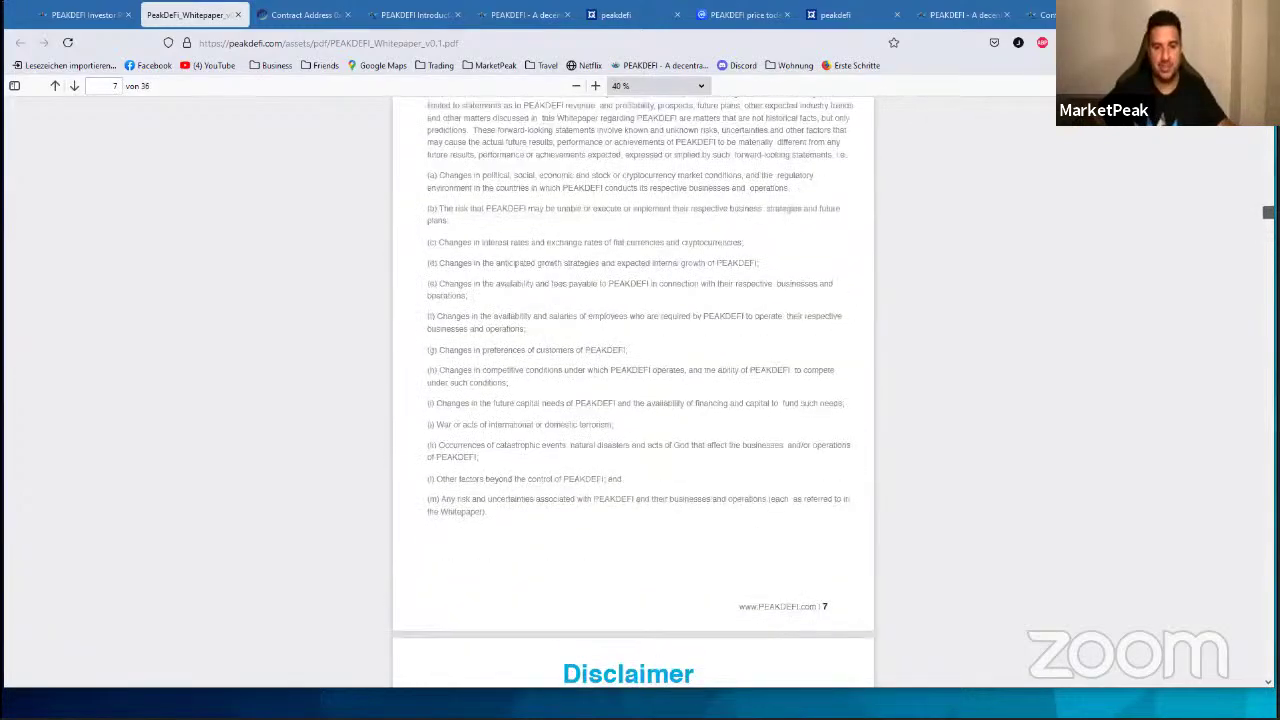
{"action": "scroll", "coordinate": [633, 390], "scroll_direction": "up", "scroll_amount": 10}
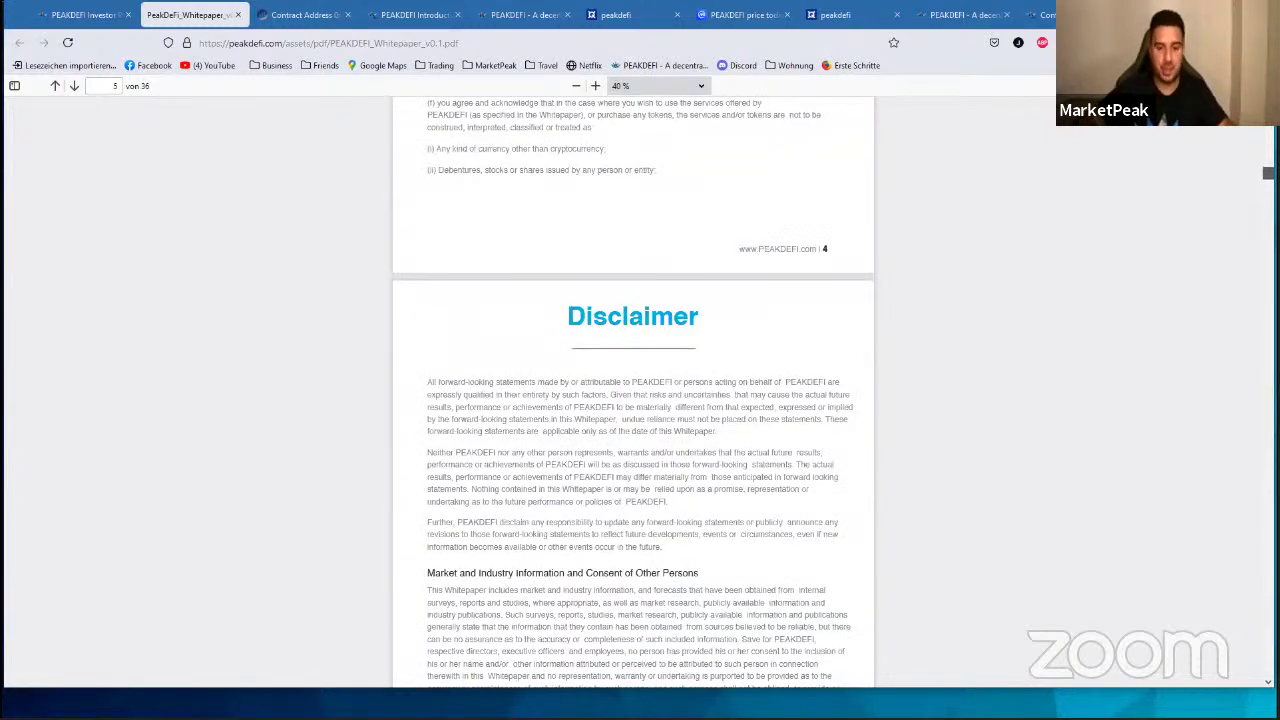
{"action": "scroll", "coordinate": [633, 390], "scroll_direction": "down", "scroll_amount": 10}
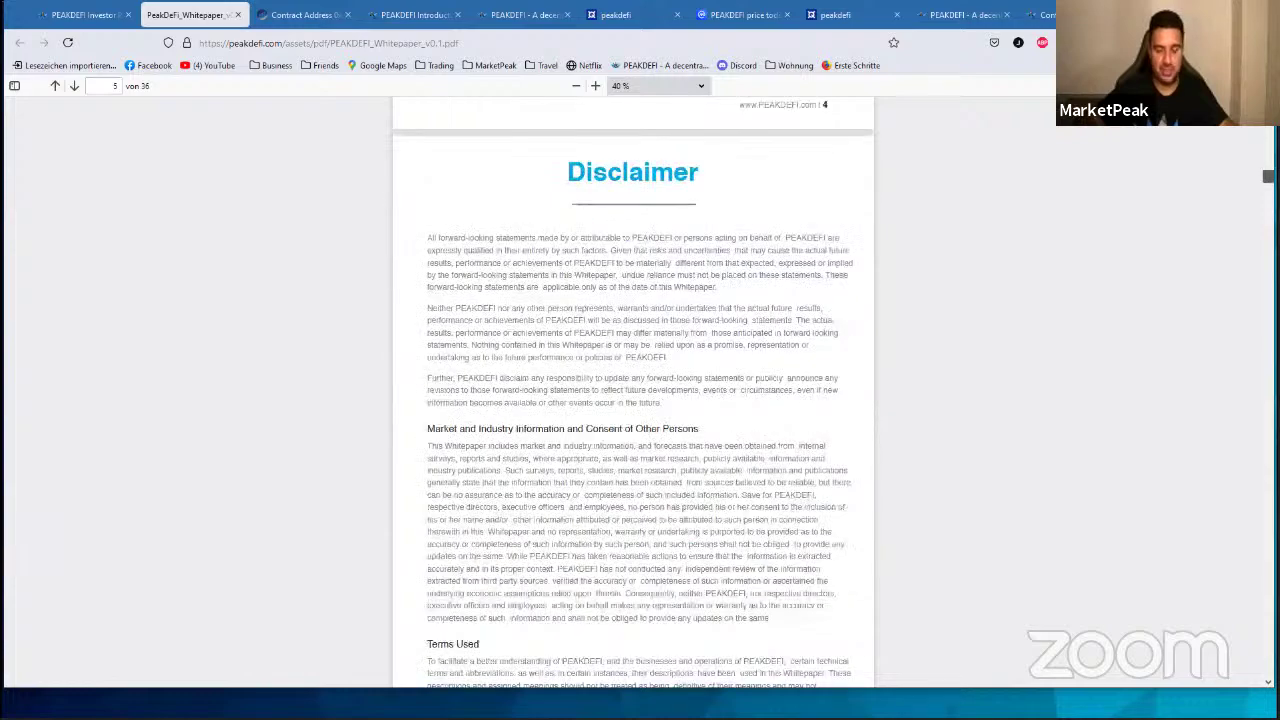
{"action": "scroll", "coordinate": [633, 390], "scroll_direction": "down", "scroll_amount": 20}
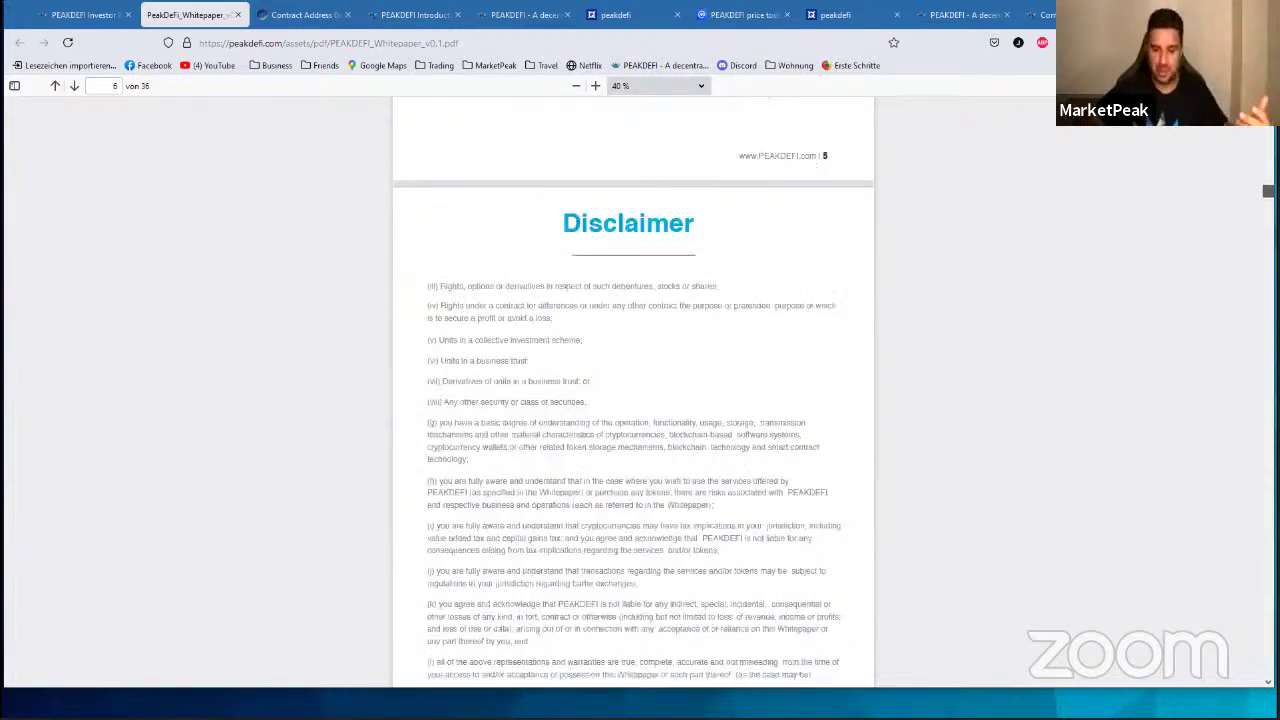
{"action": "scroll", "coordinate": [633, 390], "scroll_direction": "down", "scroll_amount": 12}
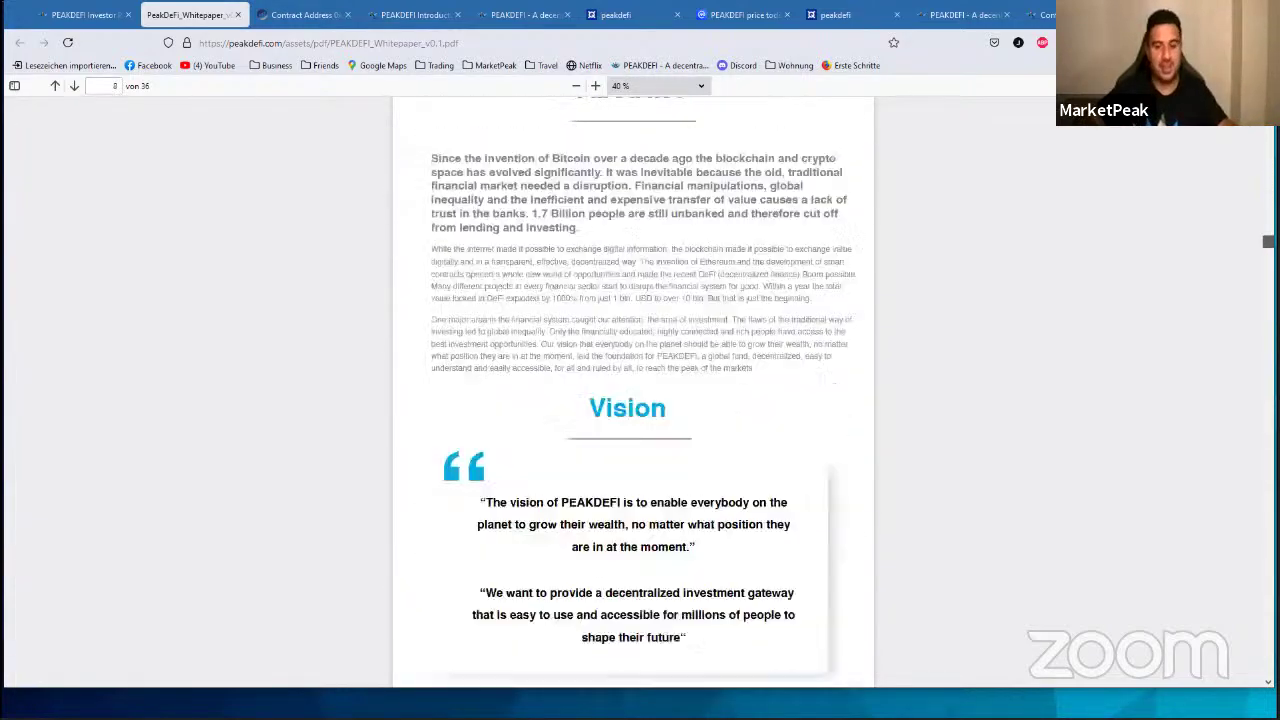
{"action": "scroll", "coordinate": [633, 390], "scroll_direction": "up", "scroll_amount": 4}
{"action": "scroll", "coordinate": [668, 318], "scroll_direction": "up", "scroll_amount": 2}
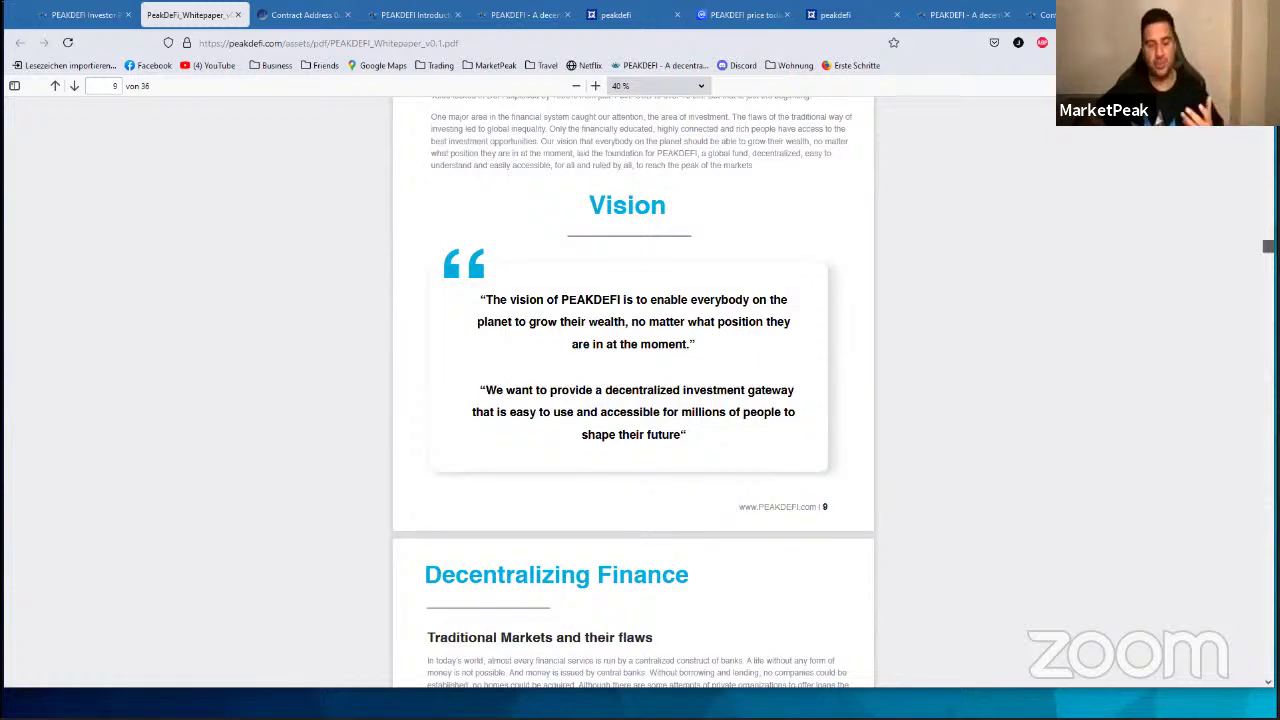
Step: Skim the whitepaper from Decentralizing Finance through the PEAKDEFI Global Fund and PEAK Token chapters to Challenges and Chances for PEAKDEFI
{"action": "scroll", "coordinate": [633, 392], "scroll_direction": "down", "scroll_amount": 15}
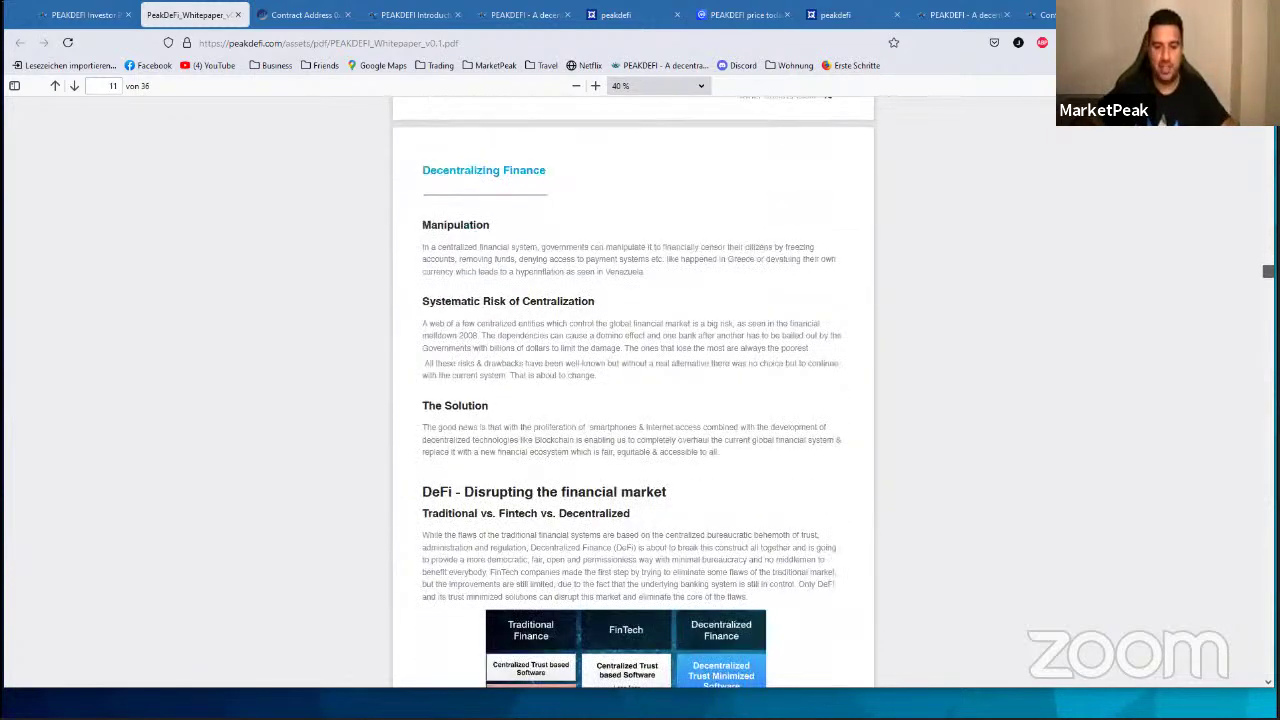
{"action": "scroll", "coordinate": [633, 392], "scroll_direction": "down", "scroll_amount": 8}
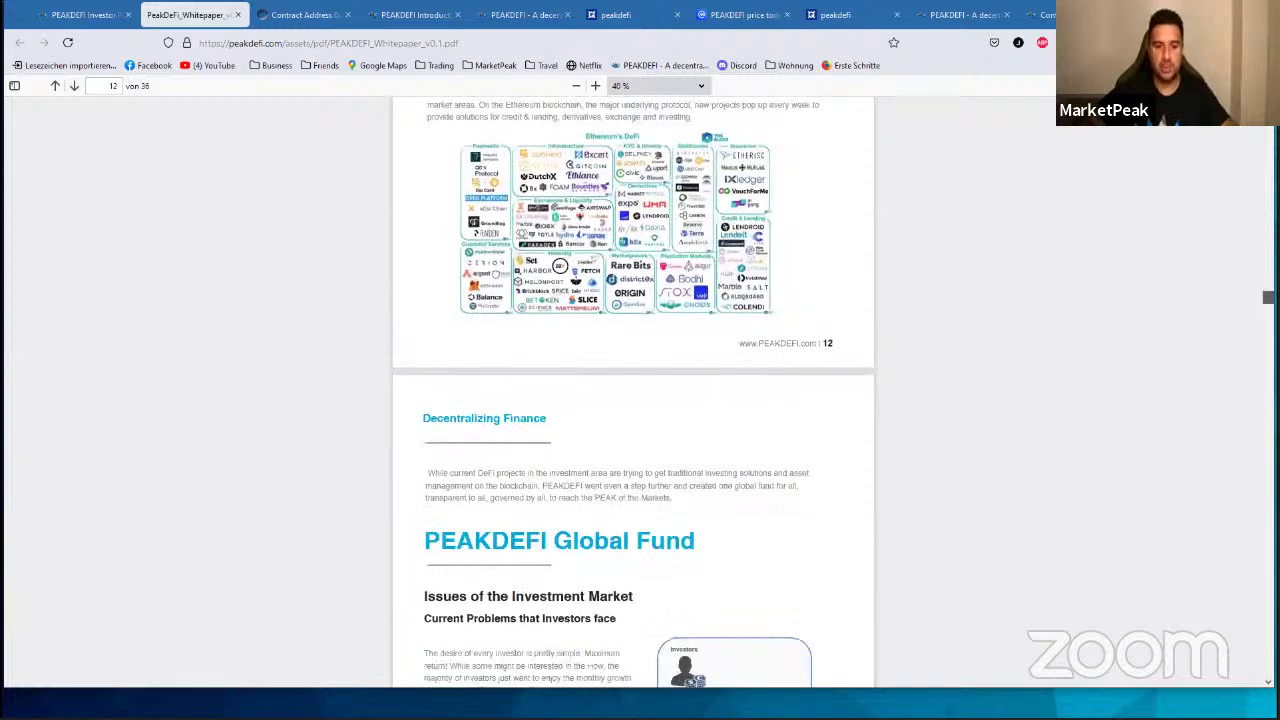
{"action": "scroll", "coordinate": [633, 392], "scroll_direction": "down", "scroll_amount": 15}
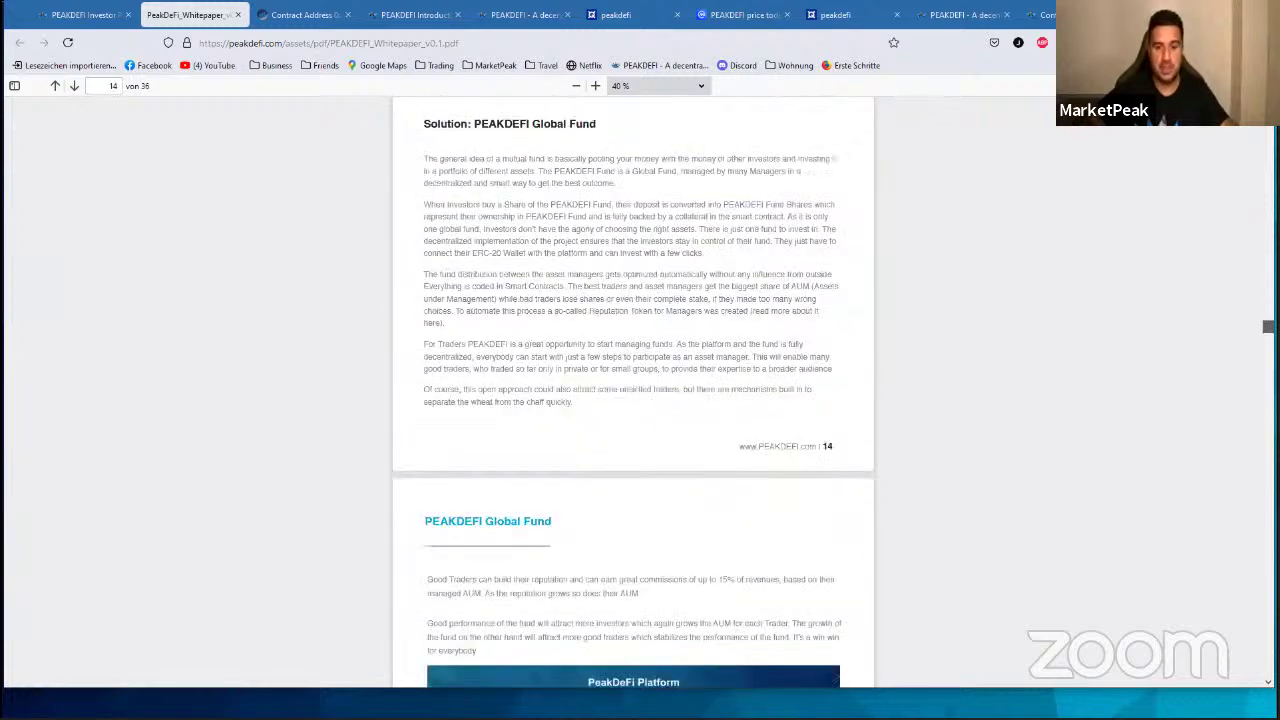
{"action": "scroll", "coordinate": [633, 392], "scroll_direction": "down", "scroll_amount": 12}
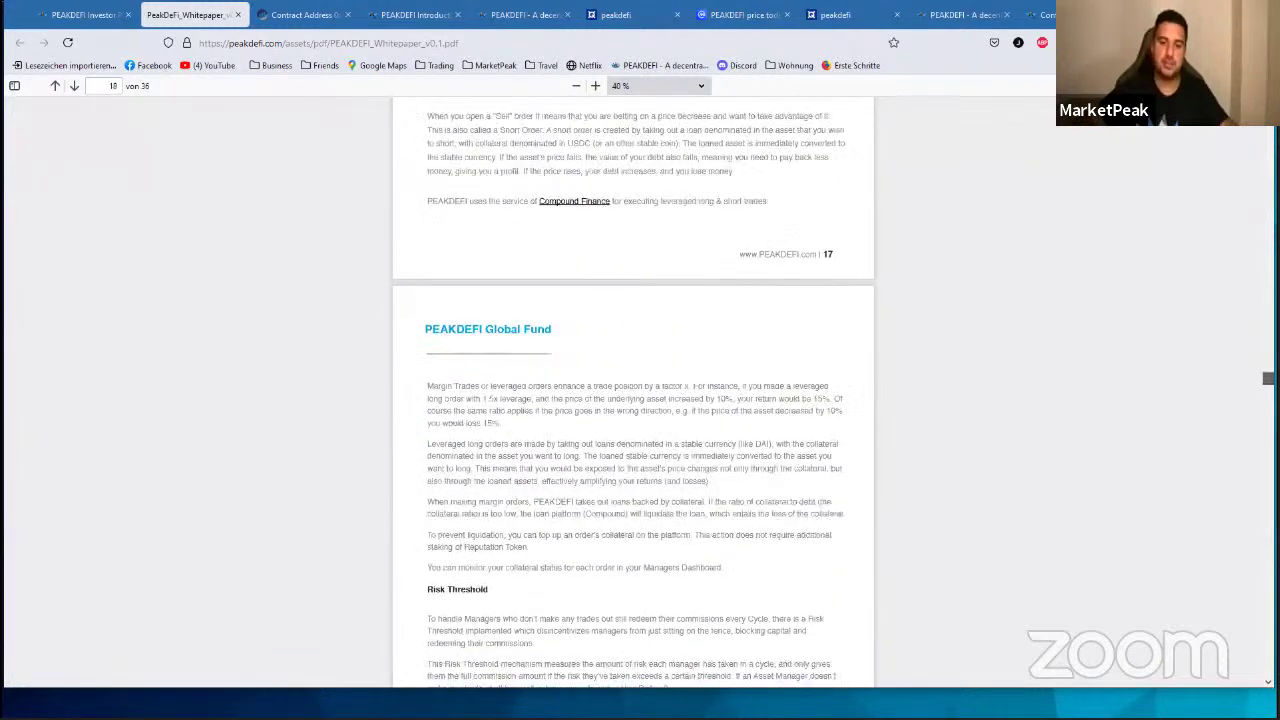
{"action": "scroll", "coordinate": [632, 392], "scroll_direction": "down", "scroll_amount": 10}
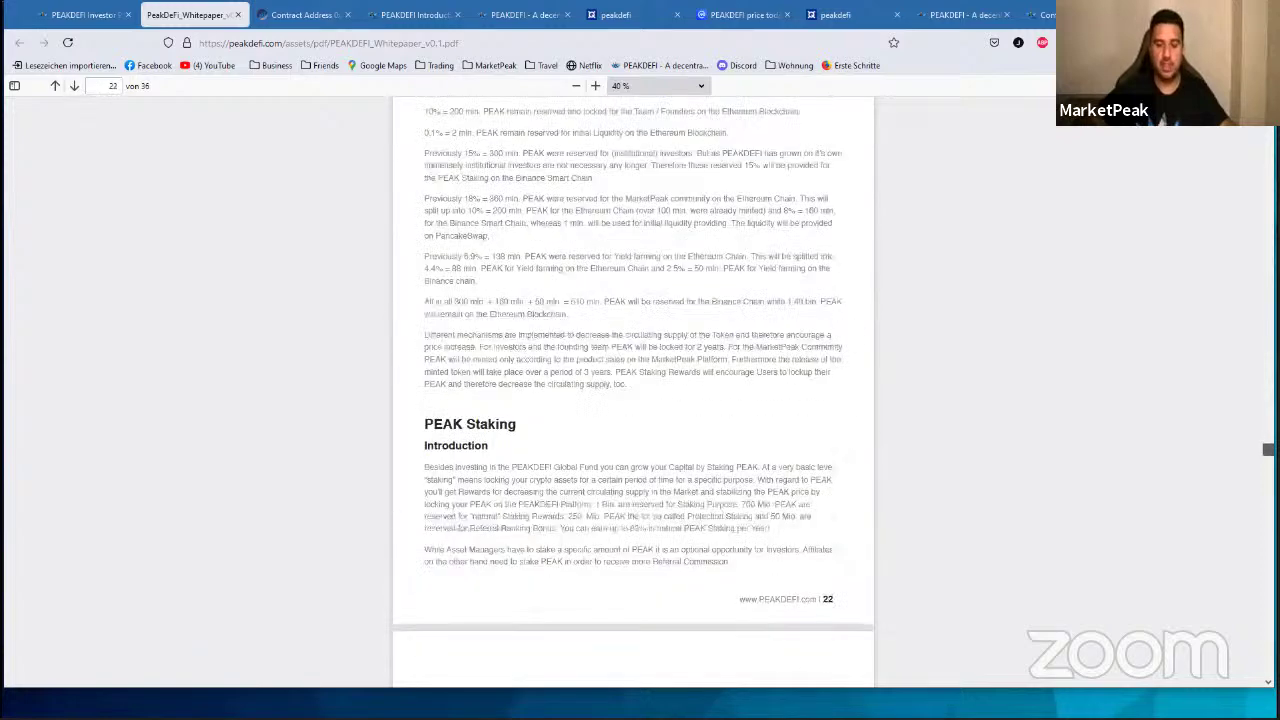
{"action": "scroll", "coordinate": [633, 392], "scroll_direction": "down", "scroll_amount": 3}
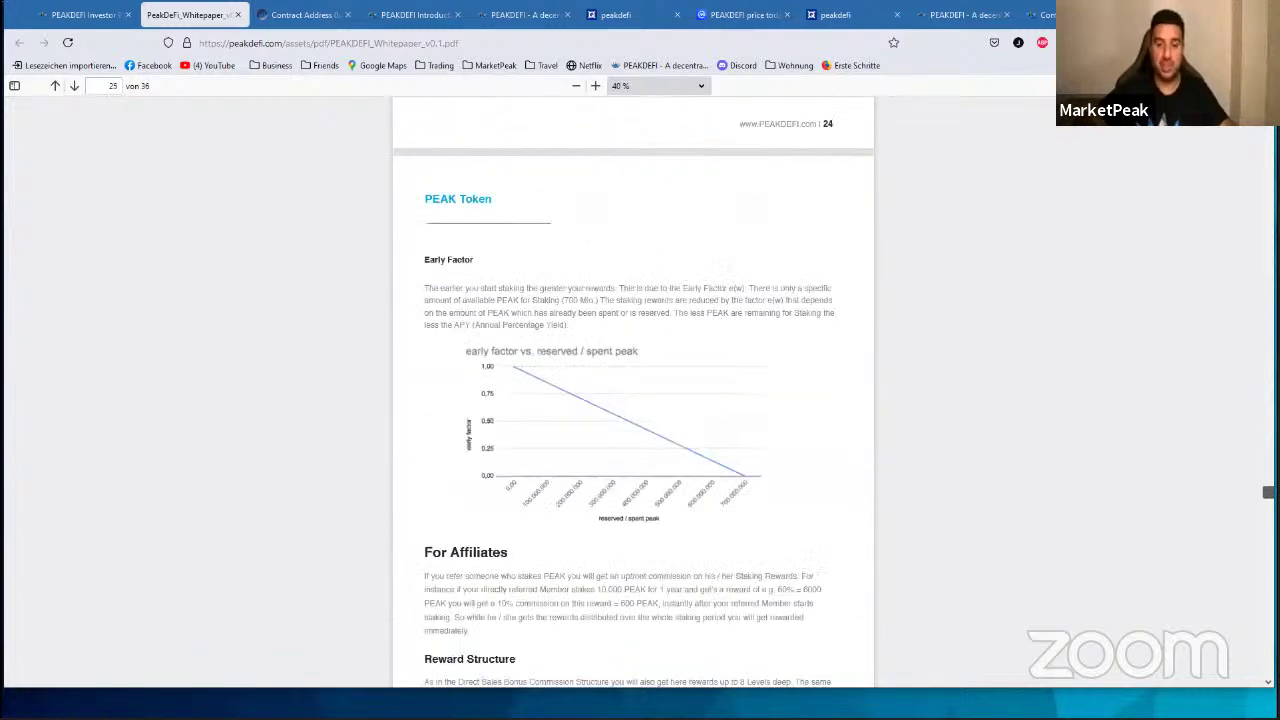
{"action": "scroll", "coordinate": [632, 392], "scroll_direction": "down", "scroll_amount": 10}
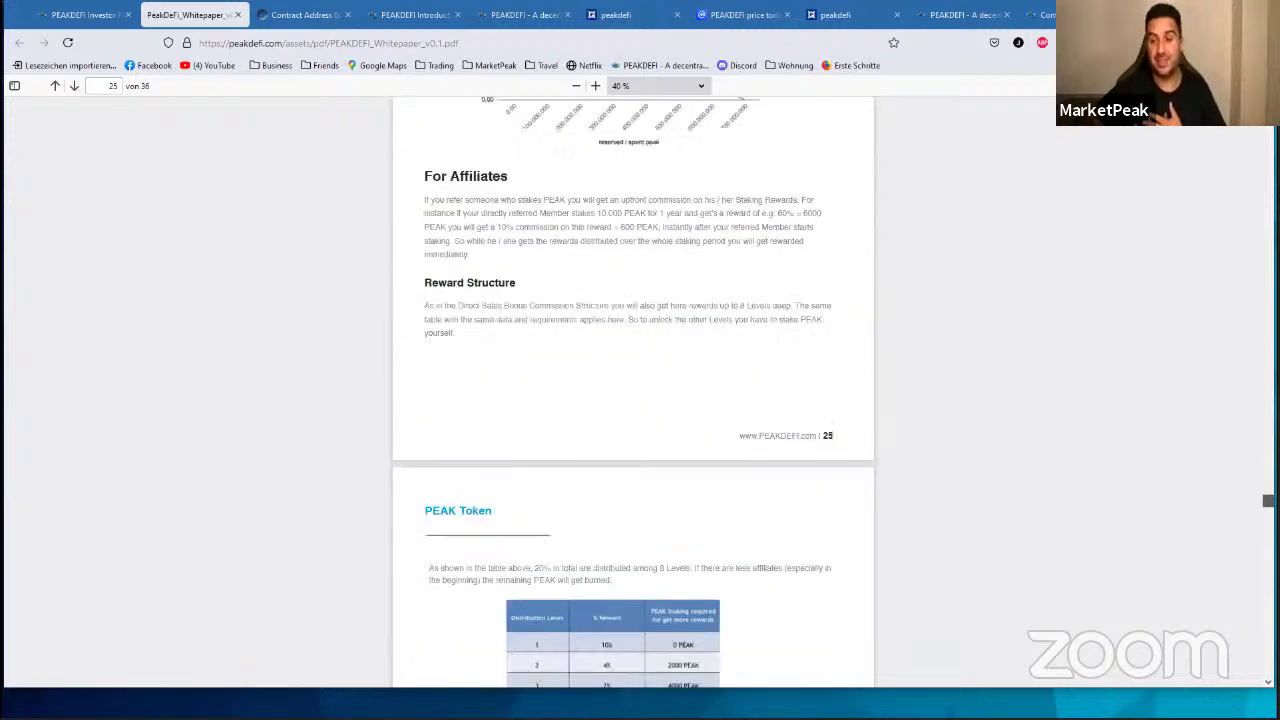
{"action": "scroll", "coordinate": [633, 392], "scroll_direction": "down", "scroll_amount": 3}
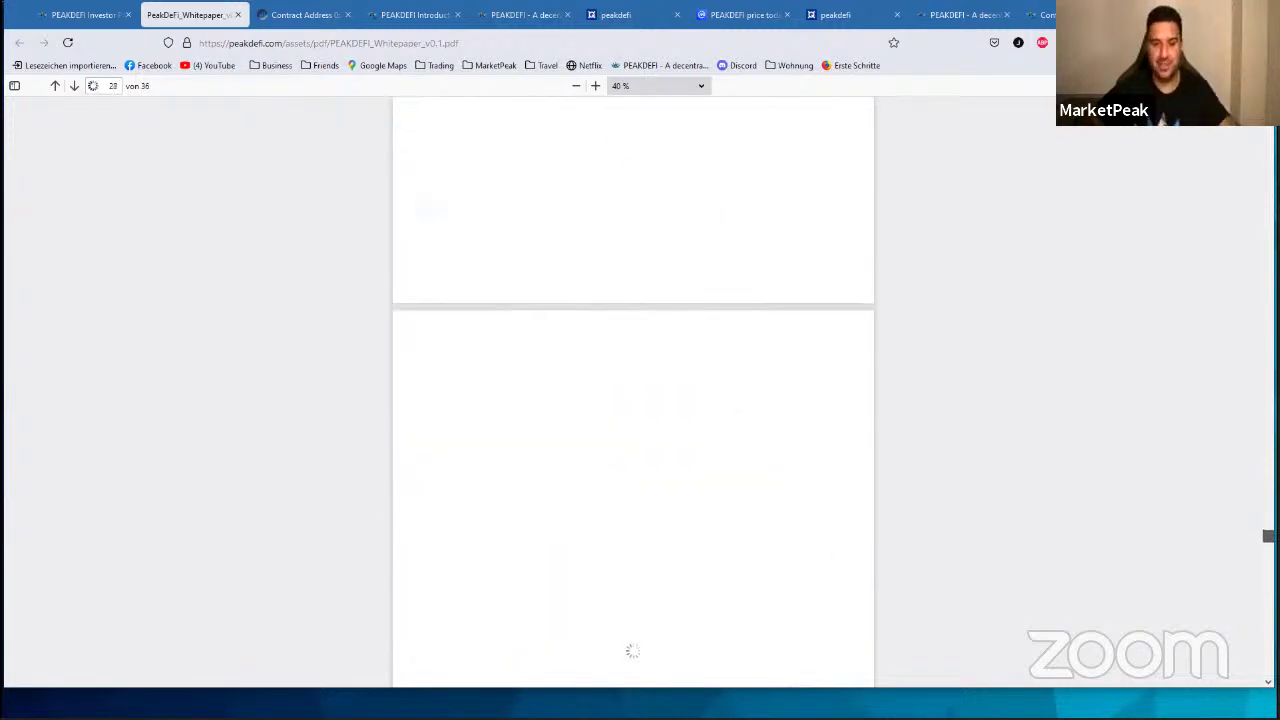
{"action": "scroll", "coordinate": [632, 392], "scroll_direction": "down", "scroll_amount": 2}
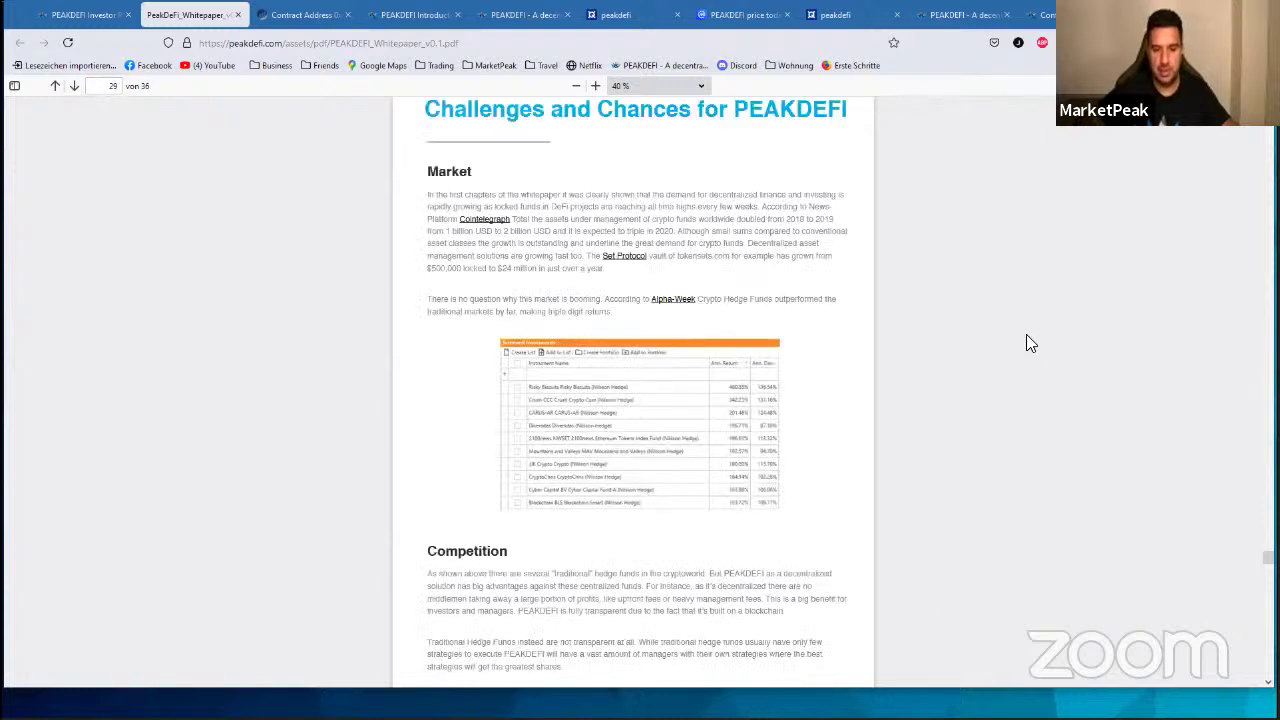
Step: Shrink the whitepaper pages to 10 % to find the Team section, and enlarge page 31 to 50 %
{"action": "scroll", "coordinate": [1031, 343], "scroll_direction": "down", "scroll_amount": 5}
{"action": "scroll", "coordinate": [1012, 402], "scroll_direction": "down", "scroll_amount": 2}
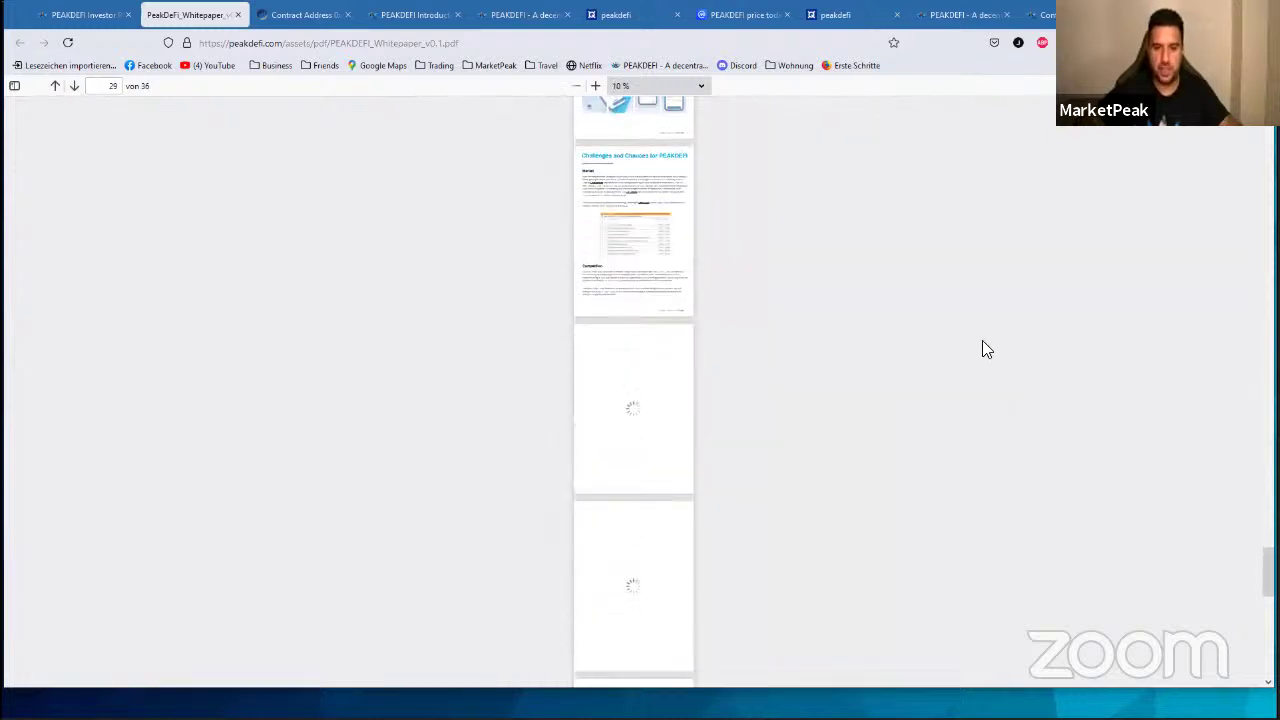
{"action": "scroll", "coordinate": [890, 405], "scroll_direction": "down", "scroll_amount": 2}
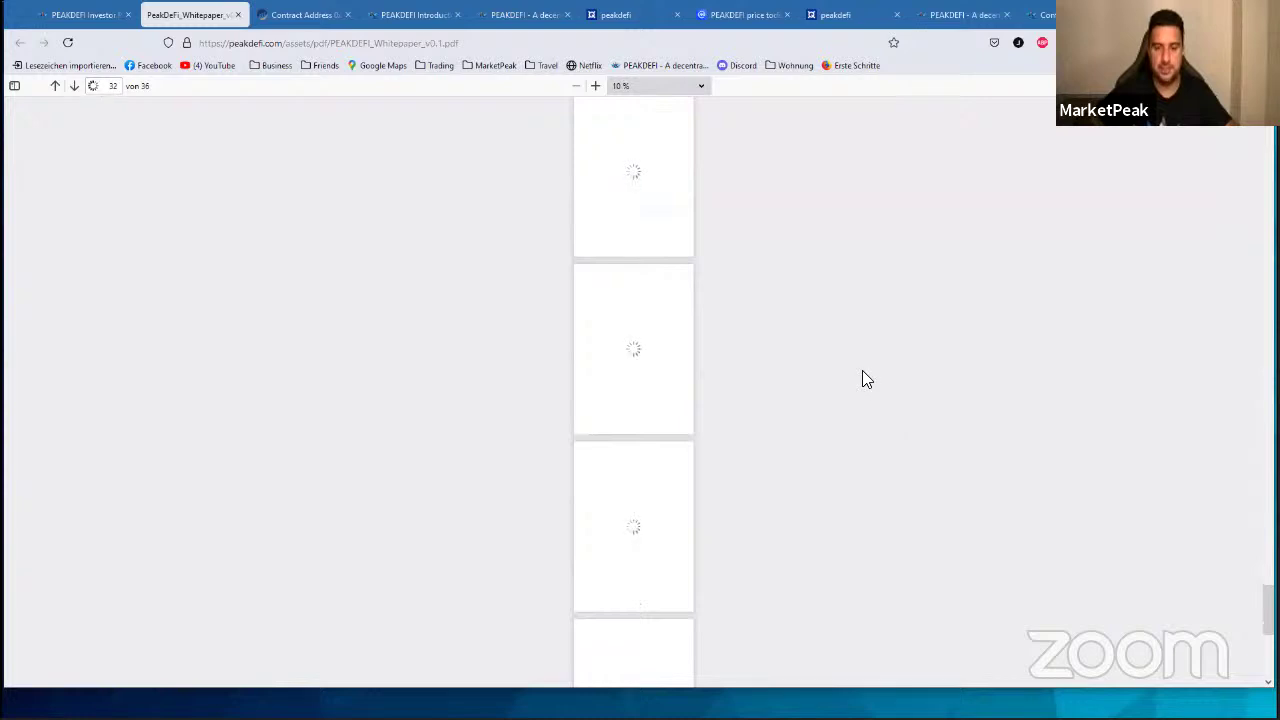
{"action": "scroll", "coordinate": [863, 377], "scroll_direction": "down", "scroll_amount": 1}
{"action": "scroll", "coordinate": [769, 246], "scroll_direction": "up", "scroll_amount": 2}
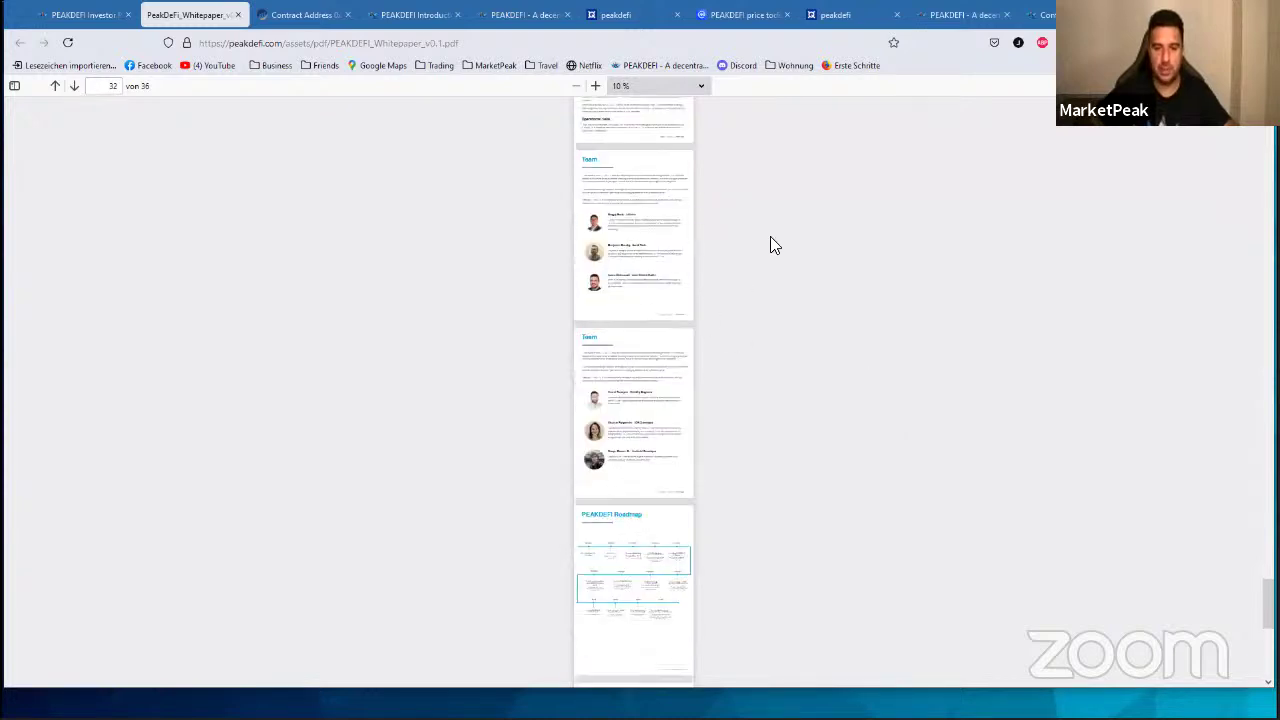
{"action": "scroll", "coordinate": [784, 302], "scroll_direction": "up", "scroll_amount": 5}
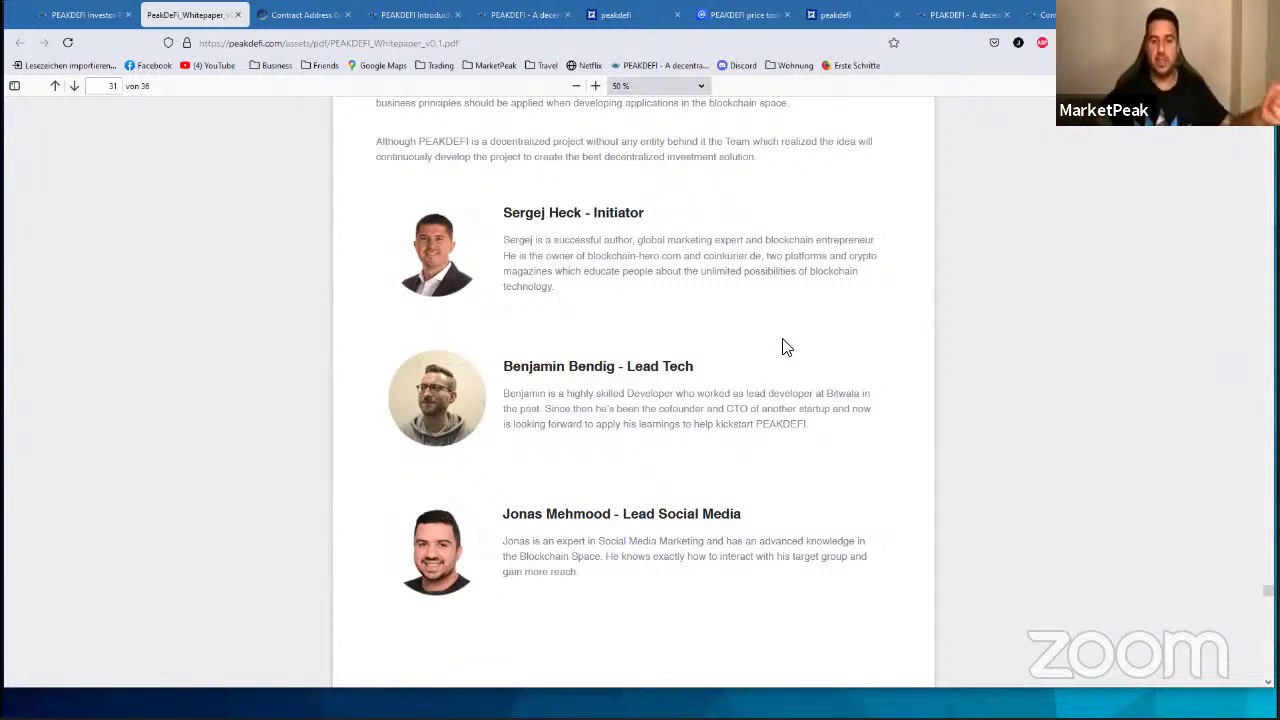
Step: Read the team member profiles on whitepaper pages 31 and 32, down to the Solidity, iOS and Android developers
{"action": "scroll", "coordinate": [493, 441], "scroll_direction": "down", "scroll_amount": 3}
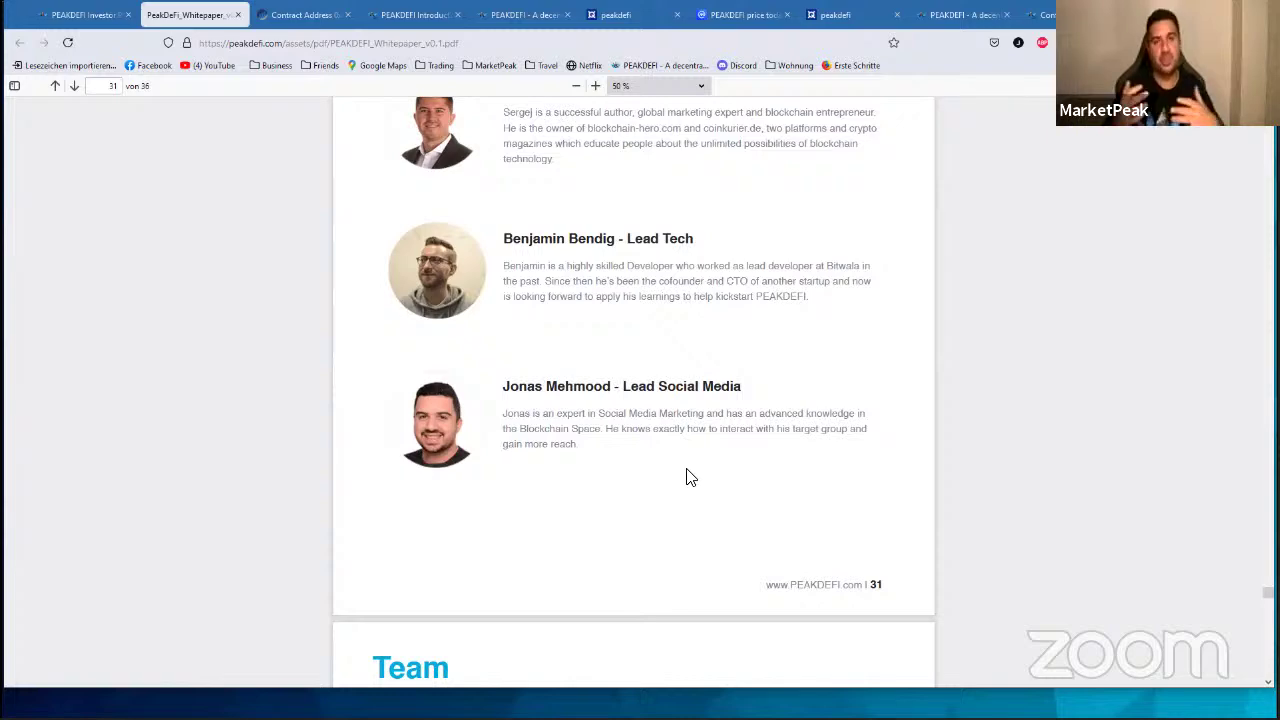
{"action": "scroll", "coordinate": [686, 477], "scroll_direction": "down", "scroll_amount": 4}
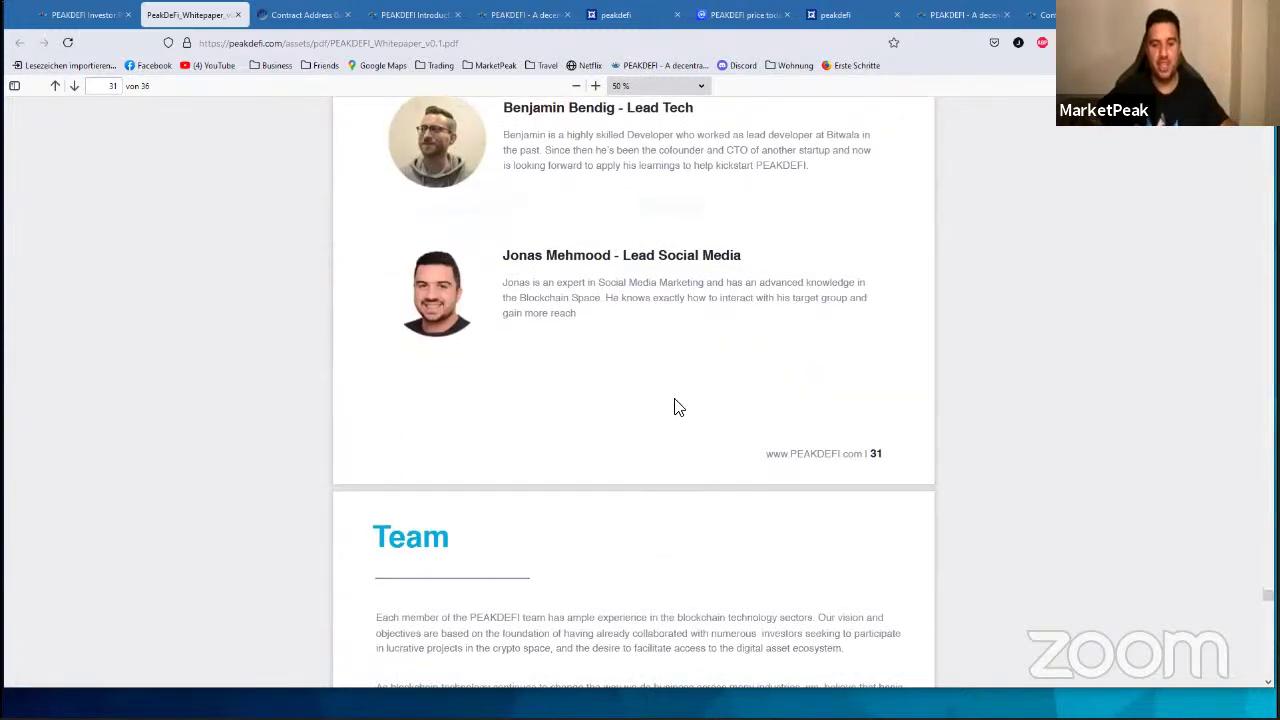
{"action": "scroll", "coordinate": [672, 408], "scroll_direction": "down", "scroll_amount": 3}
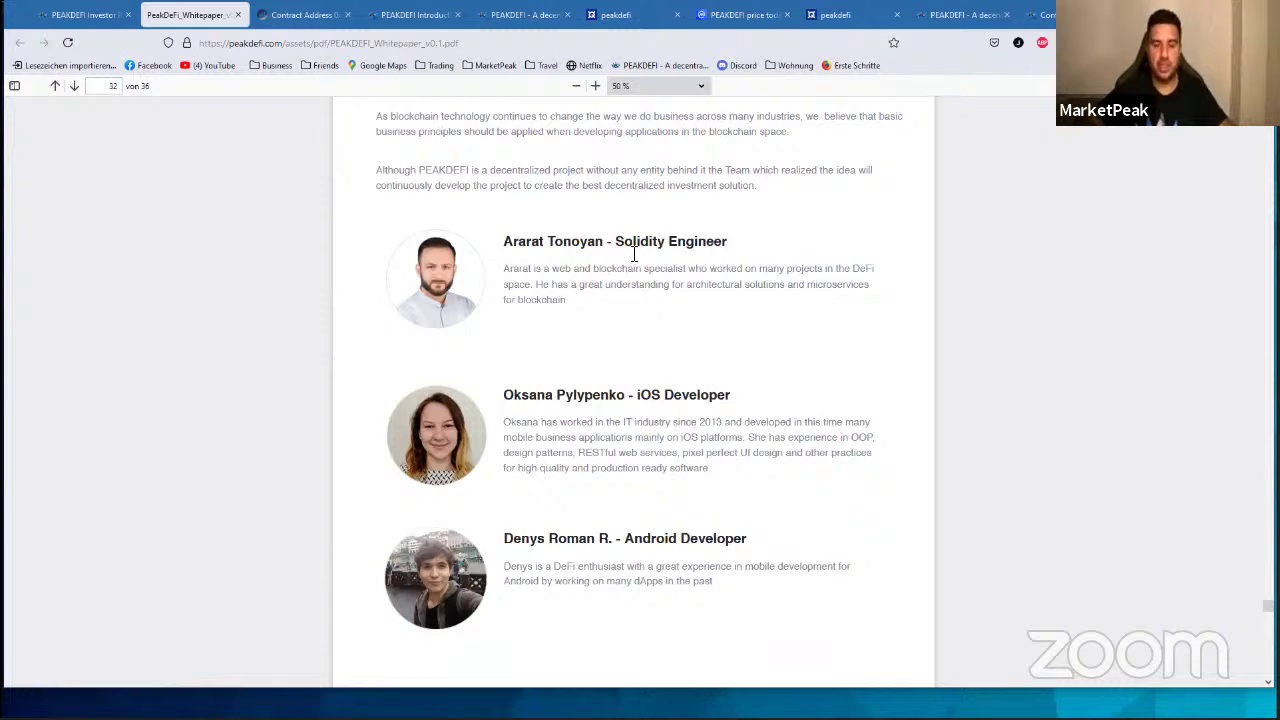
Step: Highlight the Solidity job title on whitepaper page 32, and review the developer profiles down to the end of the page
{"action": "left_click_drag", "start_coordinate": [616, 244], "coordinate": [666, 248]}
{"action": "left_click", "coordinate": [666, 248]}
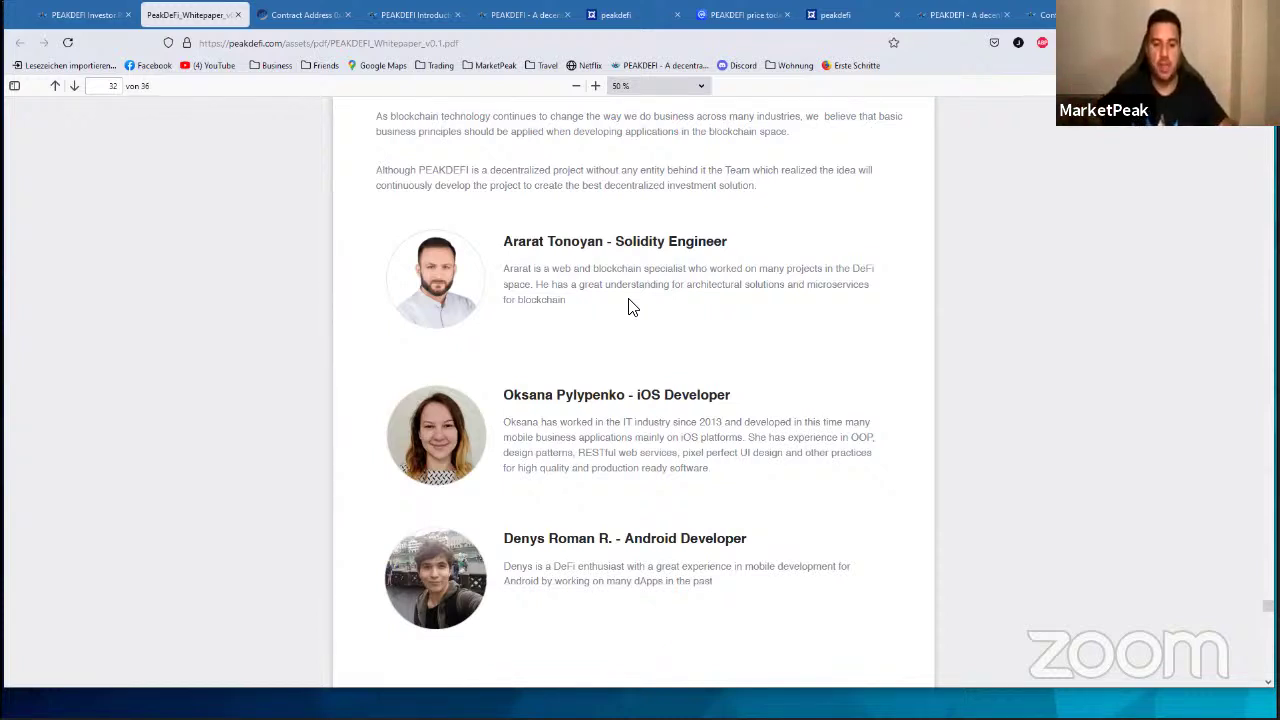
{"action": "scroll", "coordinate": [628, 307], "scroll_direction": "down", "scroll_amount": 1}
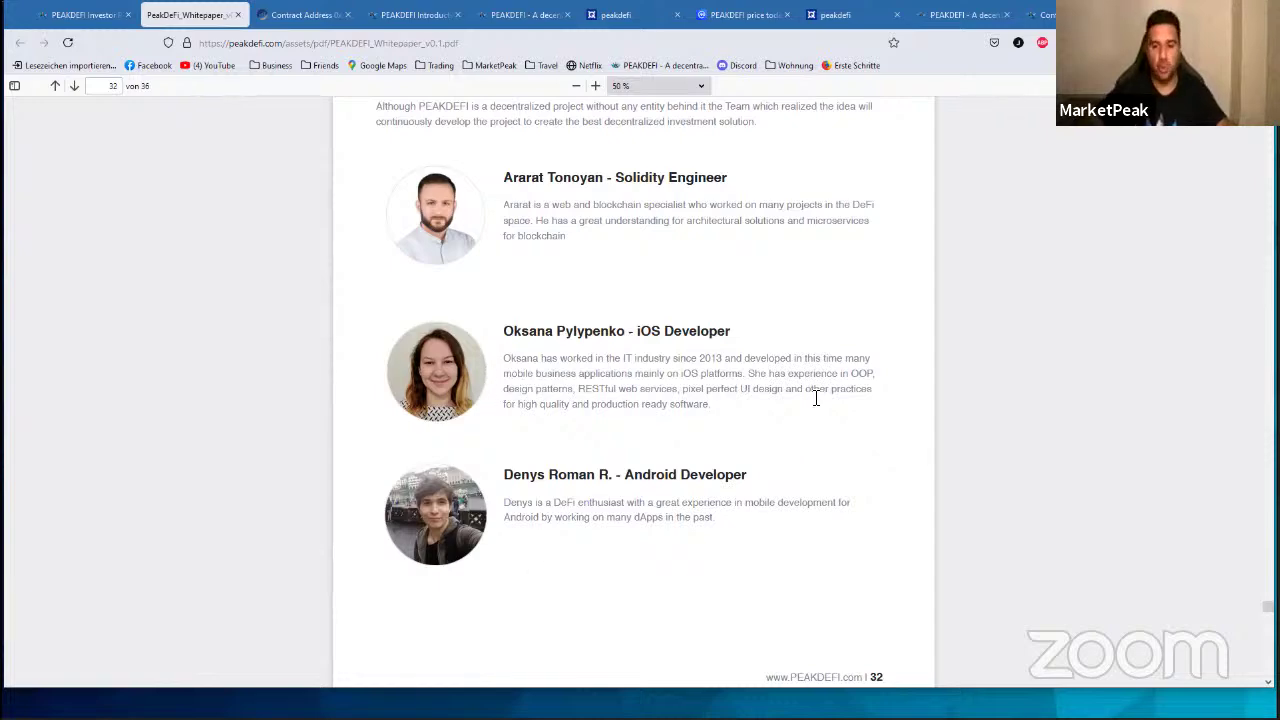
Step: Skim the whitepaper's PEAKDEFI Roadmap, Contracts and Sources pages, and return to the roadmap on page 33
{"action": "scroll", "coordinate": [837, 406], "scroll_direction": "down", "scroll_amount": 5}
{"action": "scroll", "coordinate": [847, 400], "scroll_direction": "down", "scroll_amount": 5}
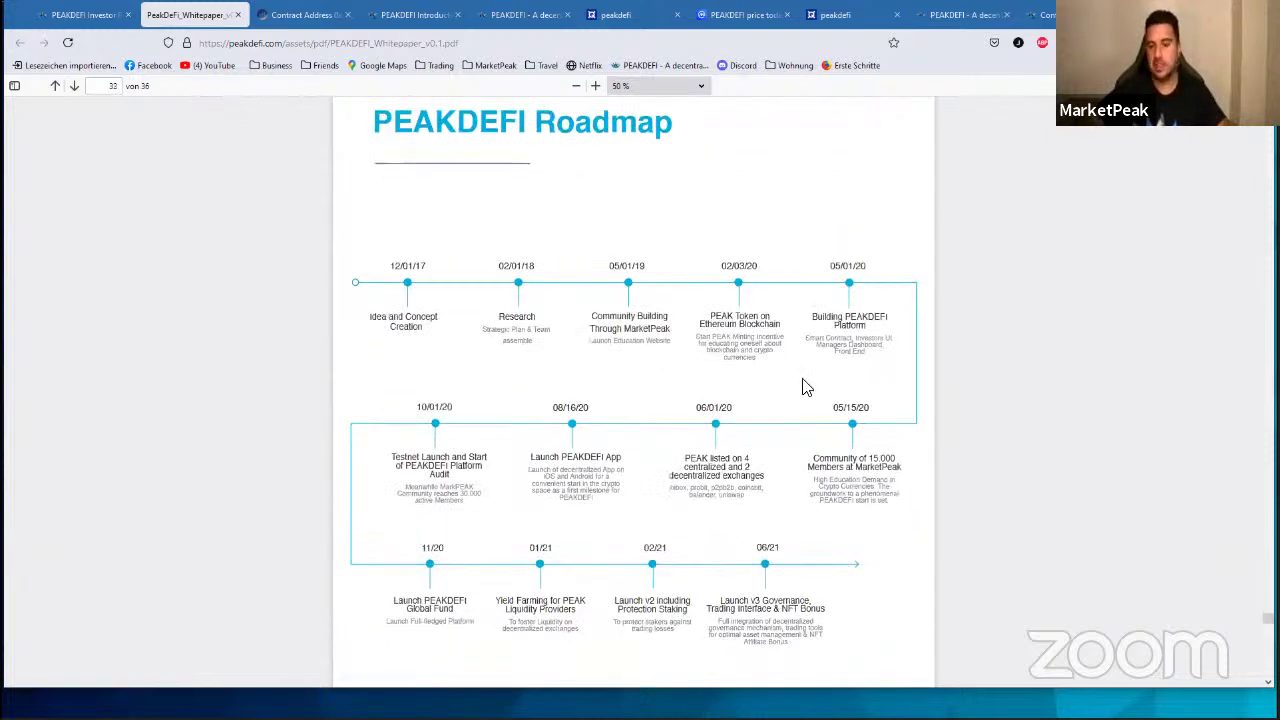
{"action": "scroll", "coordinate": [803, 386], "scroll_direction": "down", "scroll_amount": 5}
{"action": "scroll", "coordinate": [730, 343], "scroll_direction": "down", "scroll_amount": 10}
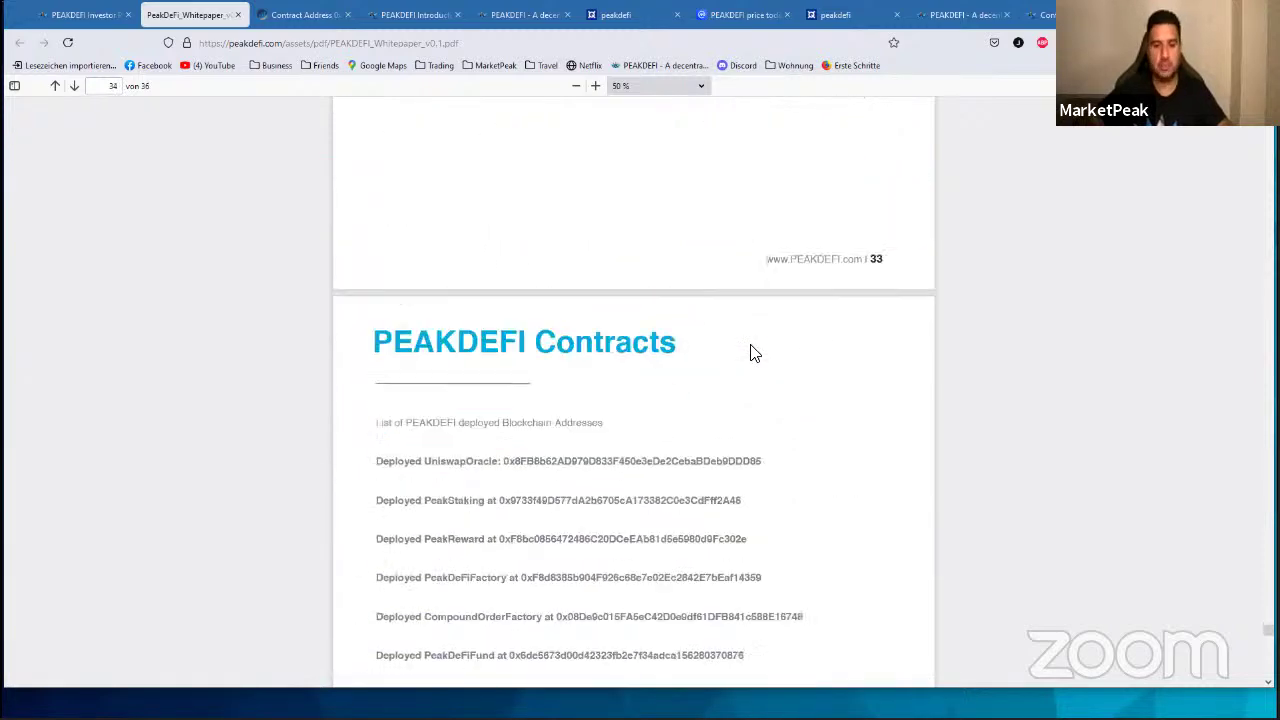
{"action": "scroll", "coordinate": [860, 411], "scroll_direction": "down", "scroll_amount": 10}
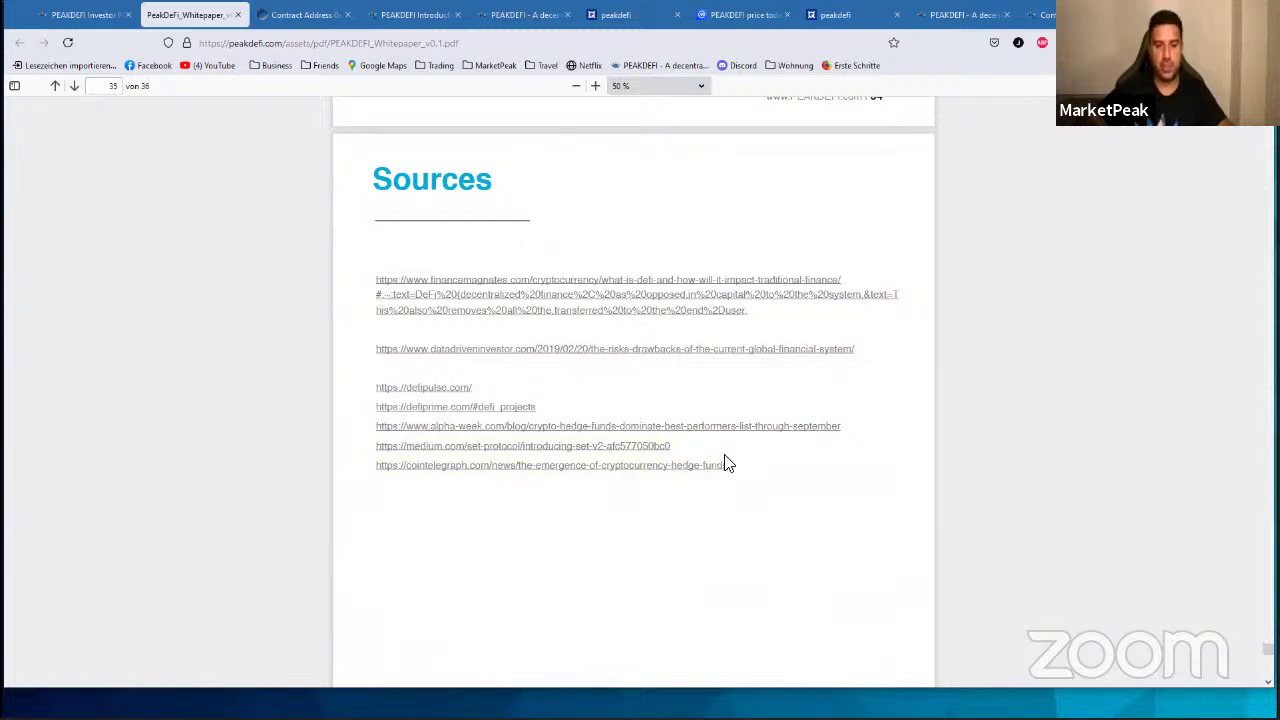
{"action": "scroll", "coordinate": [628, 437], "scroll_direction": "up", "scroll_amount": 10}
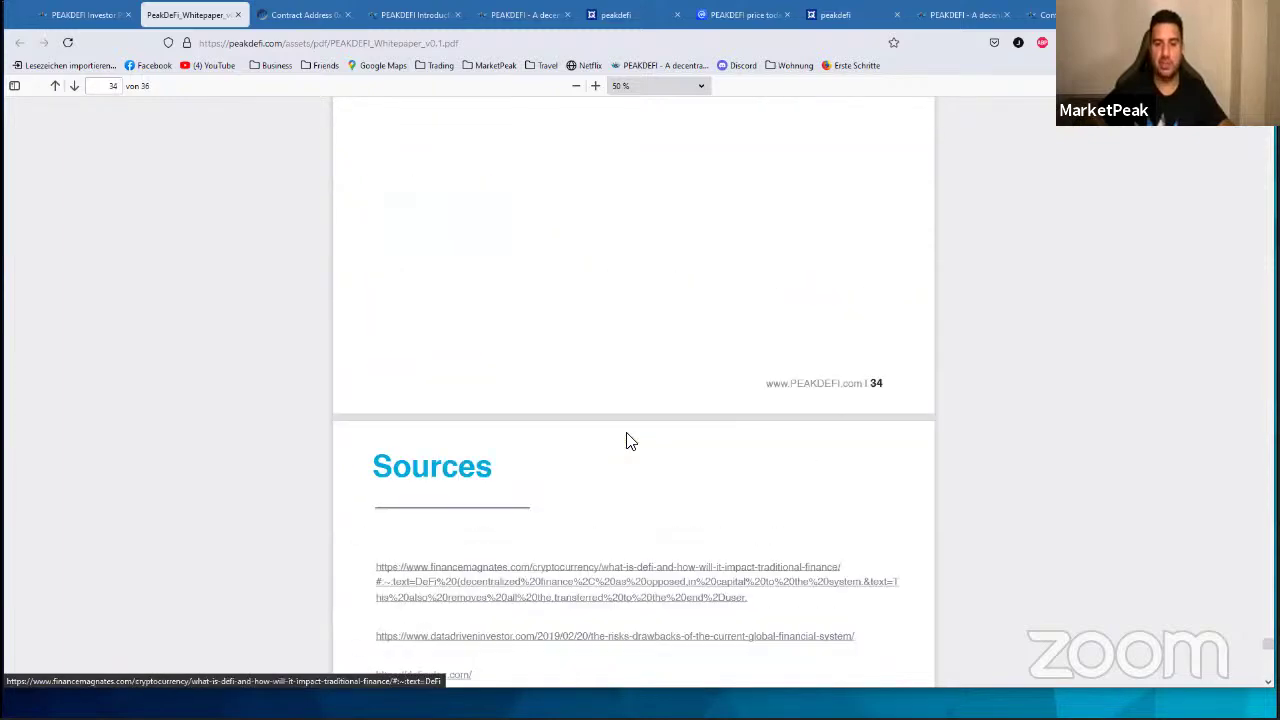
{"action": "scroll", "coordinate": [738, 298], "scroll_direction": "up", "scroll_amount": 5}
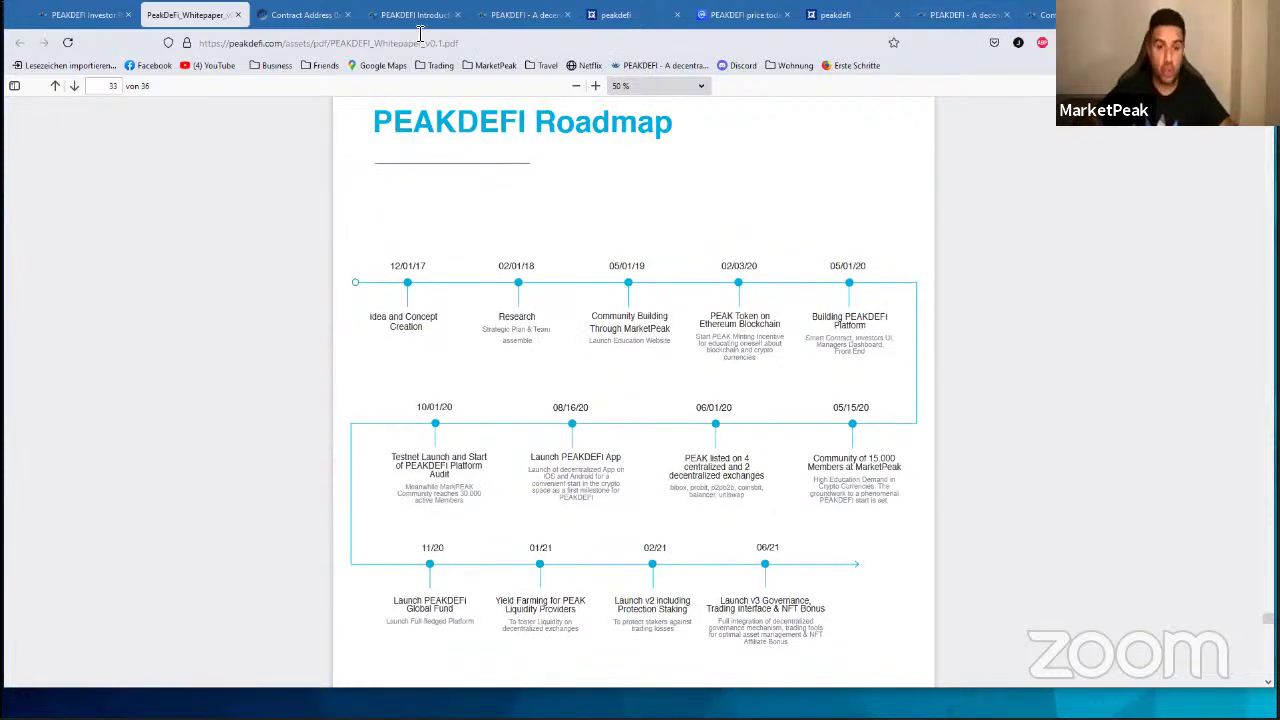
Step: Switch to PEAKDEFI's CoinMarketCap page and examine the token's listed contracts
{"action": "left_click", "coordinate": [727, 17]}
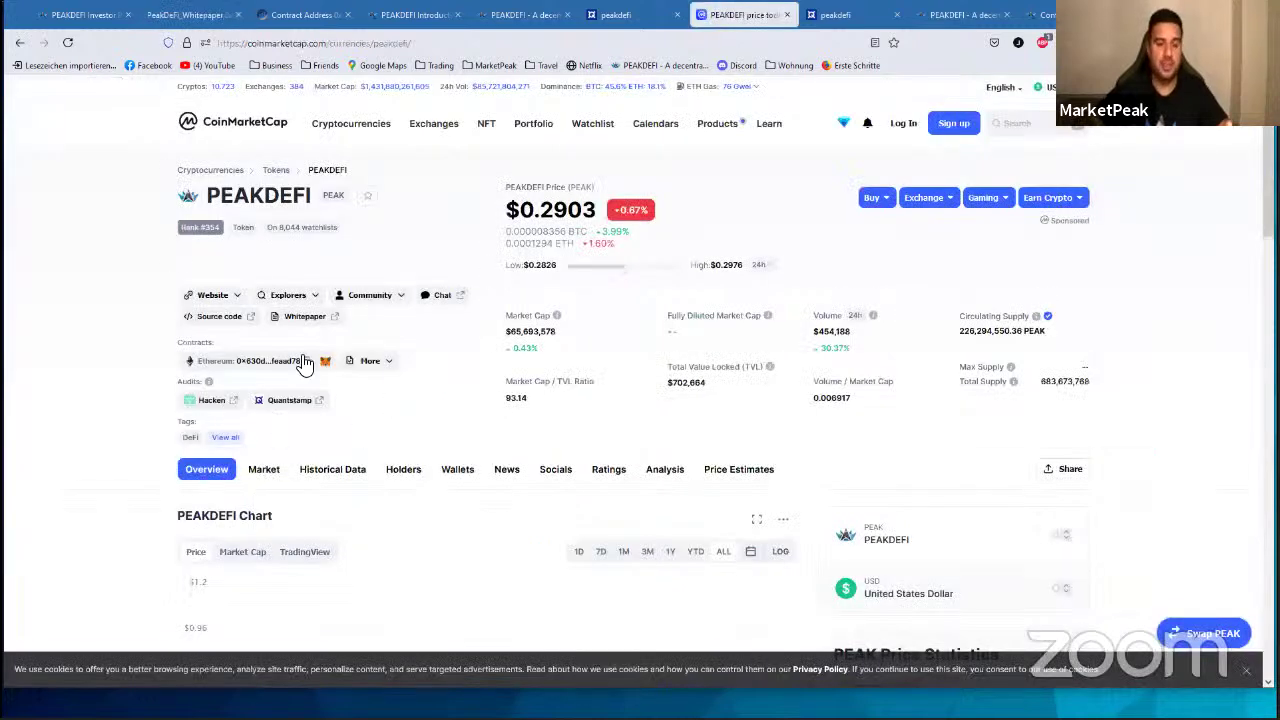
{"action": "mouse_move", "coordinate": [388, 368]}
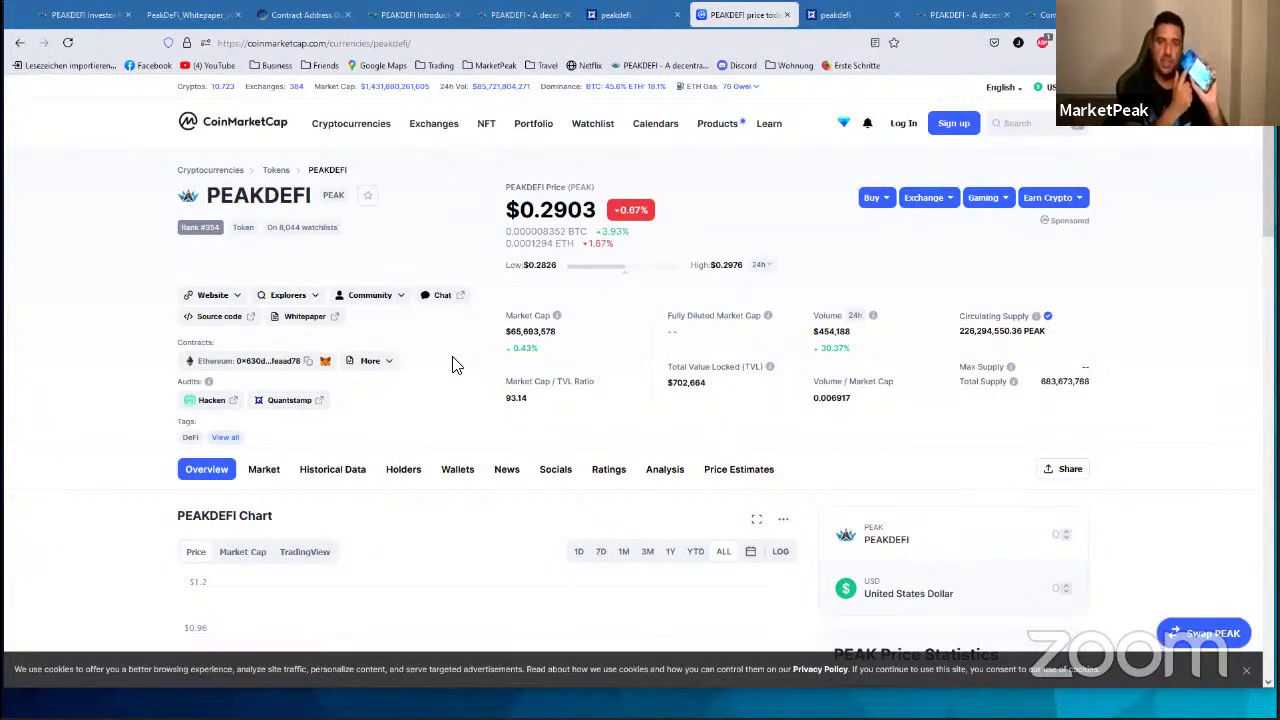
Step: Open the Ethereum investor portal from the PEAKDEFI homepage, show the WalletConnect QR code, and close the wallet selection without connecting
{"action": "left_click", "coordinate": [80, 14]}
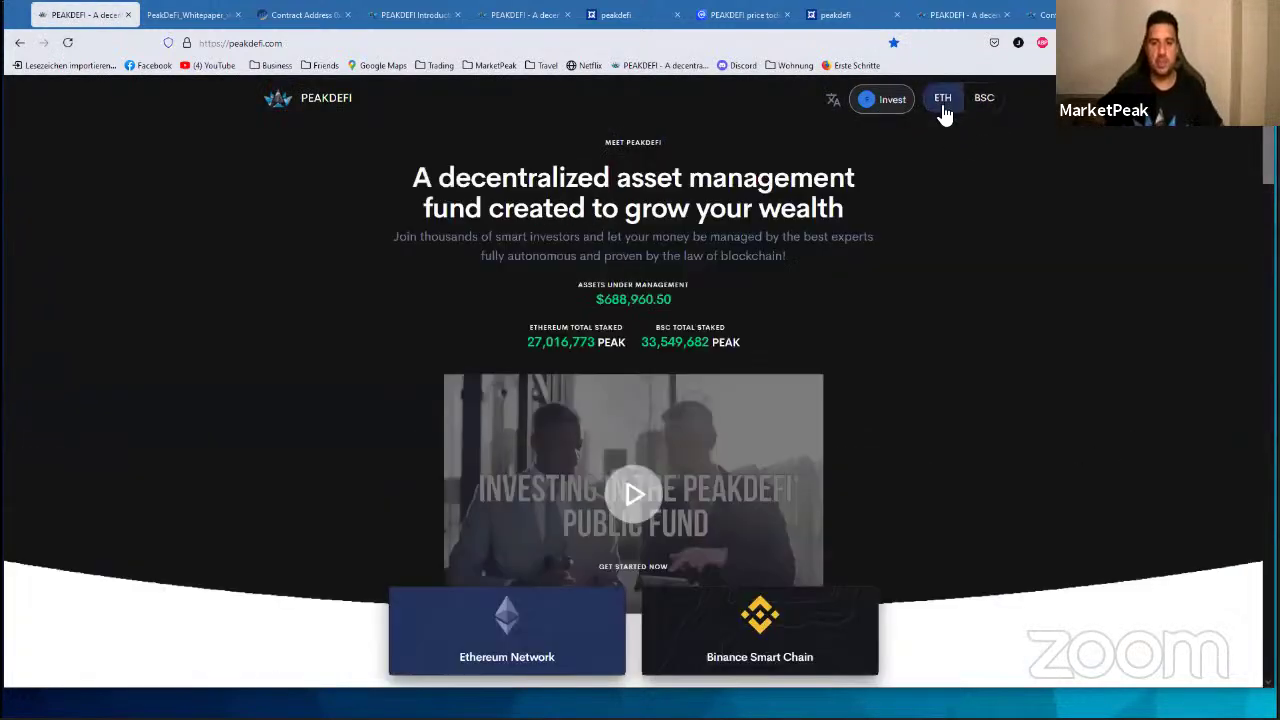
{"action": "left_click", "coordinate": [942, 104]}
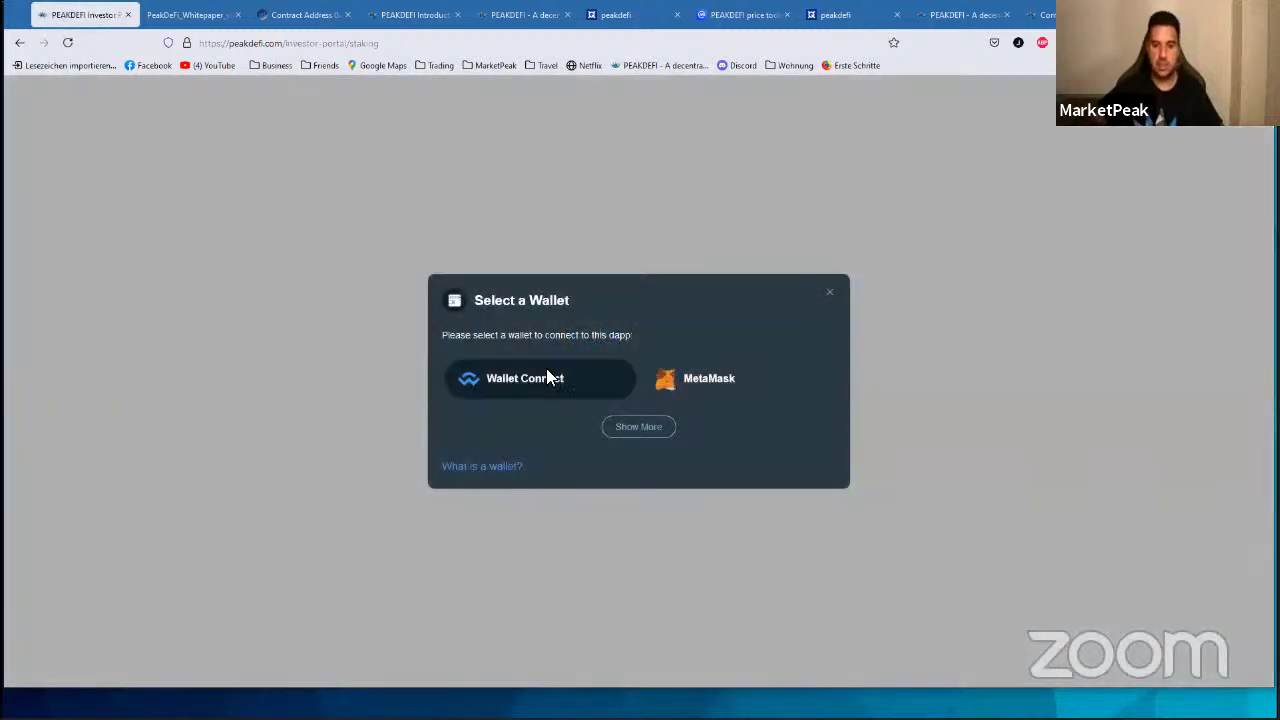
{"action": "left_click", "coordinate": [548, 370]}
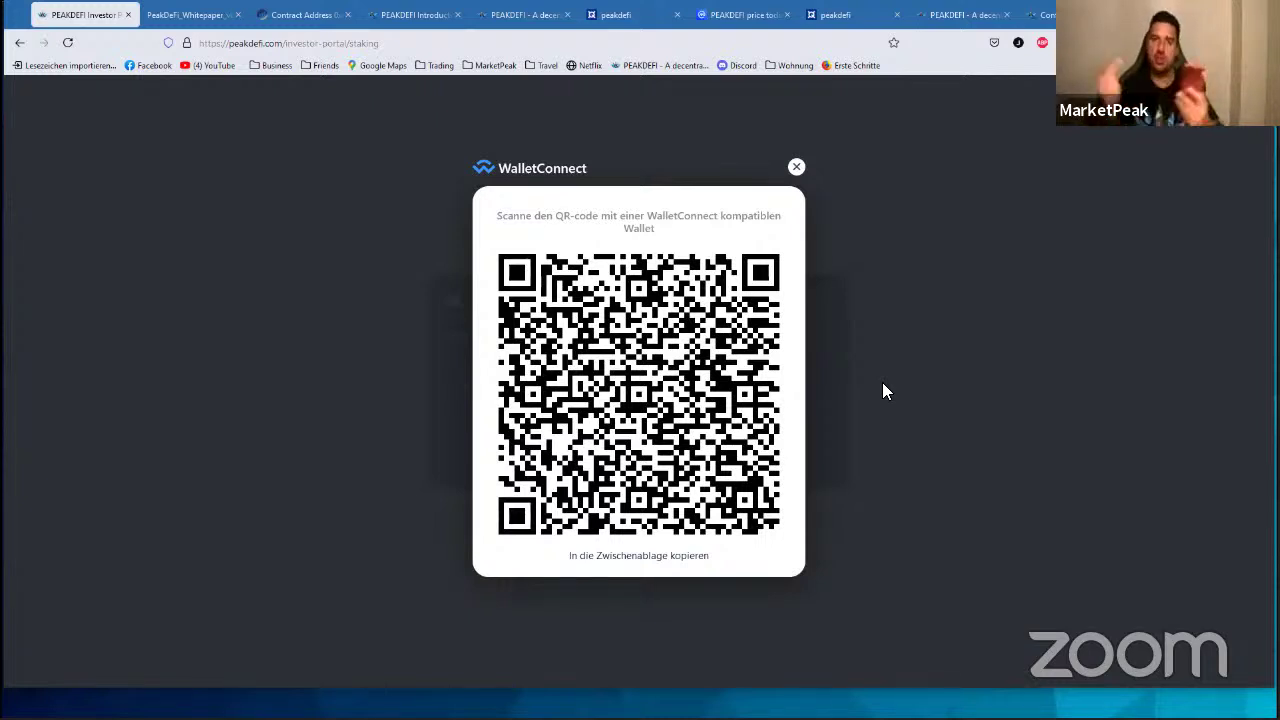
{"action": "left_click", "coordinate": [796, 166]}
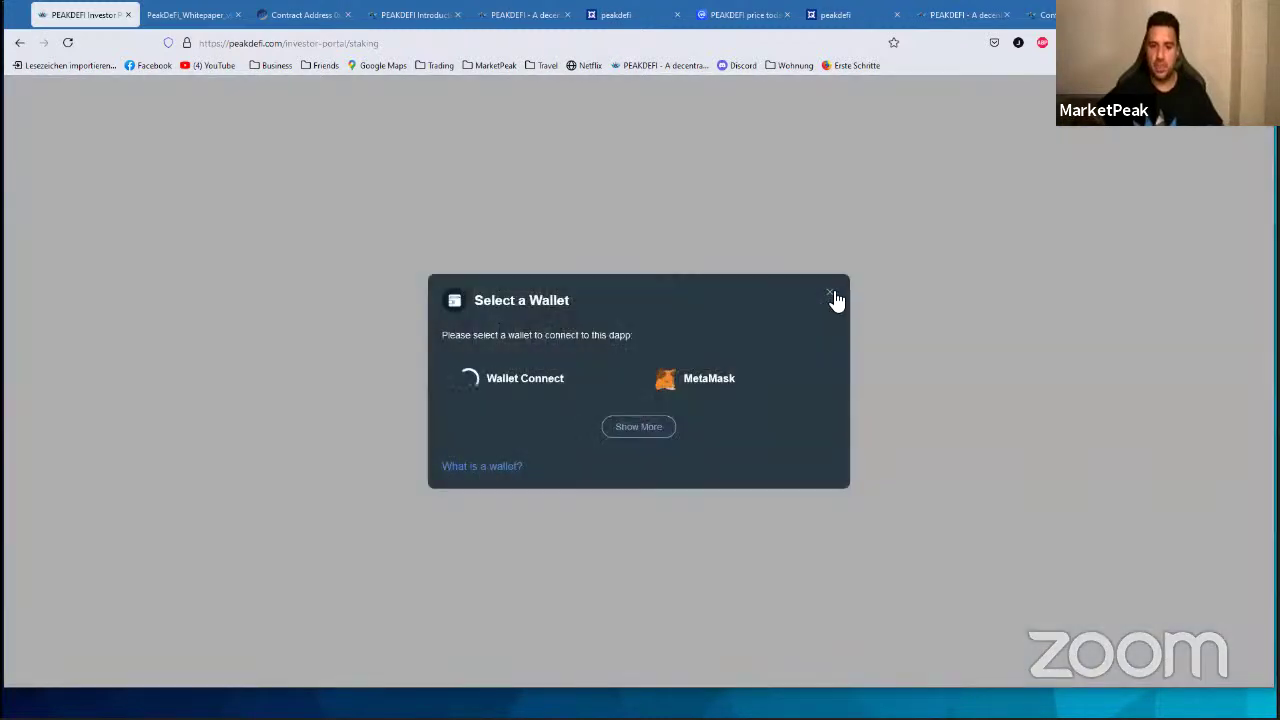
{"action": "left_click", "coordinate": [830, 295]}
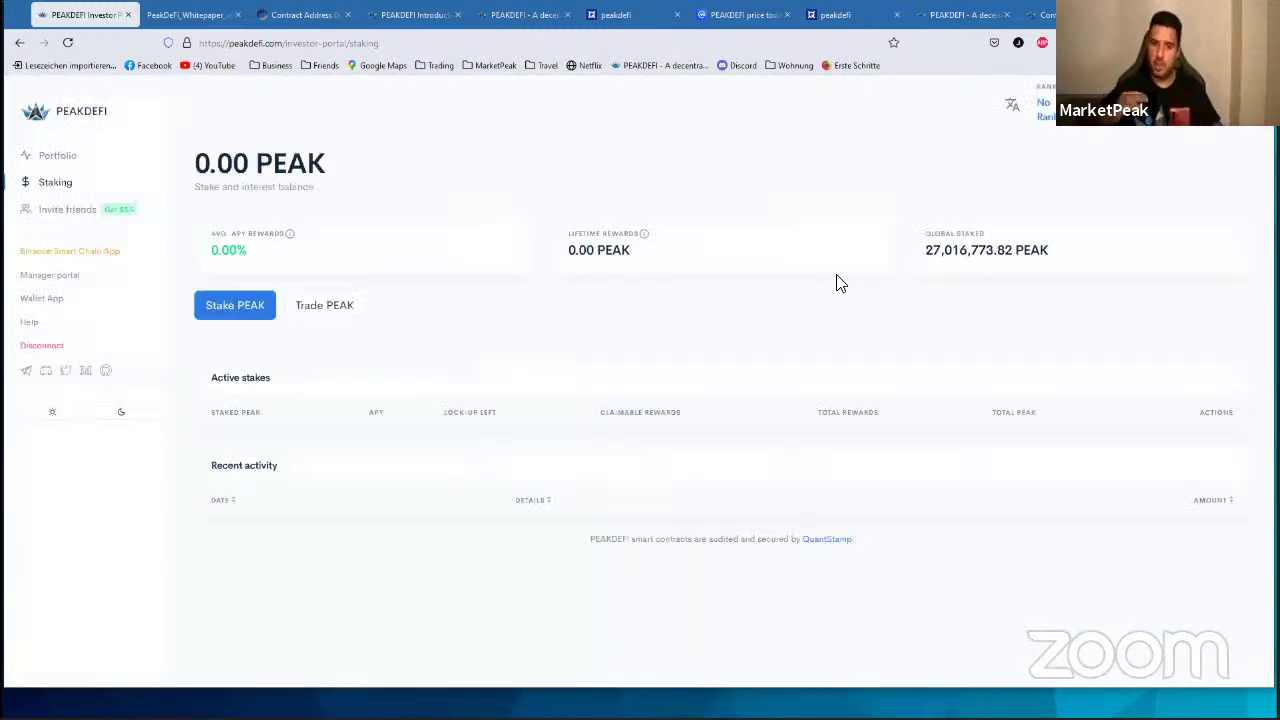